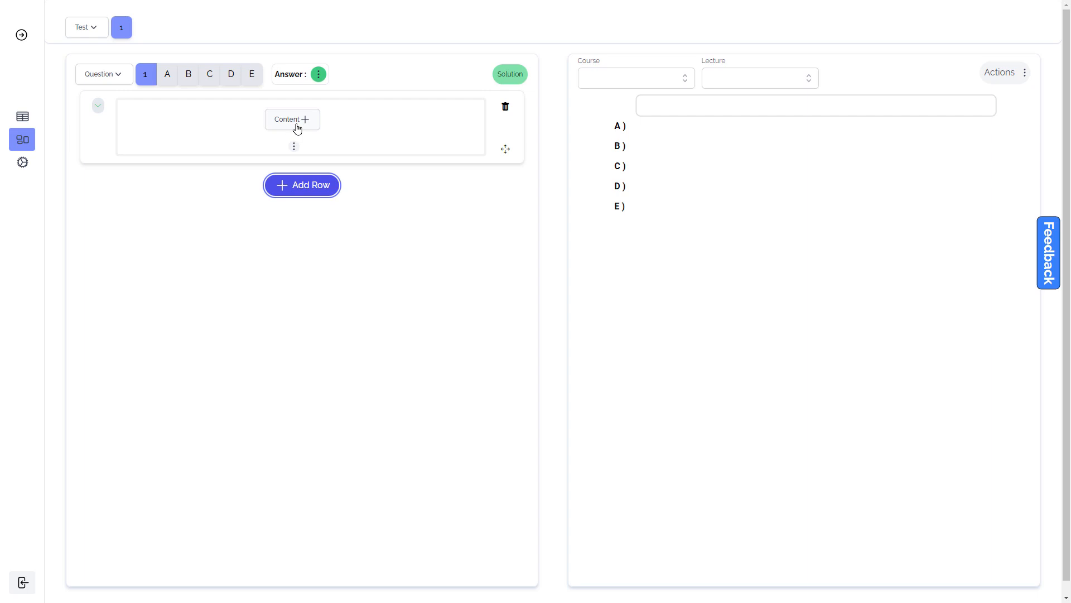
# Insert a Geo drawing into the question's content row and look through its Text, Img and Geo panels.
pyautogui.click(297, 128)
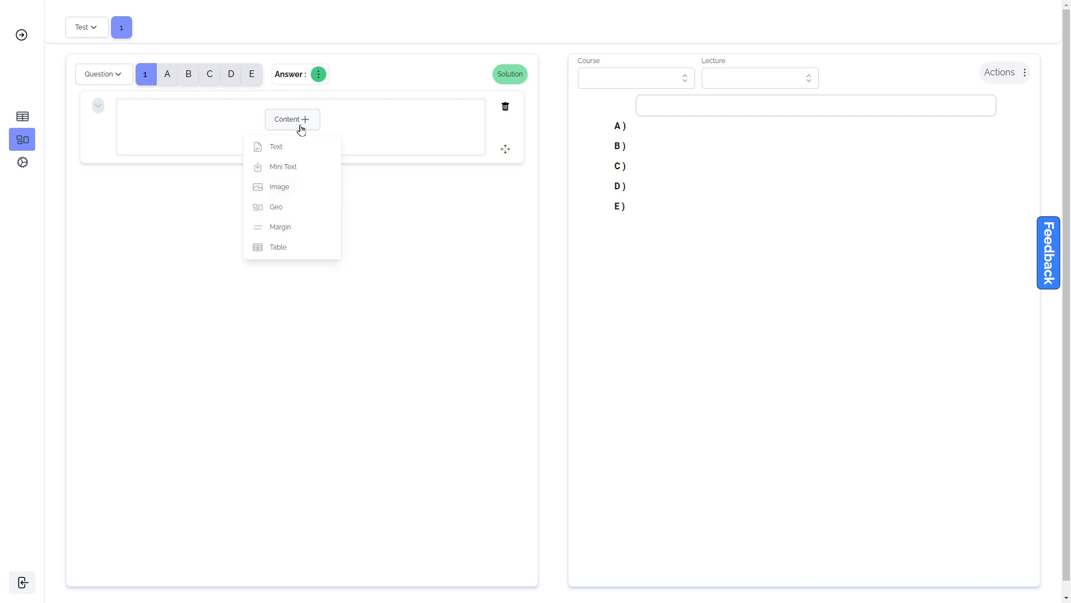
pyautogui.click(283, 208)
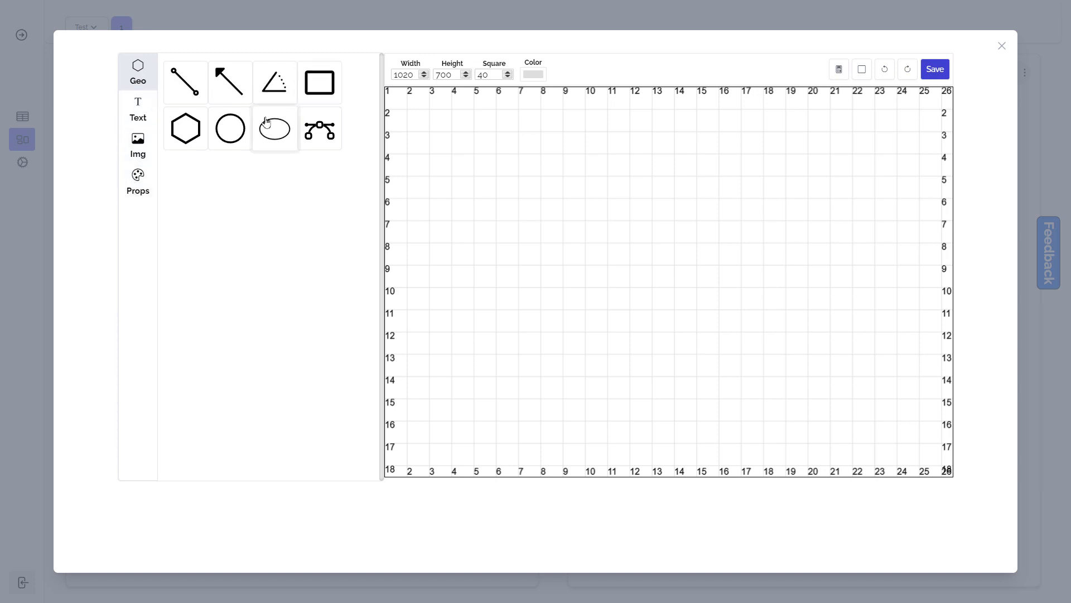
pyautogui.click(150, 112)
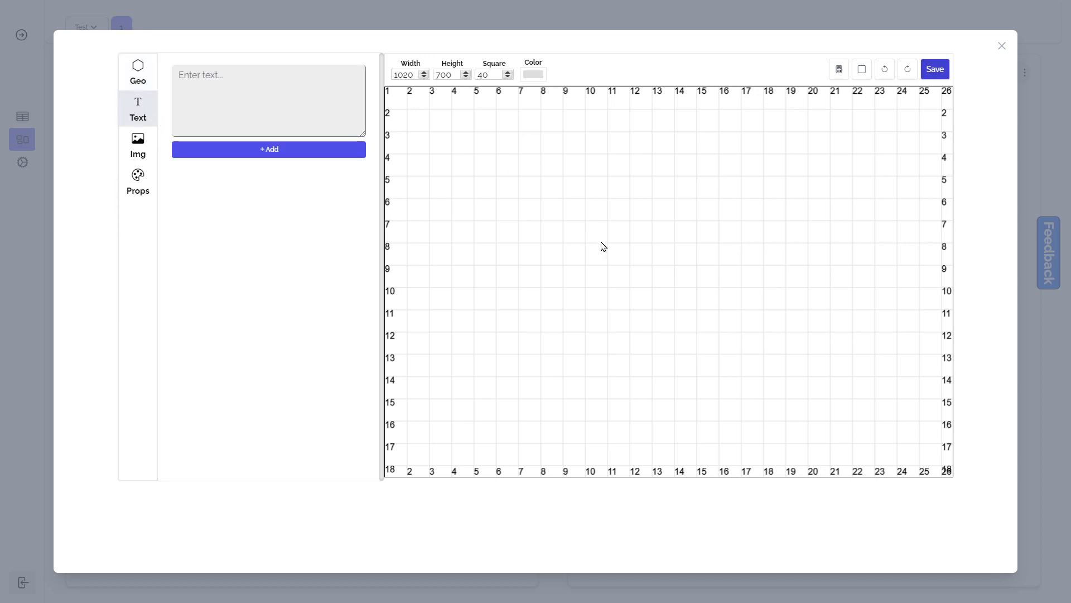
pyautogui.click(146, 154)
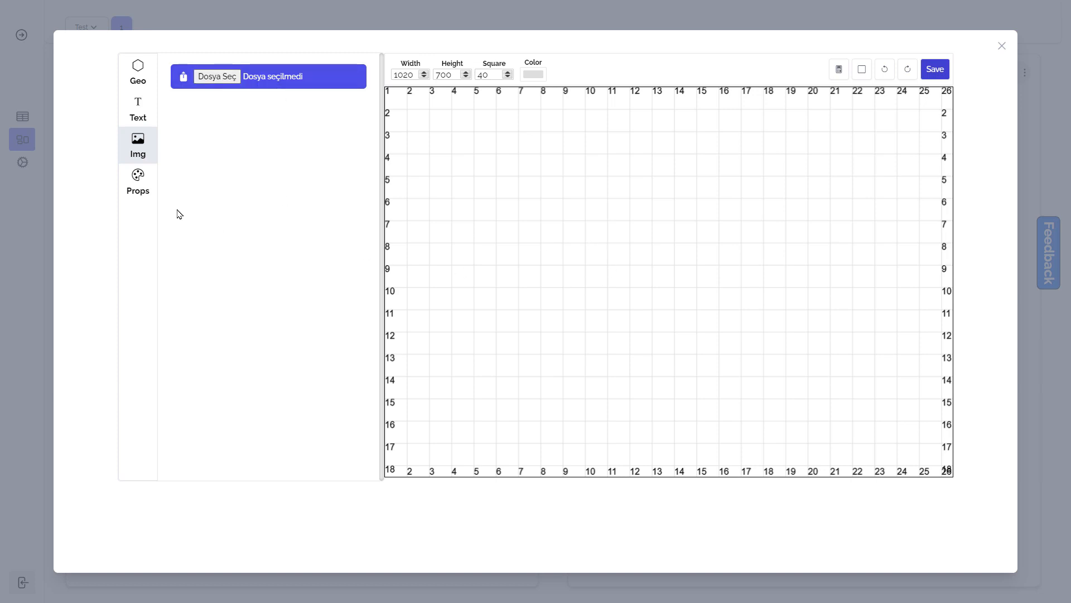
pyautogui.click(139, 78)
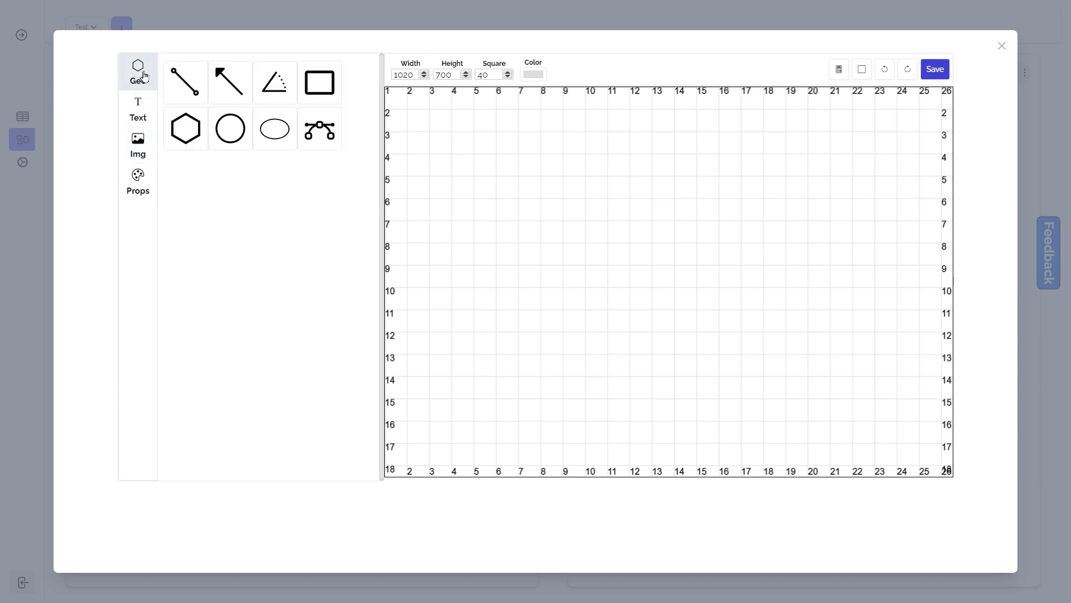
# Add a rectangle and stretch it to about 725 by 473 at x 100, y 107 on the grid.
pyautogui.click(333, 90)
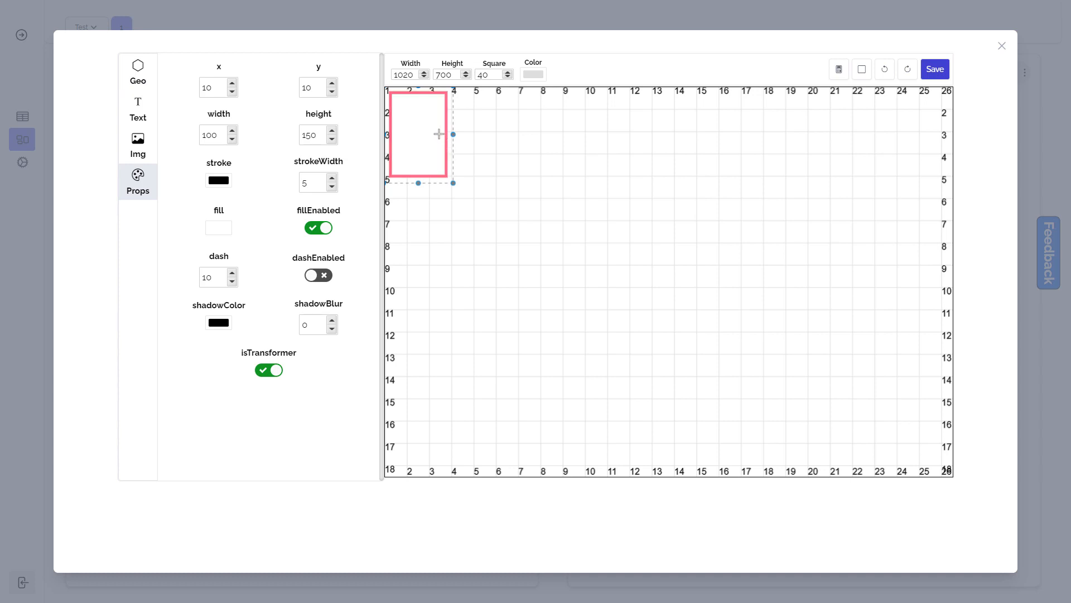
pyautogui.moveTo(439, 138); pyautogui.dragTo(838, 217)
pyautogui.click(694, 261)
pyautogui.click(691, 245)
pyautogui.moveTo(692, 260); pyautogui.dragTo(699, 357)
pyautogui.moveTo(681, 271); pyautogui.dragTo(696, 248)
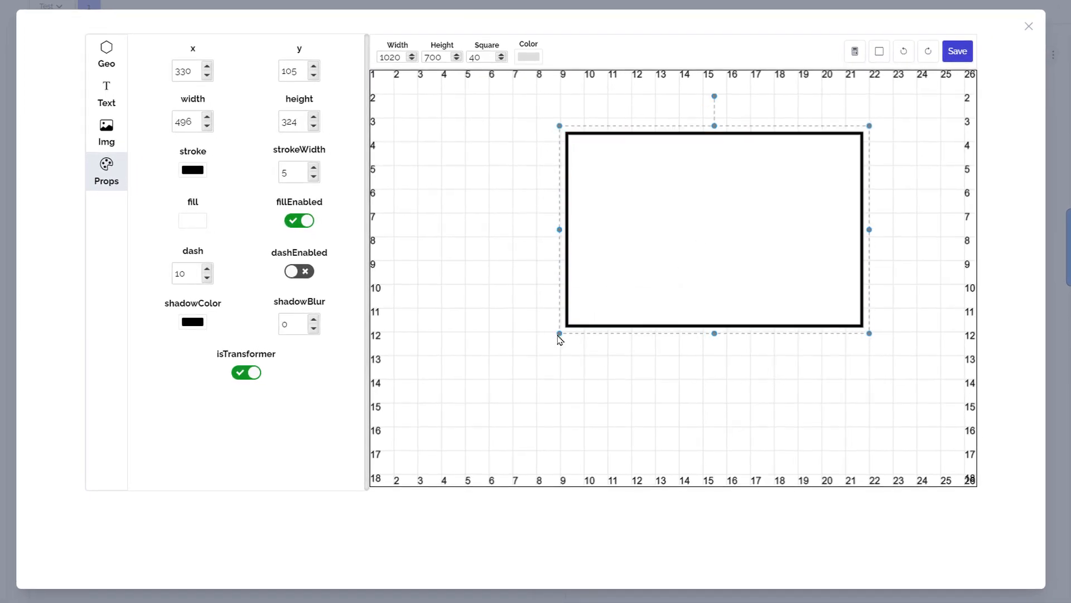
pyautogui.moveTo(560, 333); pyautogui.dragTo(422, 423)
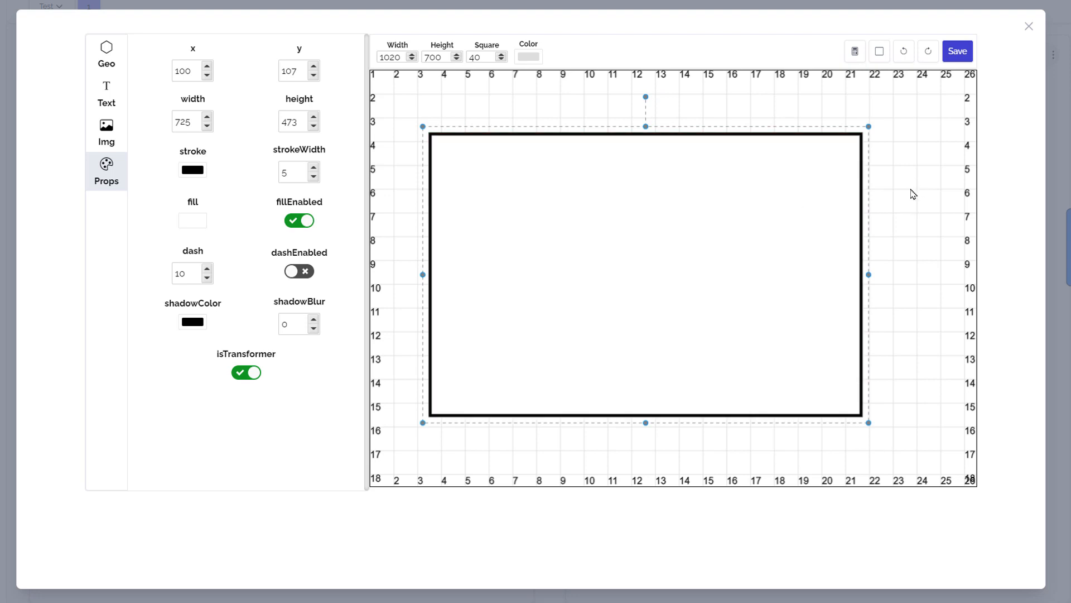
pyautogui.click(929, 276)
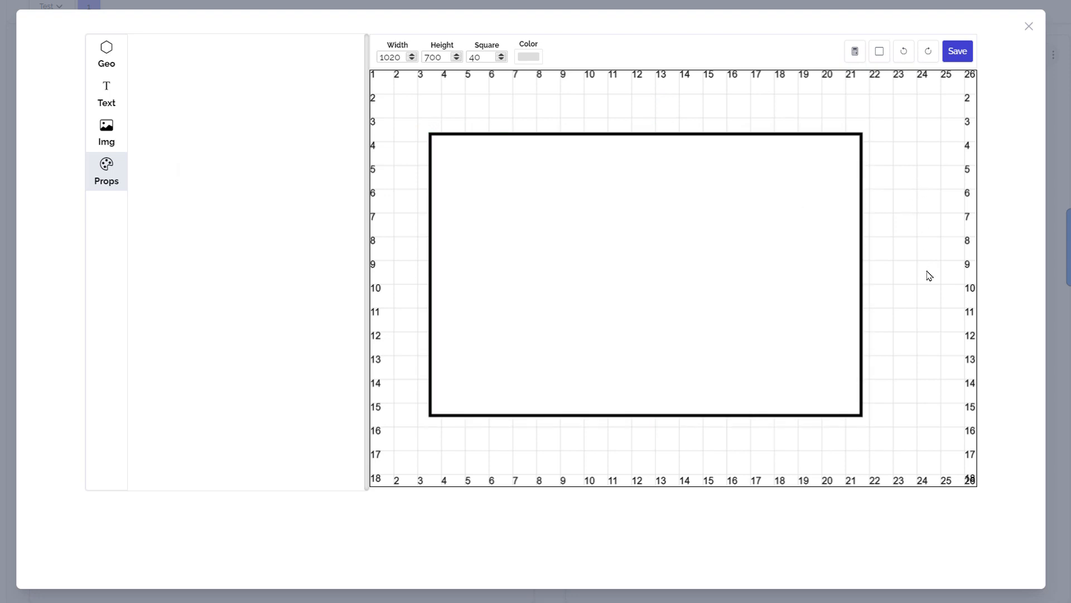
# Set the rectangle's stroke colour to red (E42323).
pyautogui.click(816, 197)
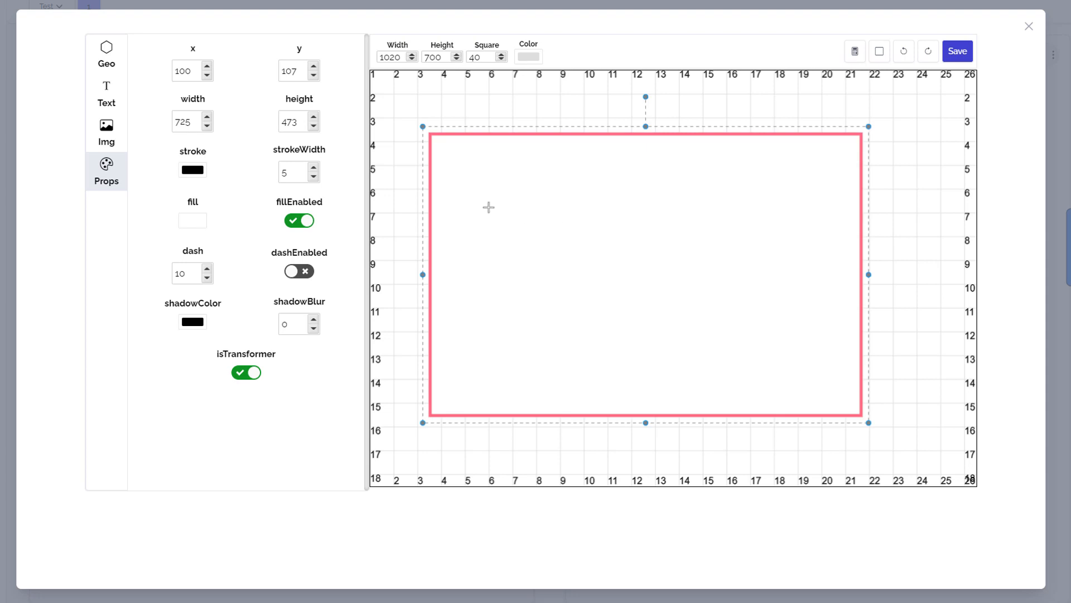
pyautogui.click(194, 177)
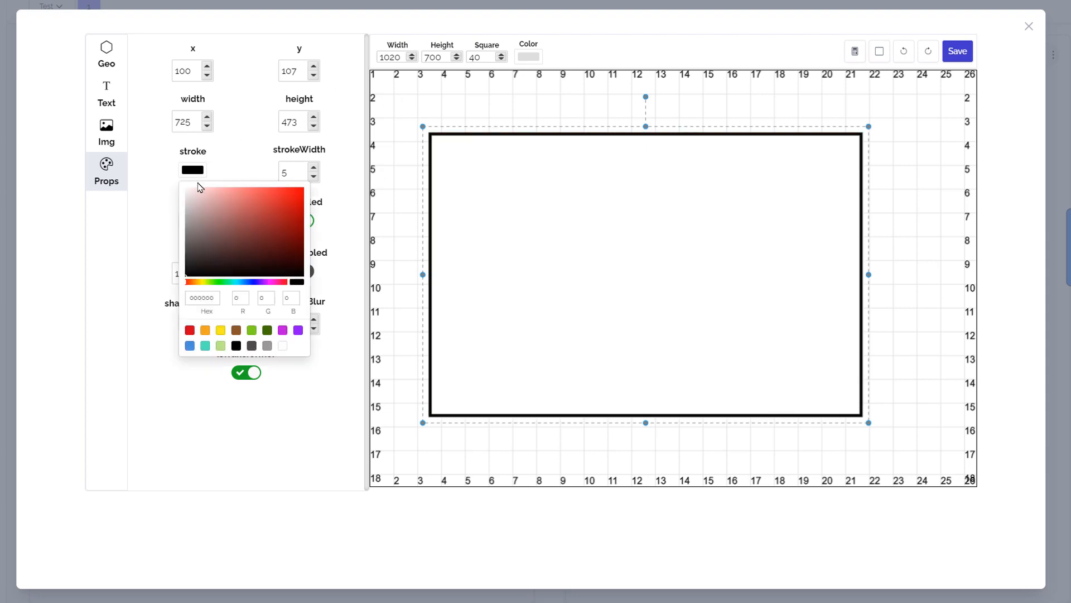
pyautogui.click(286, 197)
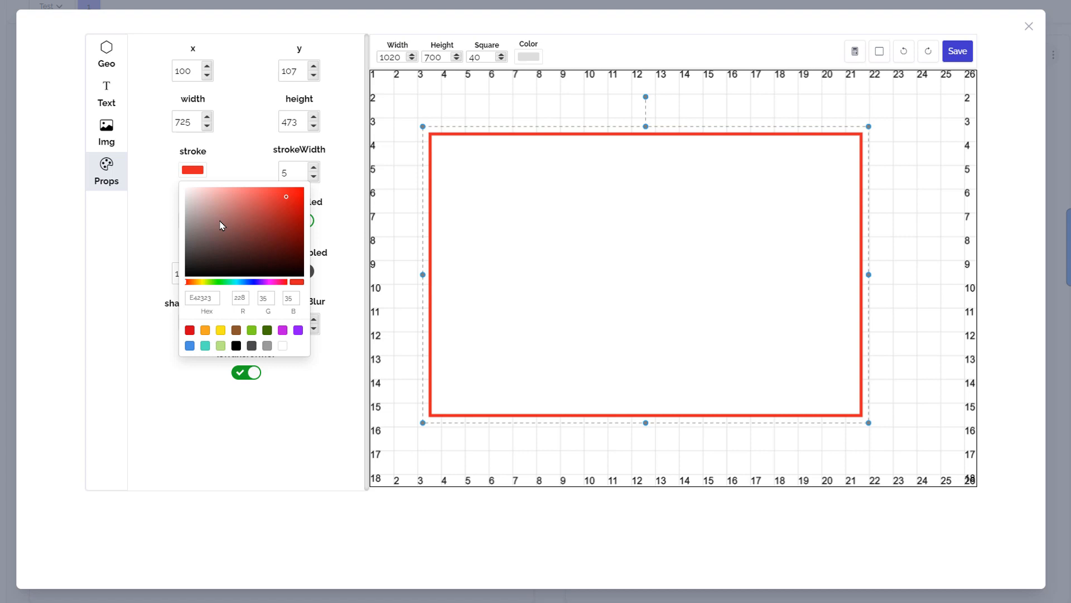
pyautogui.click(234, 134)
pyautogui.click(416, 107)
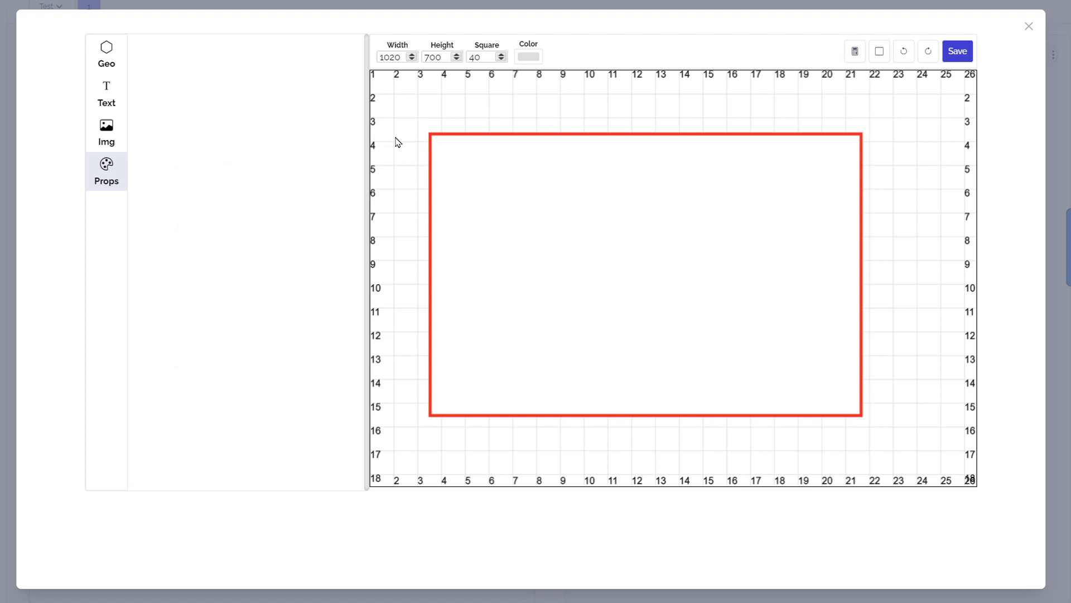
# Increase the rectangle's stroke width to 19.
pyautogui.click(552, 248)
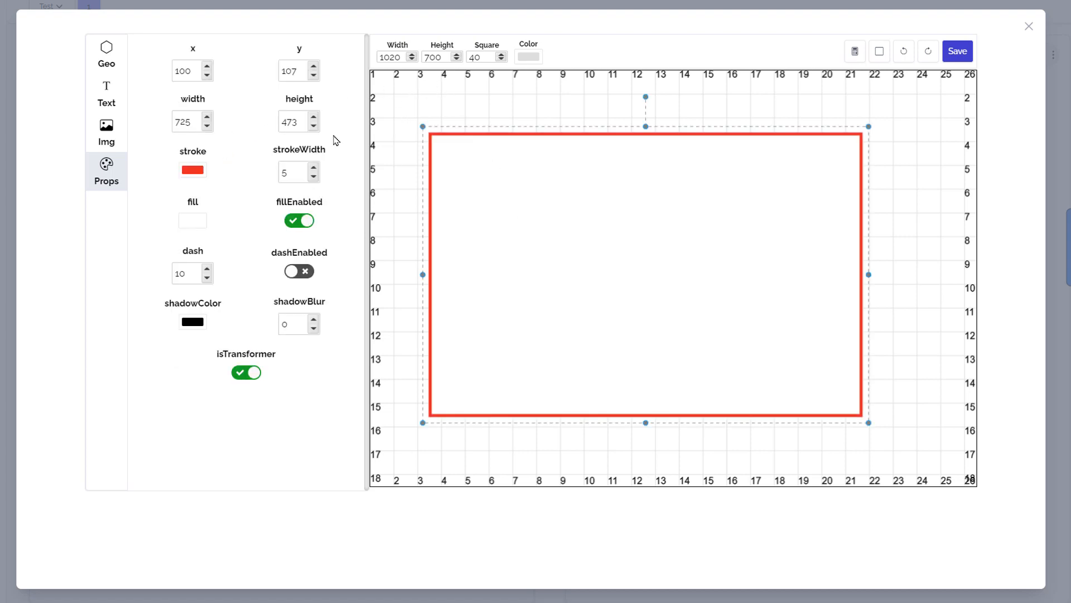
pyautogui.tripleClick(315, 169)
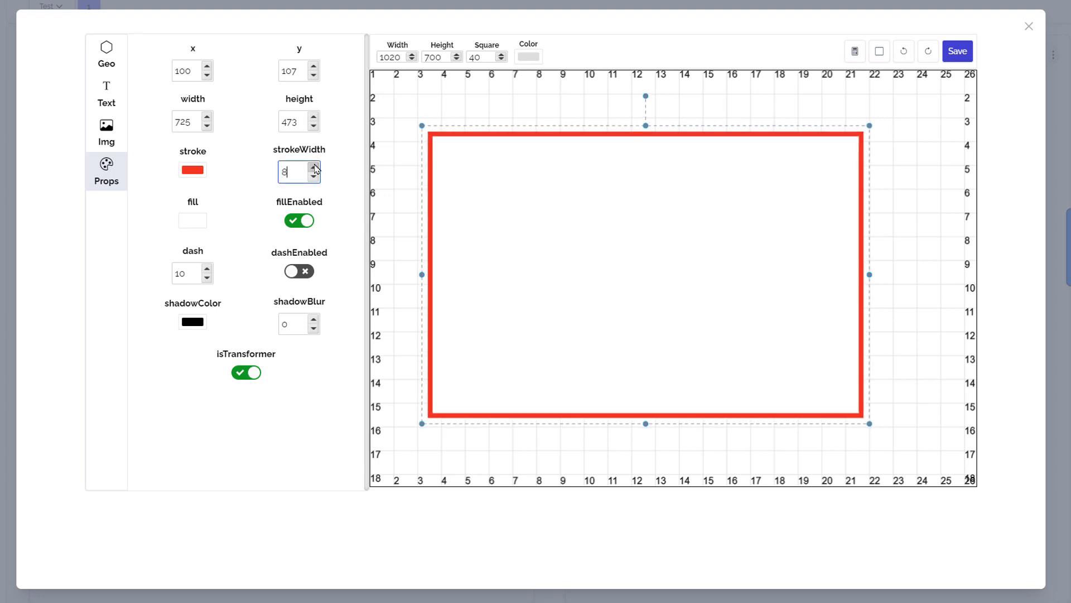
pyautogui.tripleClick(315, 169)
pyautogui.tripleClick(315, 169)
pyautogui.tripleClick(315, 169)
pyautogui.tripleClick(315, 169)
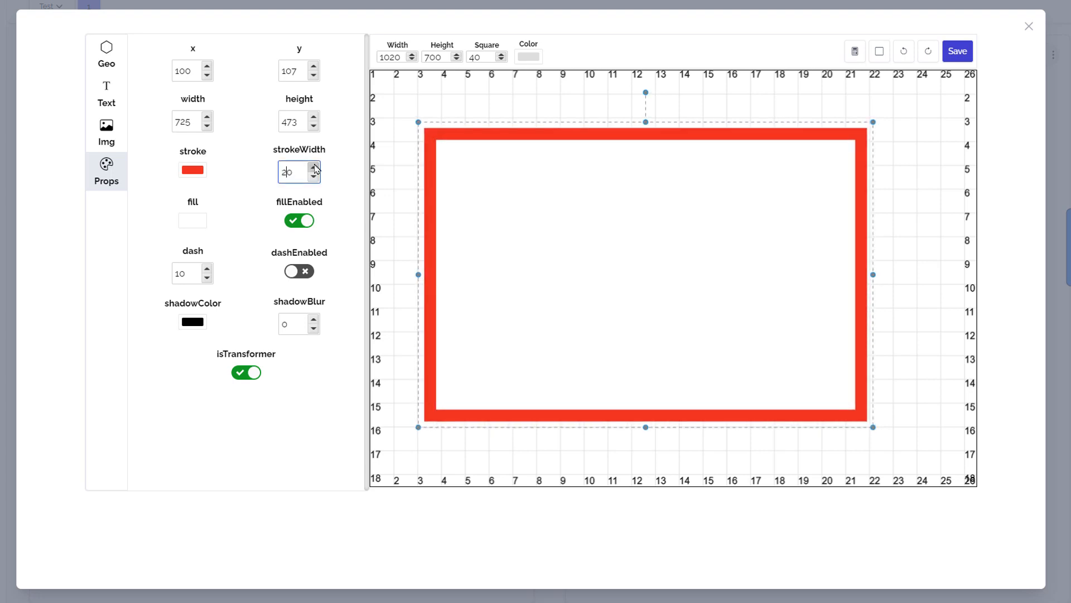
pyautogui.doubleClick(315, 169)
pyautogui.tripleClick(315, 169)
pyautogui.doubleClick(315, 169)
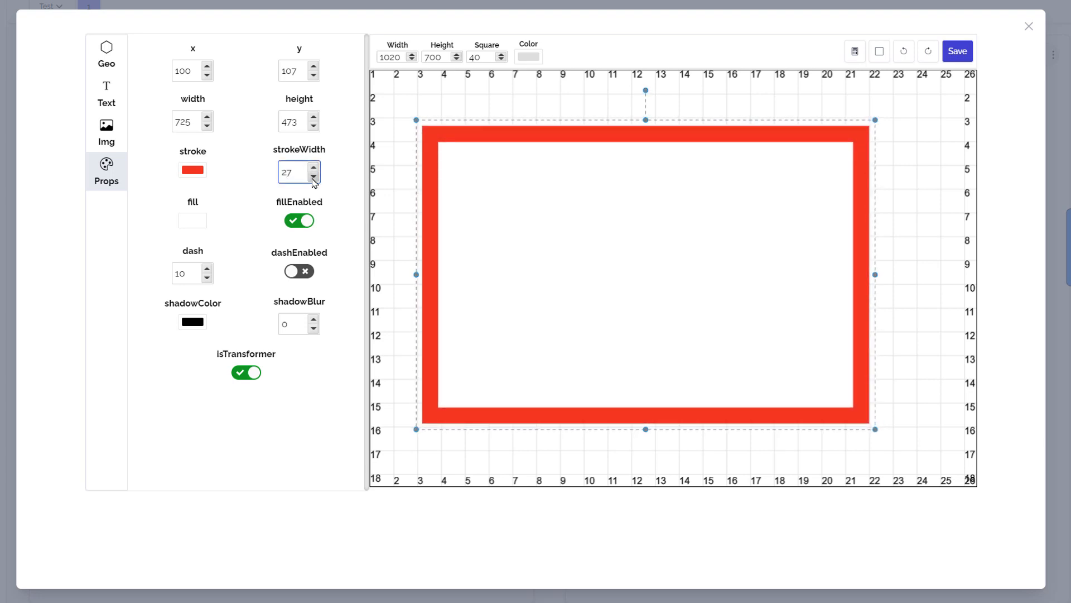
pyautogui.click(314, 177)
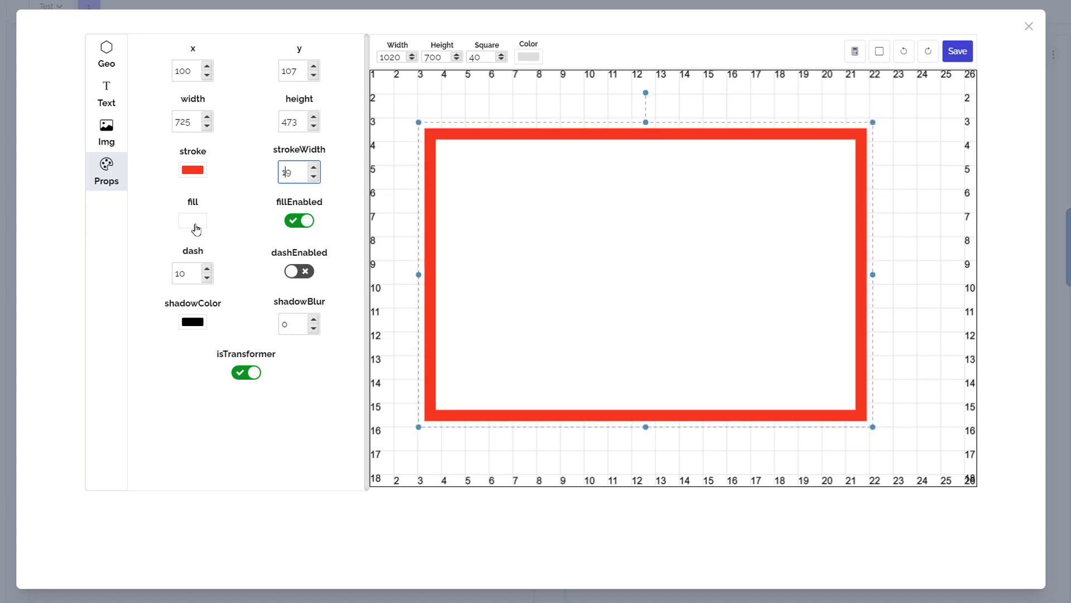
# Set the rectangle's fill colour to blue.
pyautogui.click(195, 226)
pyautogui.click(250, 333)
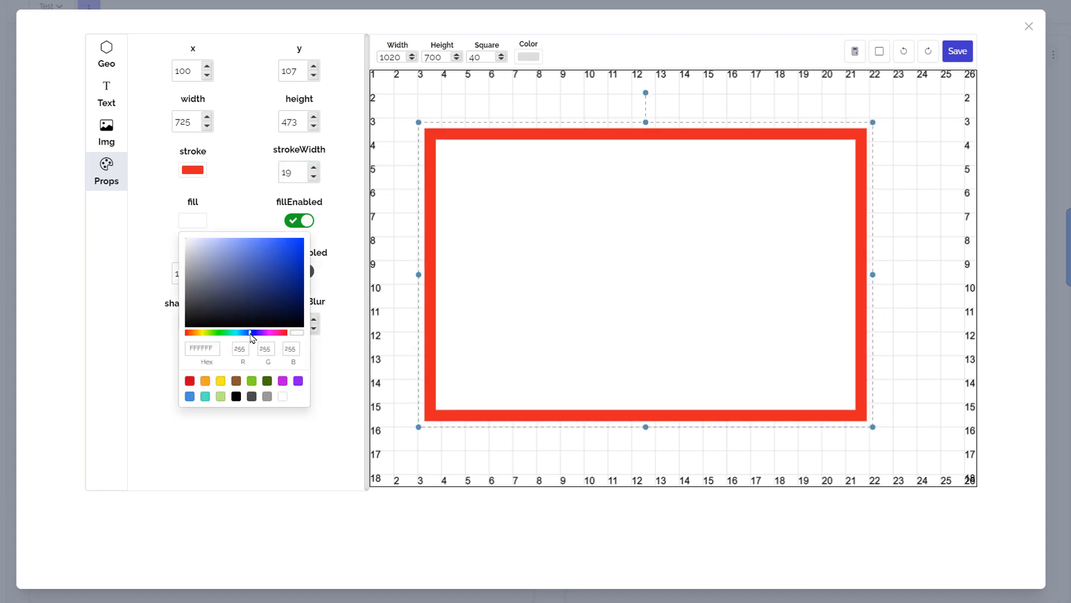
pyautogui.click(273, 267)
pyautogui.click(231, 199)
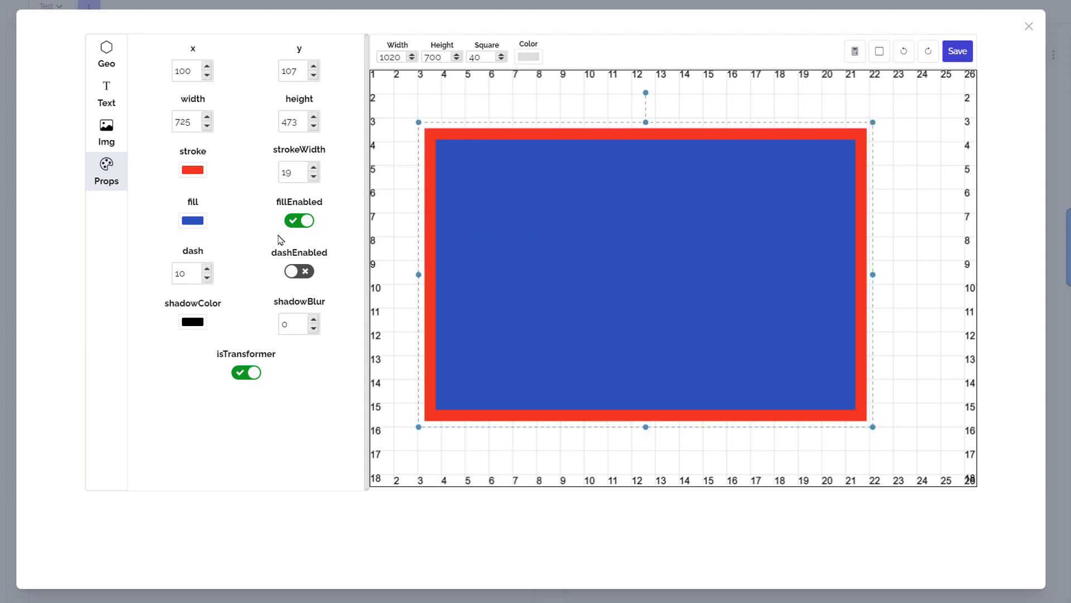
# Disable the rectangle's fill.
pyautogui.click(305, 223)
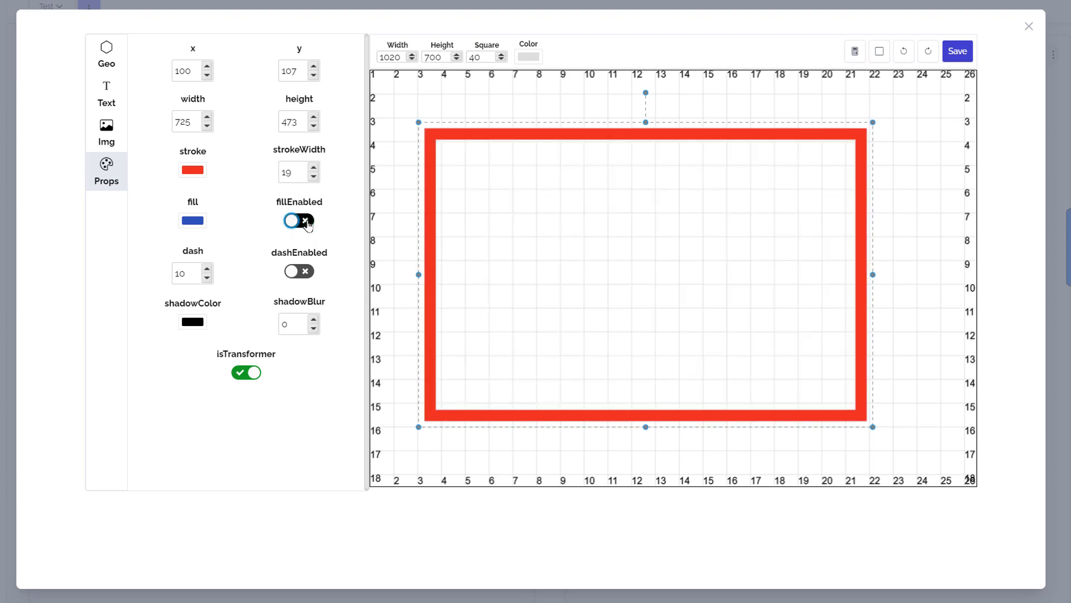
pyautogui.click(307, 225)
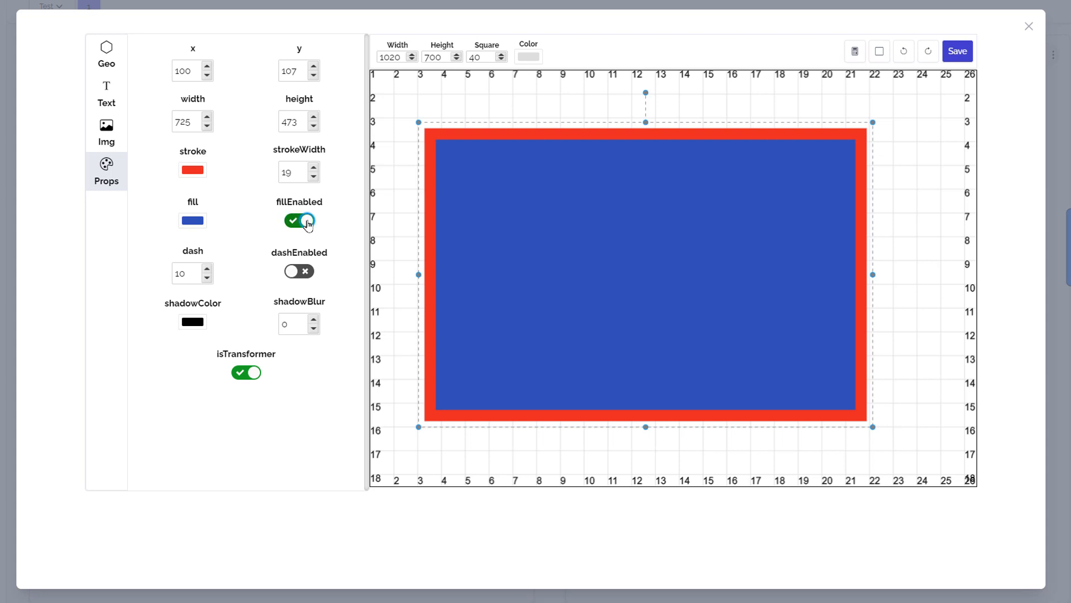
pyautogui.click(308, 224)
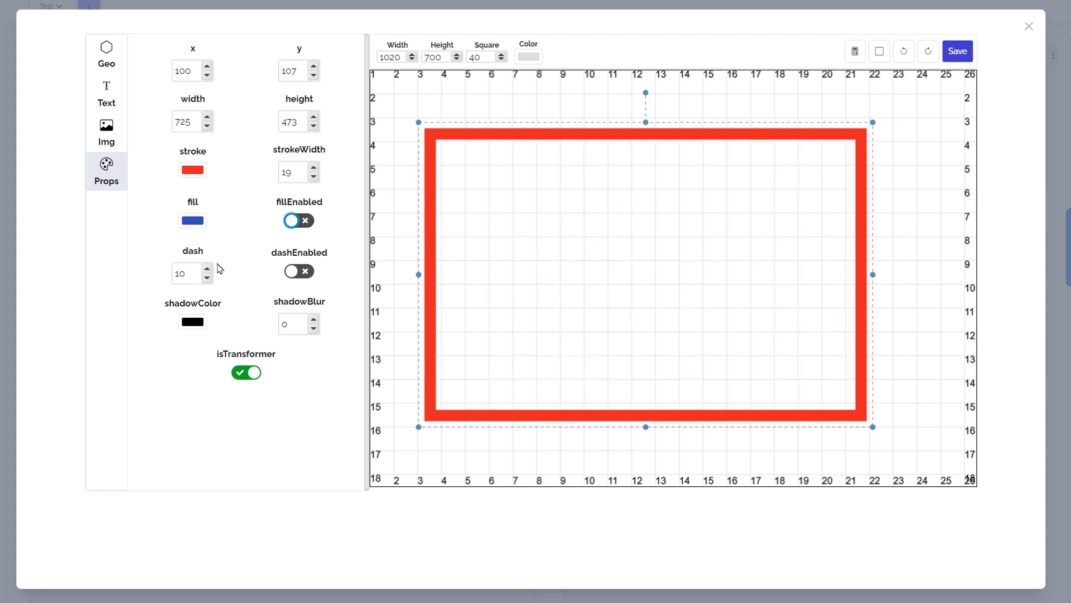
# Enable dashes on the rectangle's outline.
pyautogui.click(301, 273)
pyautogui.click(301, 274)
pyautogui.click(301, 274)
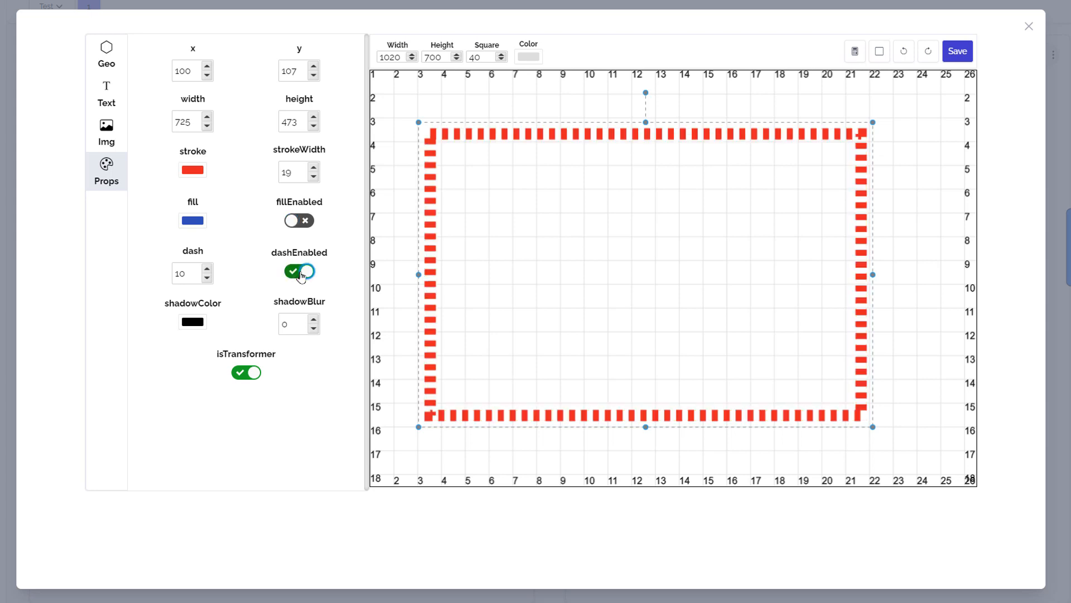
# Reduce the rectangle's stroke width to 8.
pyautogui.click(314, 177)
pyautogui.click(314, 176)
pyautogui.click(314, 176)
pyautogui.click(314, 176)
pyautogui.doubleClick(314, 177)
pyautogui.click(313, 176)
pyautogui.doubleClick(313, 176)
pyautogui.click(314, 177)
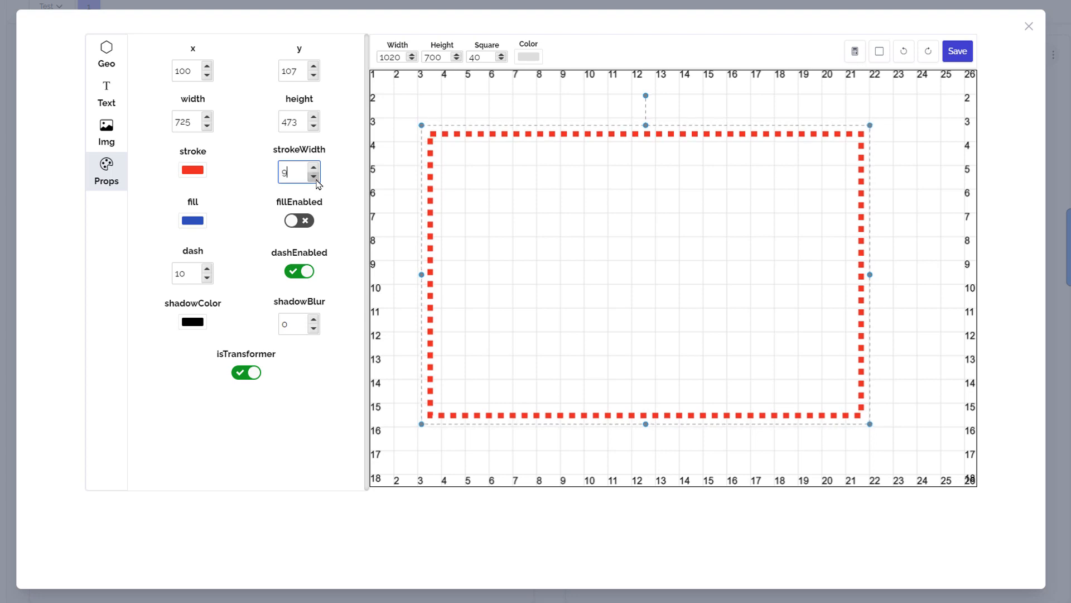
pyautogui.click(314, 176)
# Set the rectangle's dash length to 28.
pyautogui.doubleClick(207, 269)
pyautogui.doubleClick(207, 269)
pyautogui.doubleClick(207, 268)
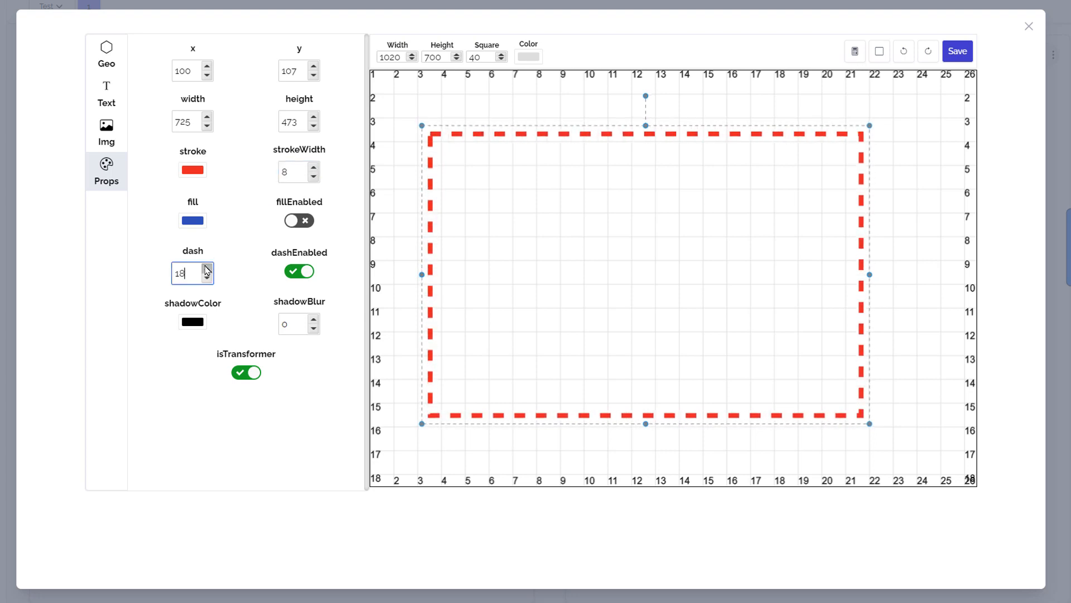
pyautogui.doubleClick(207, 269)
pyautogui.doubleClick(207, 268)
pyautogui.doubleClick(207, 269)
pyautogui.doubleClick(207, 269)
pyautogui.doubleClick(207, 269)
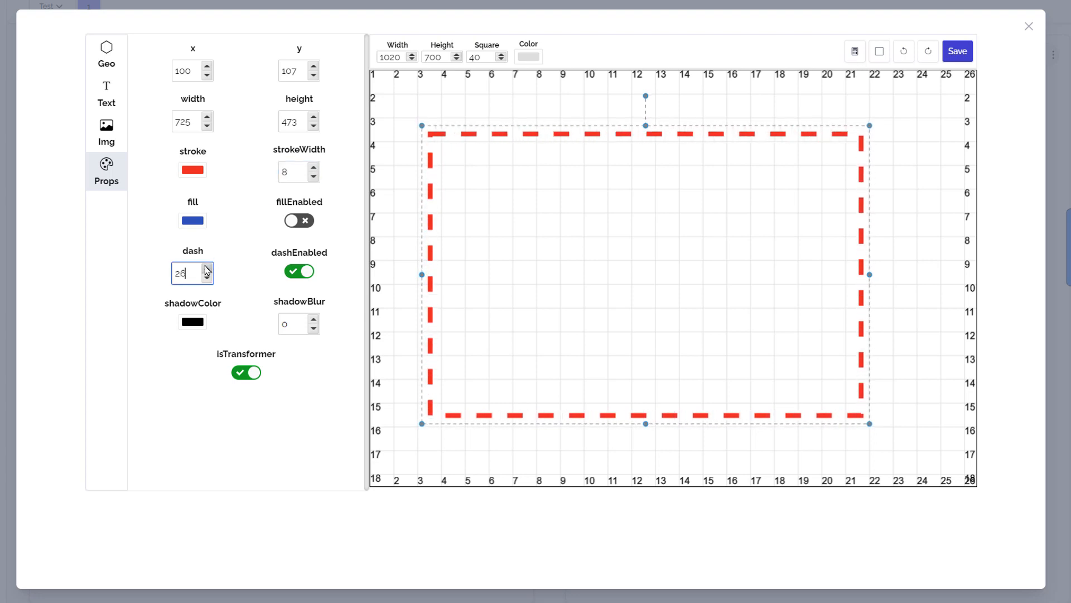
pyautogui.doubleClick(207, 269)
# Set the rectangle's shadow blur to 19.
pyautogui.click(314, 319)
pyautogui.doubleClick(313, 319)
pyautogui.click(314, 319)
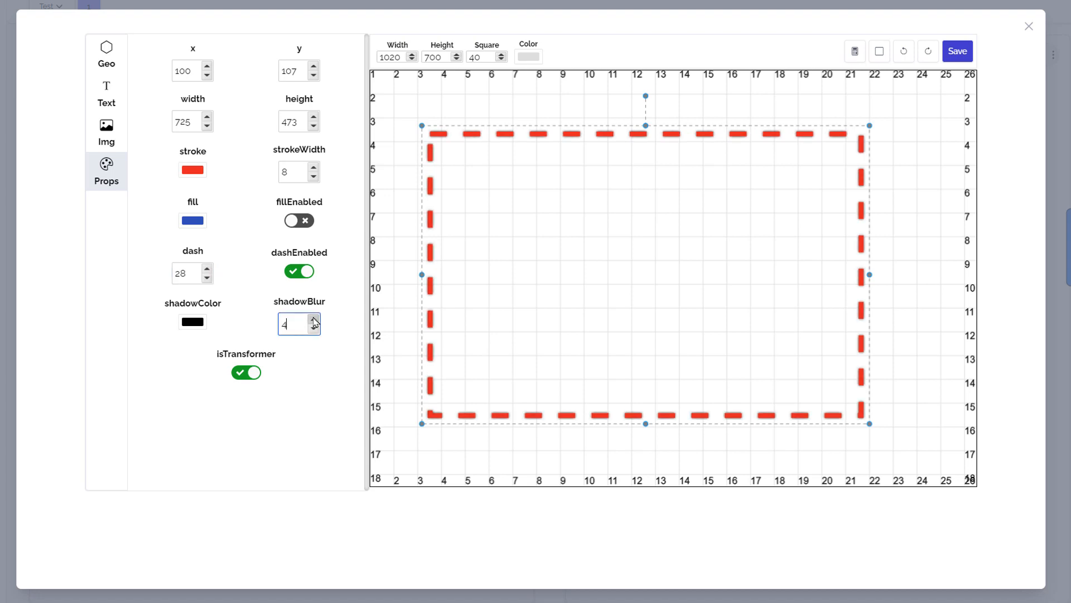
pyautogui.doubleClick(314, 319)
pyautogui.click(314, 319)
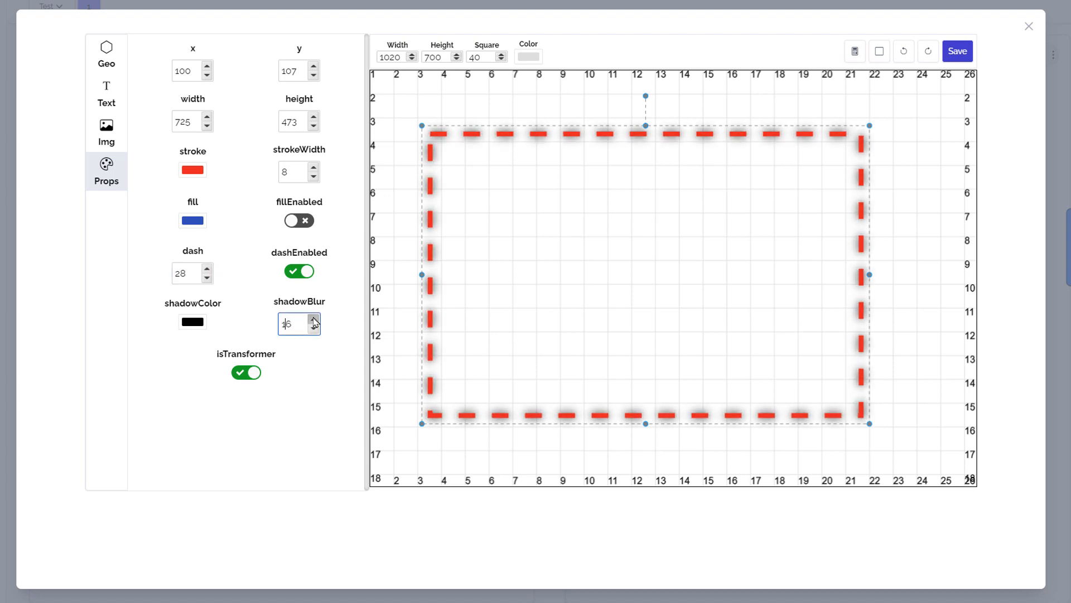
pyautogui.click(290, 221)
pyautogui.click(290, 221)
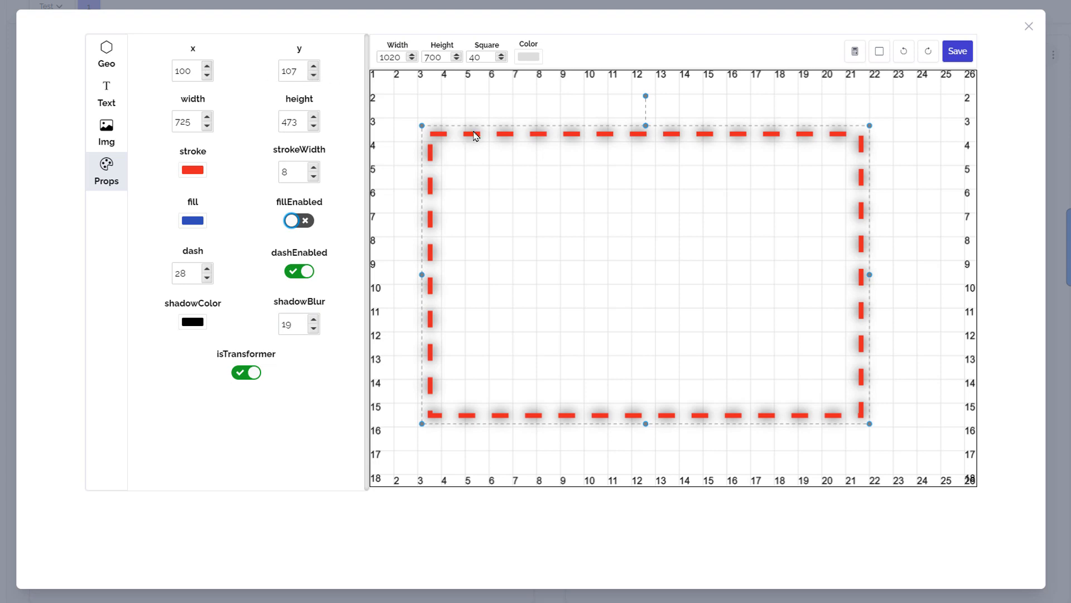
# Move the rectangle to x 140, y 84.
pyautogui.moveTo(473, 134); pyautogui.dragTo(492, 119)
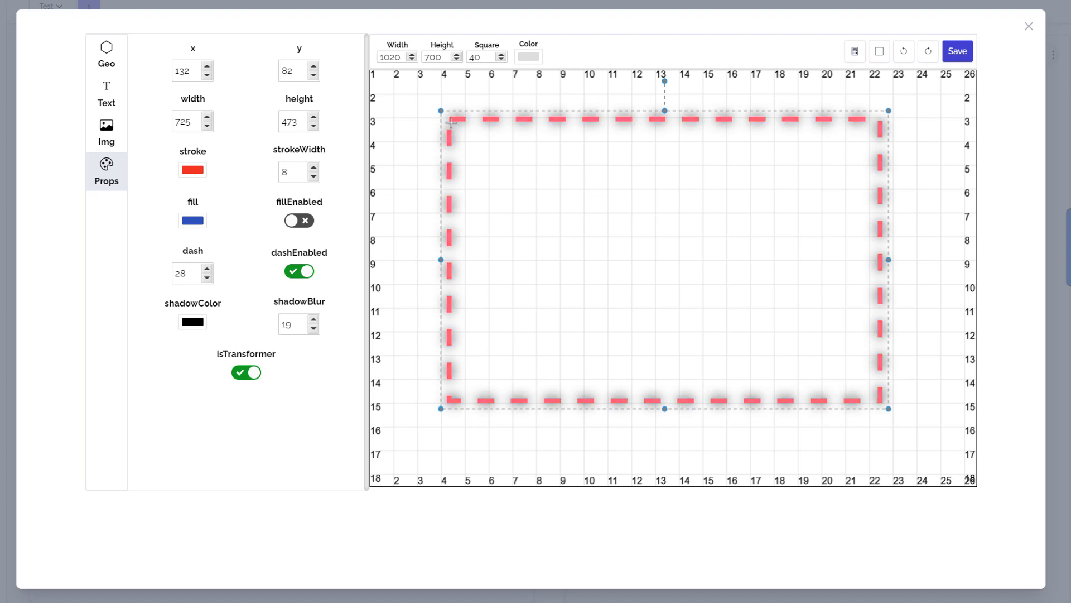
pyautogui.click(207, 66)
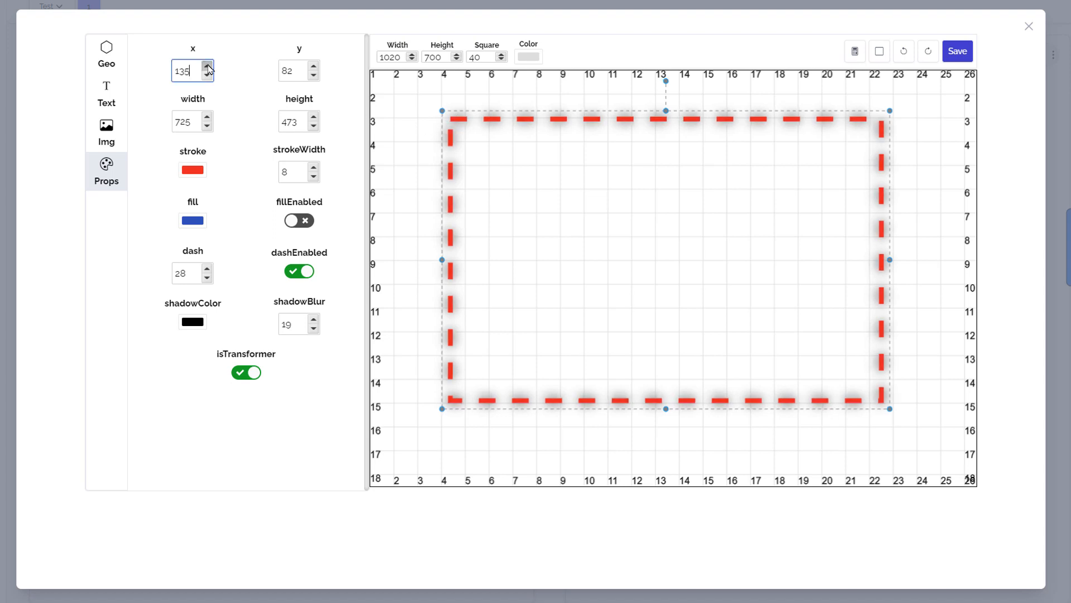
pyautogui.click(207, 66)
pyautogui.click(207, 66)
pyautogui.click(207, 66)
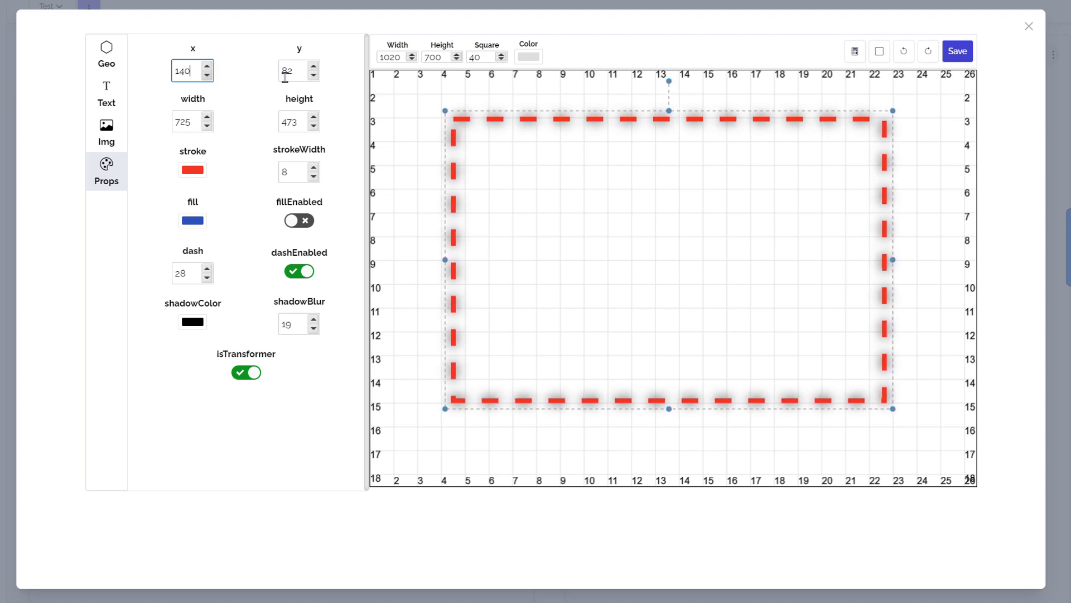
pyautogui.click(315, 67)
pyautogui.click(314, 67)
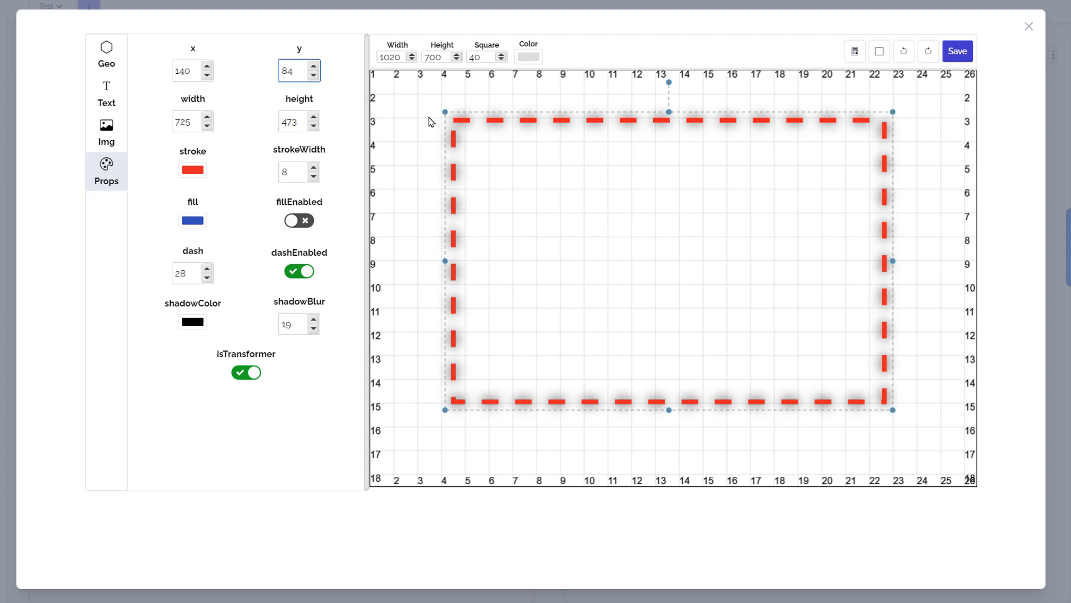
# Delete the rectangle from the canvas.
pyautogui.click(460, 127)
pyautogui.press('Delete')
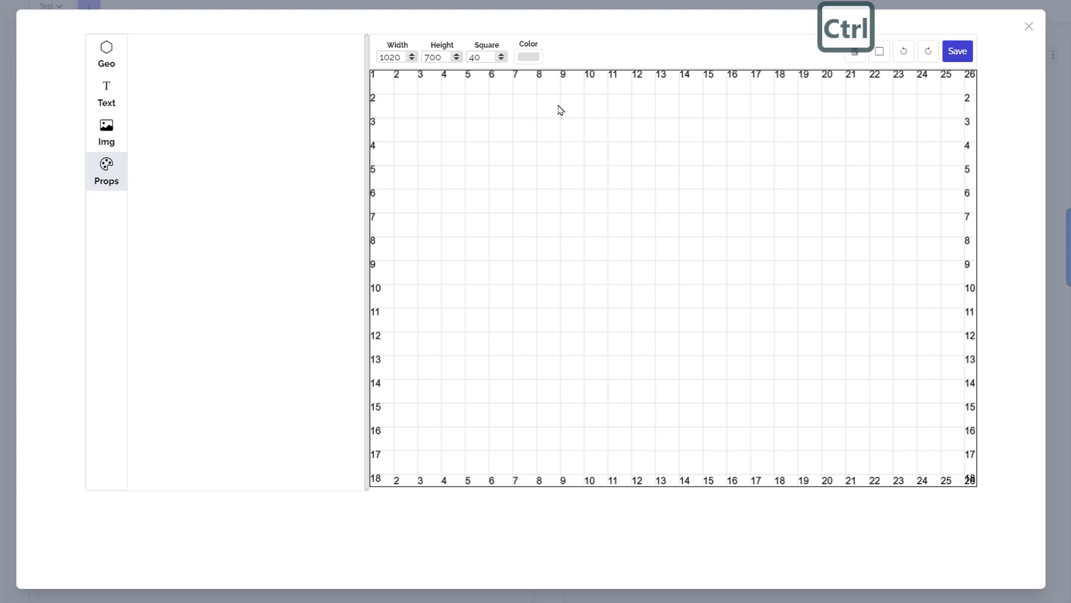
# Undo the rectangle's deletion, redo it and delete the rectangle again.
pyautogui.hotkey('ctrl', 'z')
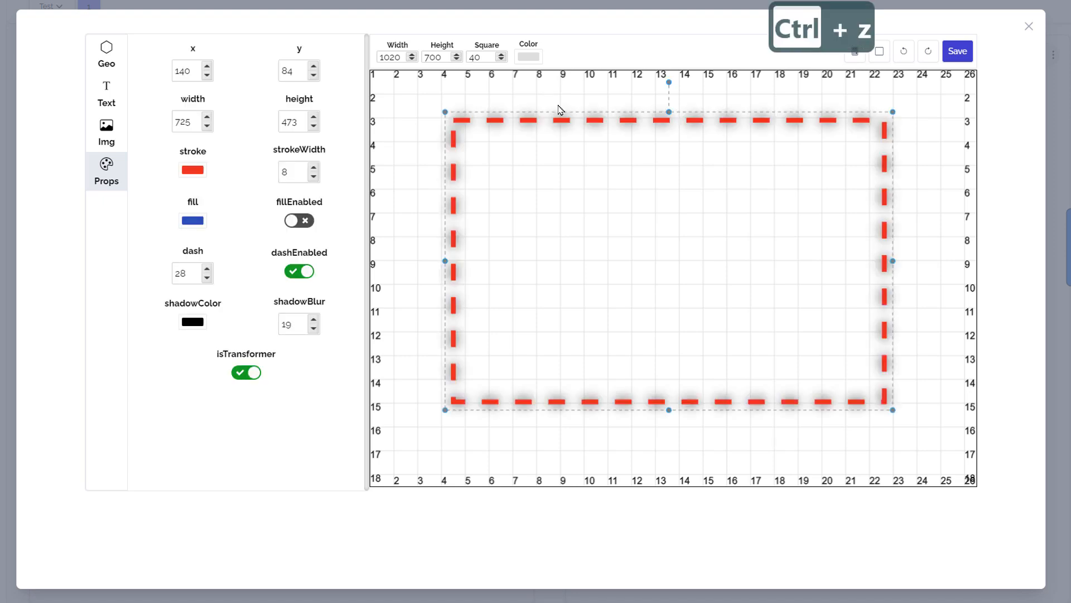
pyautogui.click(927, 53)
pyautogui.press('Delete')
# Draw a connected line with full grid snap from grid point (3,9) to (11,4), (20,10) and (9,16).
pyautogui.click(106, 53)
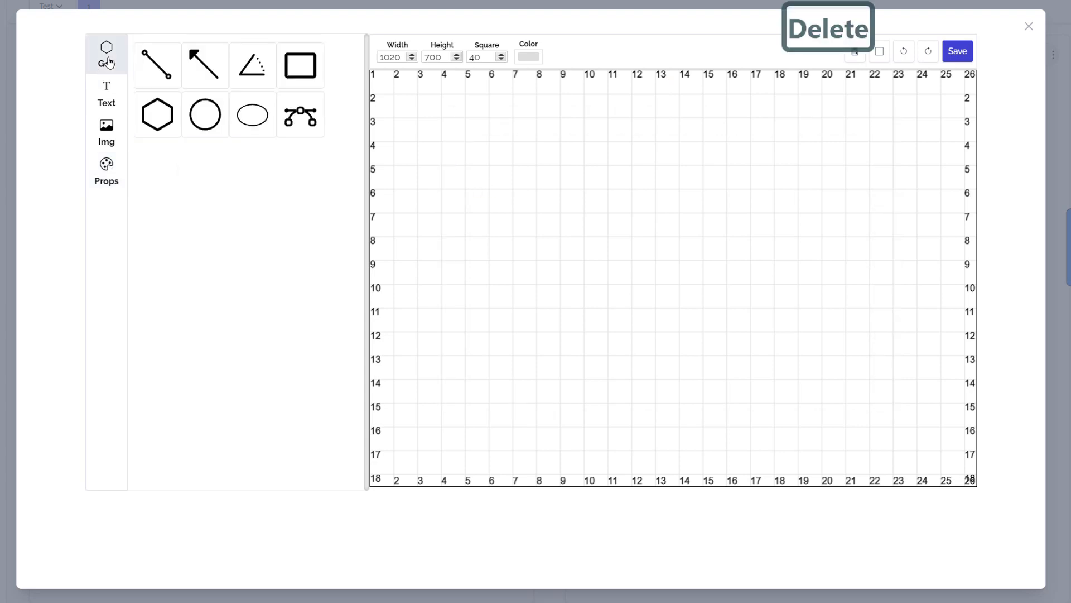
pyautogui.click(161, 64)
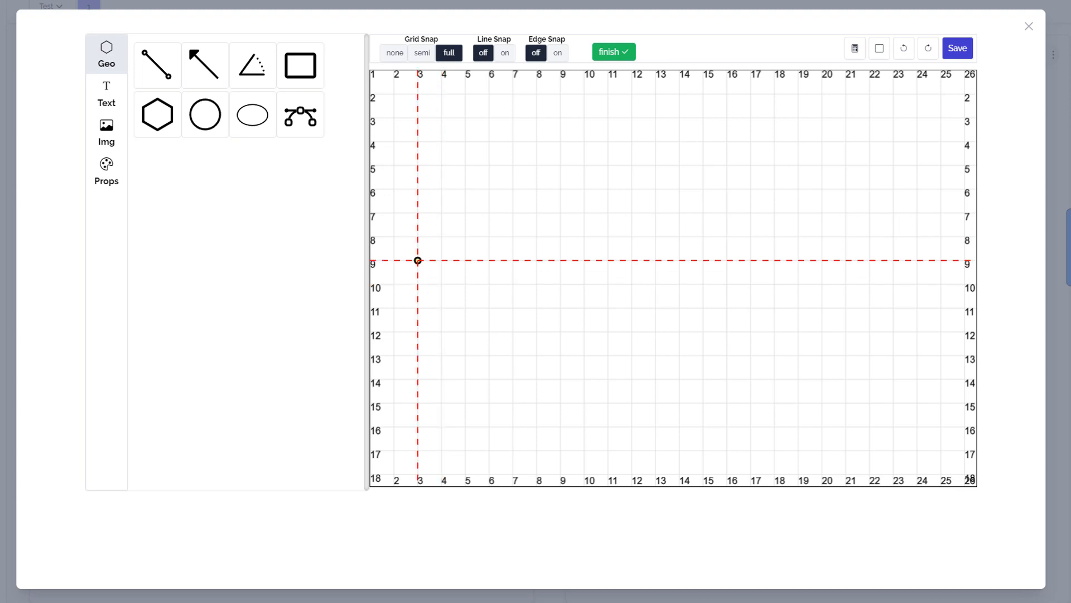
pyautogui.moveTo(418, 260)
pyautogui.mouseDown()
pyautogui.moveTo(466, 142)
pyautogui.moveTo(703, 142)
pyautogui.moveTo(680, 141)
pyautogui.mouseUp()
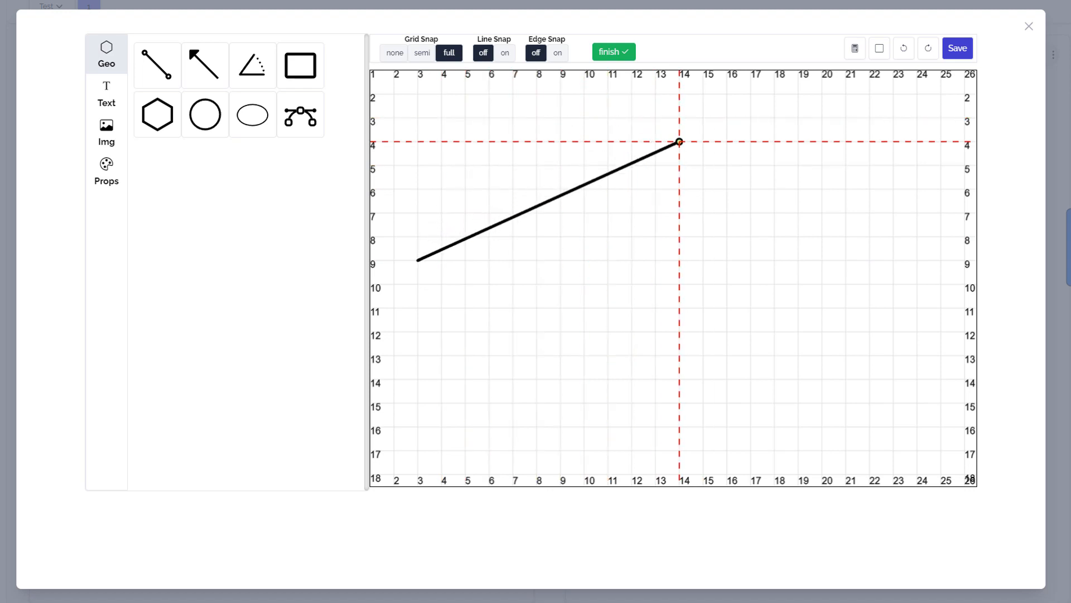
pyautogui.moveTo(679, 142); pyautogui.dragTo(608, 142)
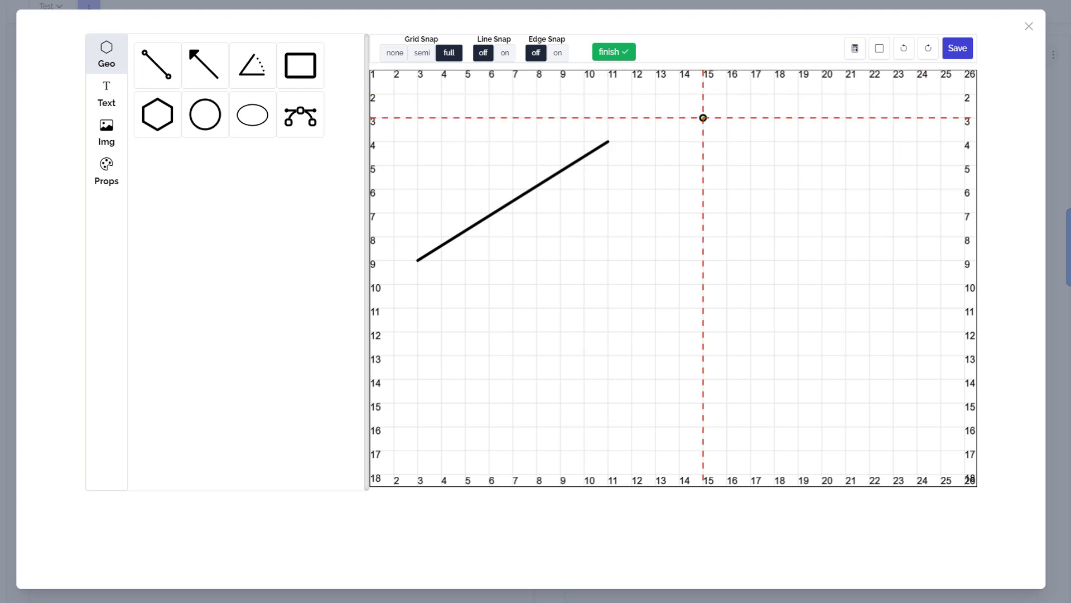
pyautogui.moveTo(608, 142); pyautogui.dragTo(561, 427)
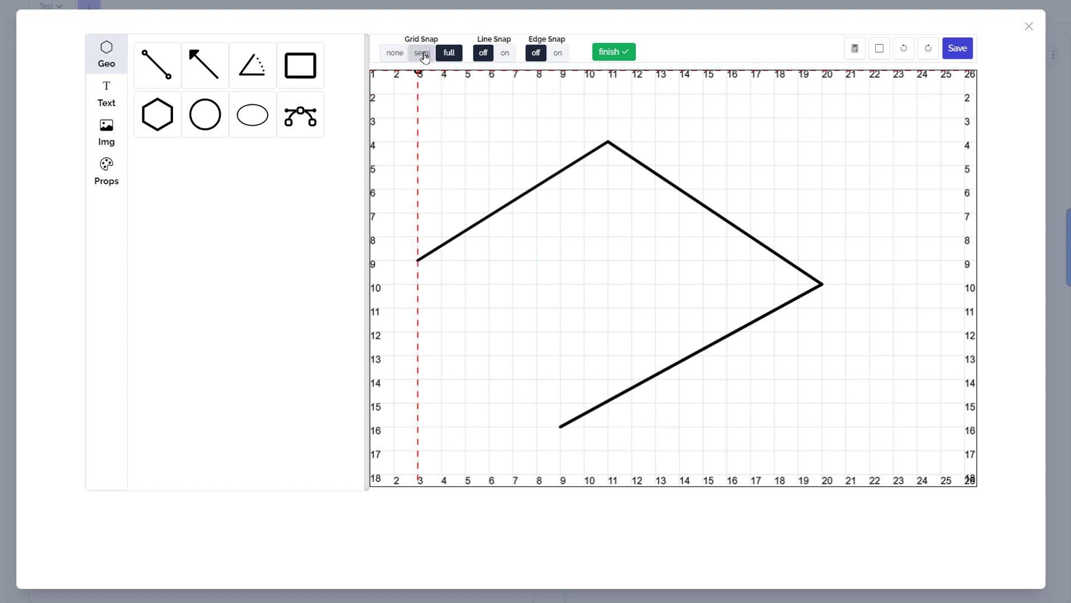
# Turn grid snap off and draw a short free line near the upper right, from about (20,4) to (24,3.5).
pyautogui.click(395, 53)
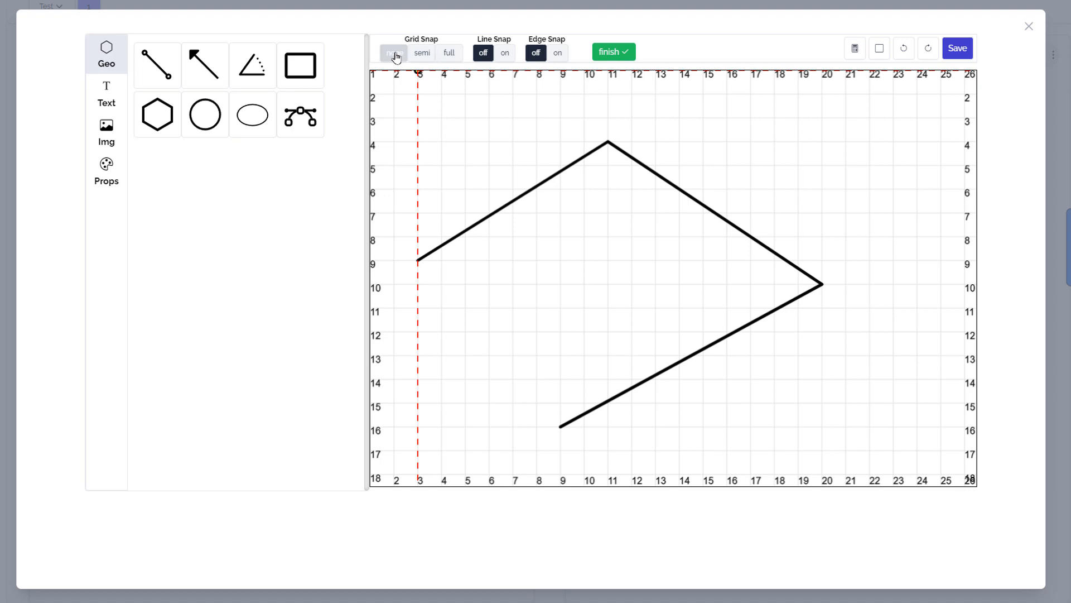
pyautogui.moveTo(824, 142); pyautogui.dragTo(918, 134)
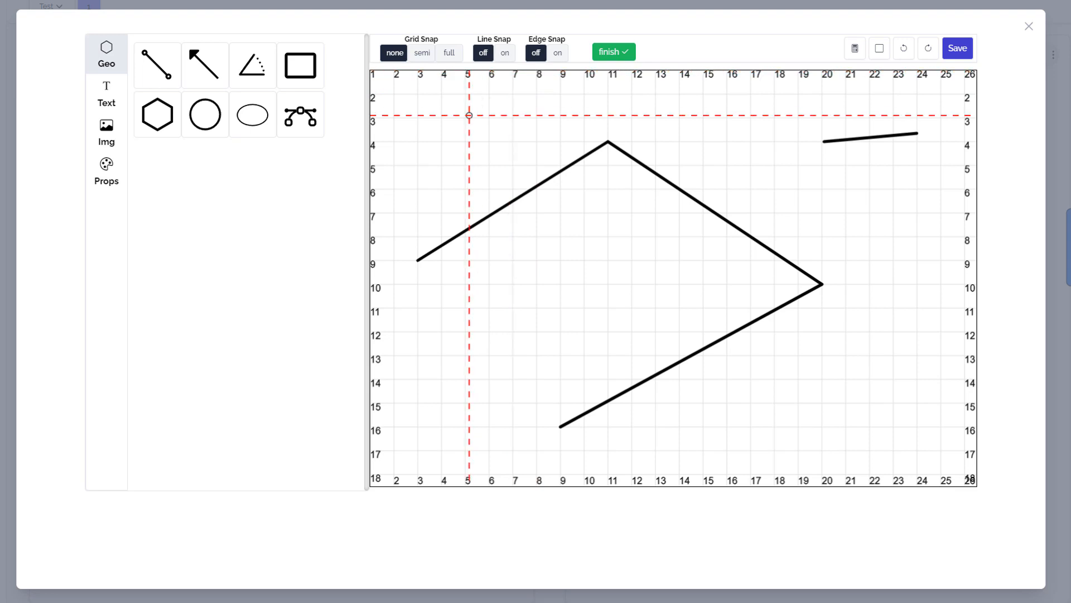
# Turn line snap on and draw a line from the upper segment near (7,7) down onto the lower segment.
pyautogui.click(505, 53)
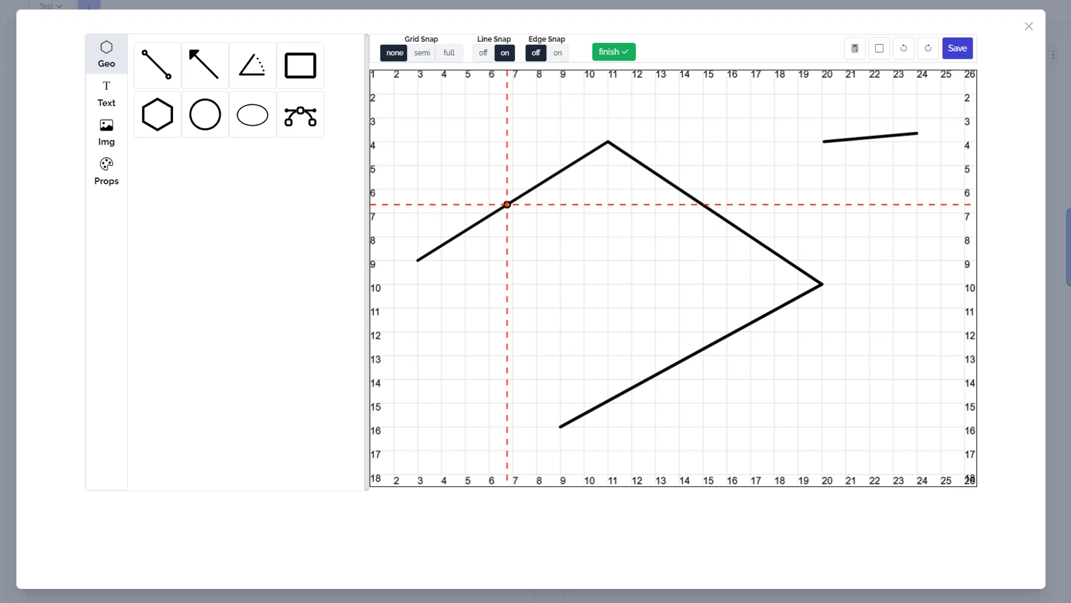
pyautogui.moveTo(507, 205); pyautogui.dragTo(581, 415)
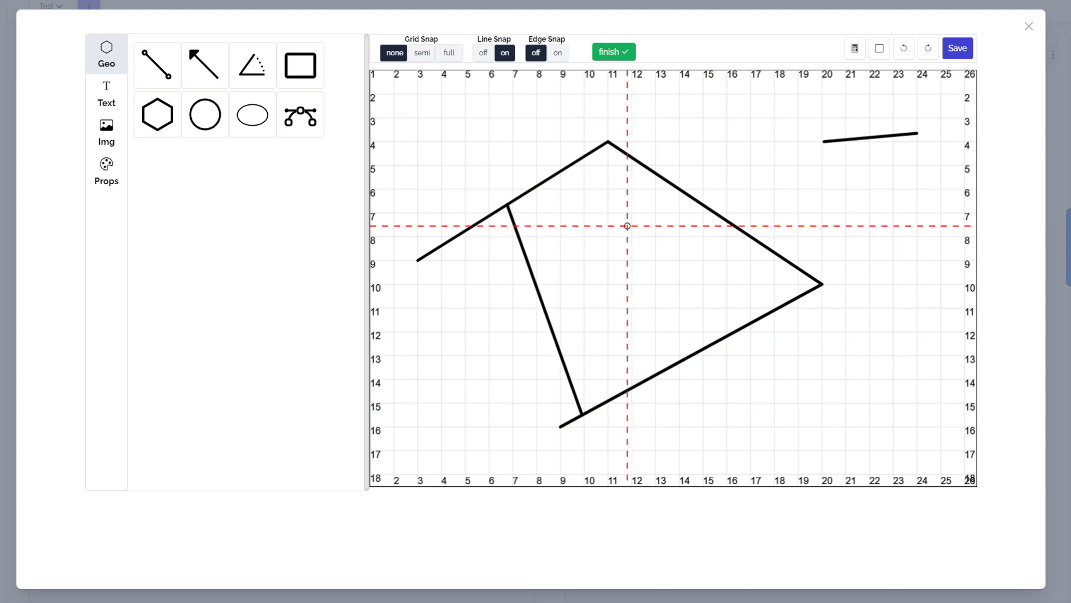
# Turn edge snap on, draw a line from the vertex at (11,4) down to the lower segment and finish drawing.
pyautogui.click(558, 53)
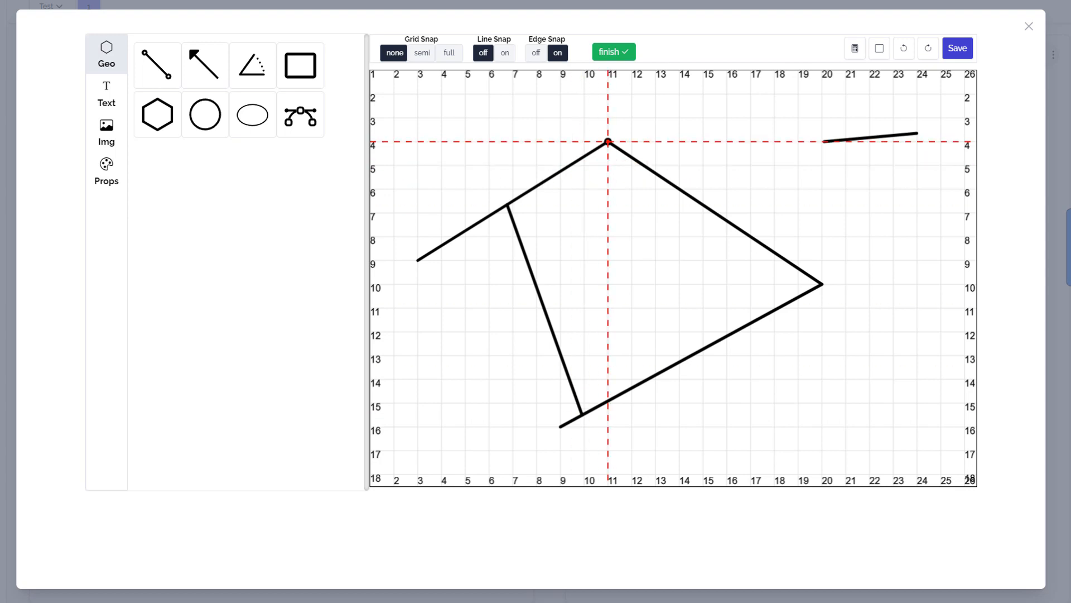
pyautogui.moveTo(608, 142); pyautogui.dragTo(690, 355)
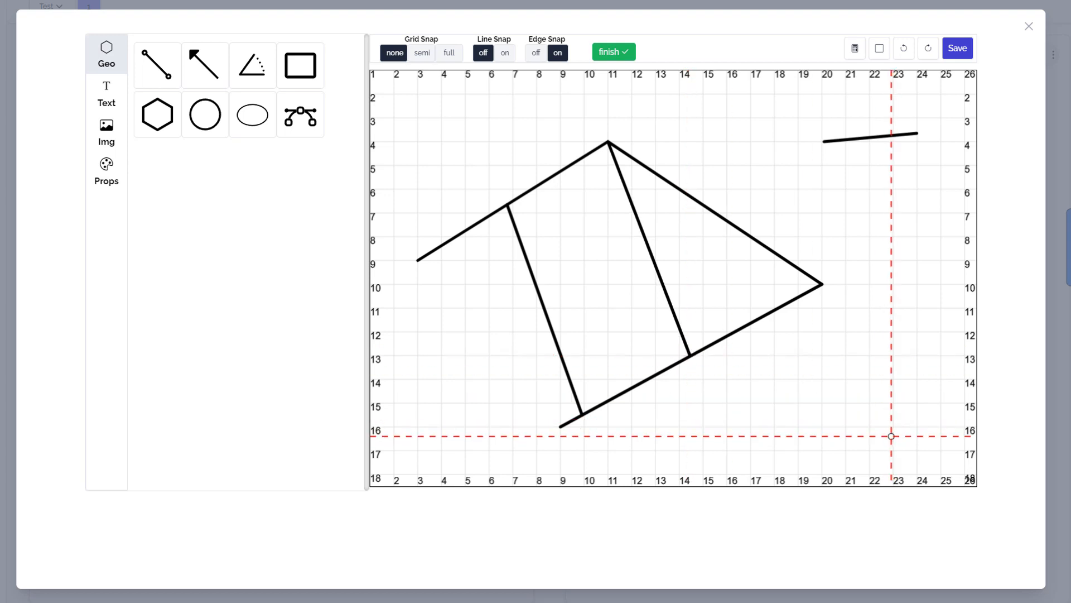
pyautogui.click(613, 53)
# Open the Angle tool, set its search type to smart and finish the tool.
pyautogui.click(260, 68)
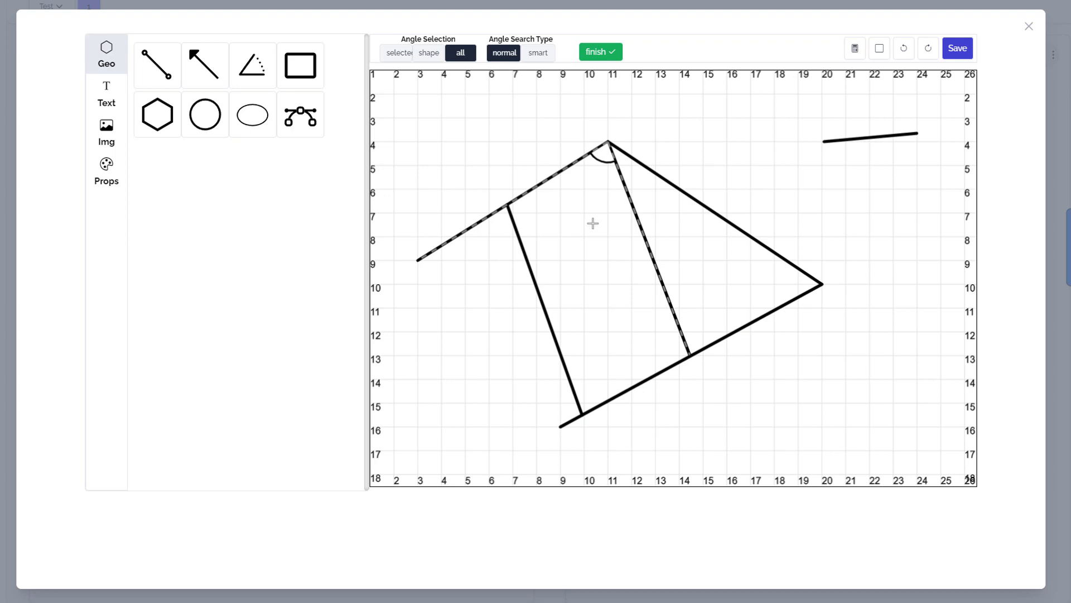
pyautogui.click(539, 54)
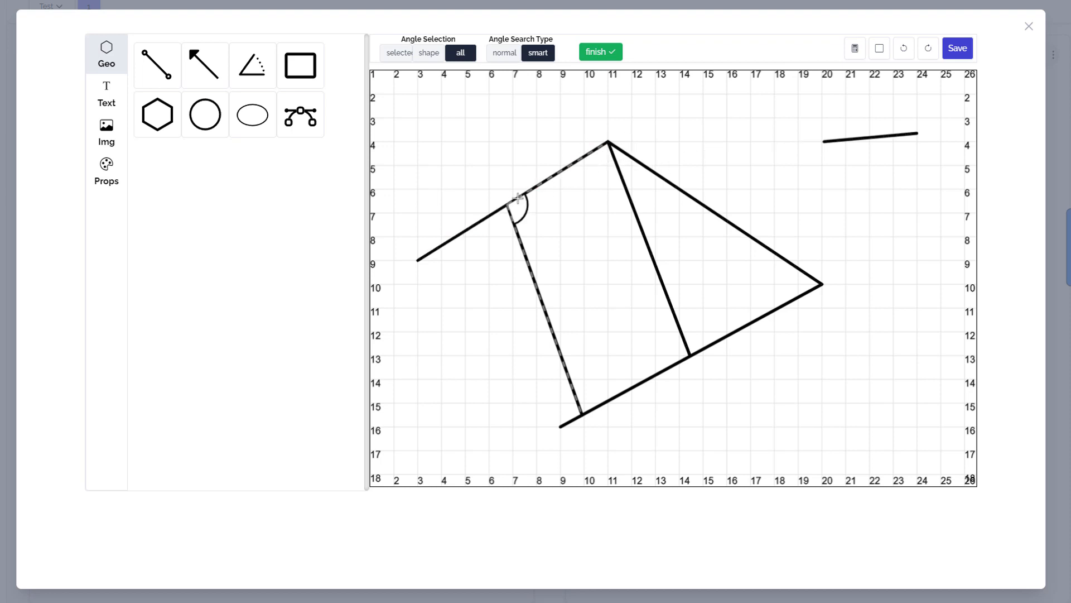
pyautogui.click(605, 56)
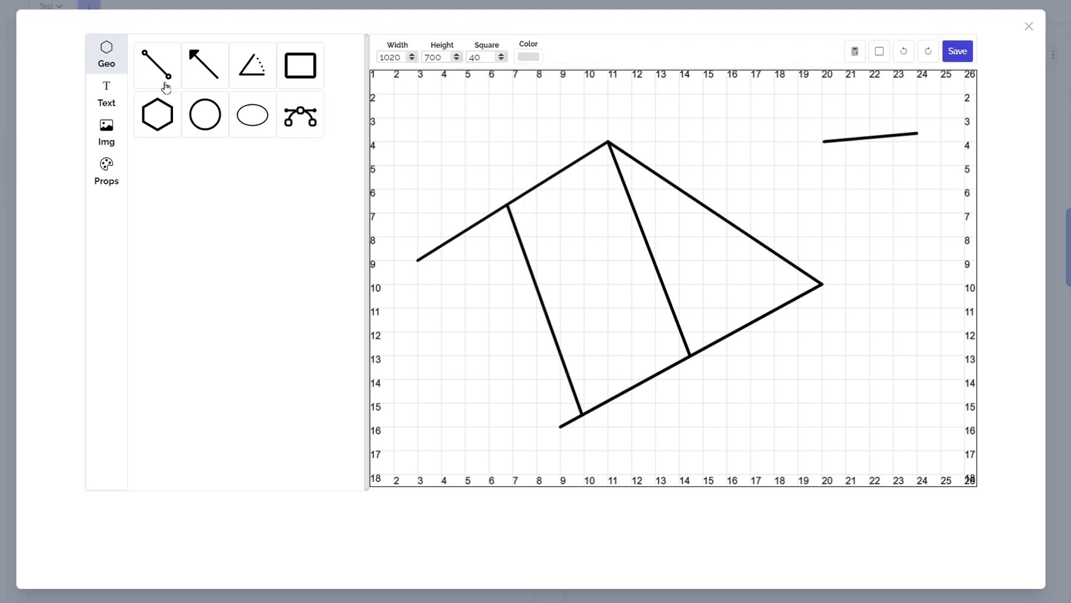
# Draw a line from (3,9) up to about (6,4) and a separate short line near (6,2)–(8,3.5).
pyautogui.click(163, 83)
pyautogui.moveTo(418, 260)
pyautogui.mouseDown()
pyautogui.moveTo(428, 402)
pyautogui.moveTo(469, 450)
pyautogui.moveTo(562, 468)
pyautogui.moveTo(467, 461)
pyautogui.moveTo(447, 107)
pyautogui.moveTo(494, 107)
pyautogui.moveTo(494, 144)
pyautogui.mouseUp()
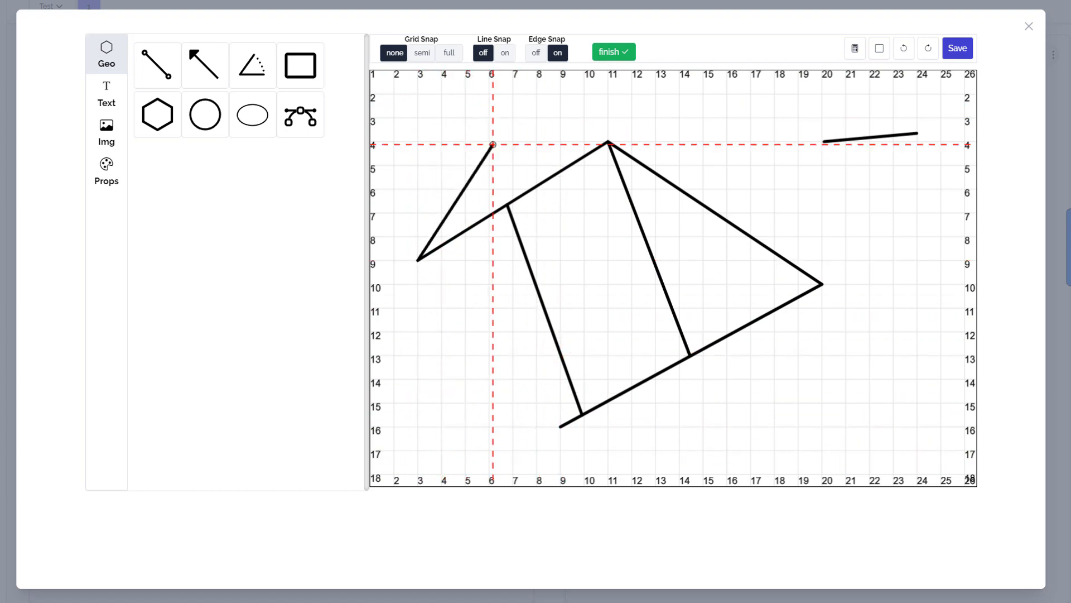
pyautogui.moveTo(495, 86); pyautogui.dragTo(550, 129)
pyautogui.click(613, 53)
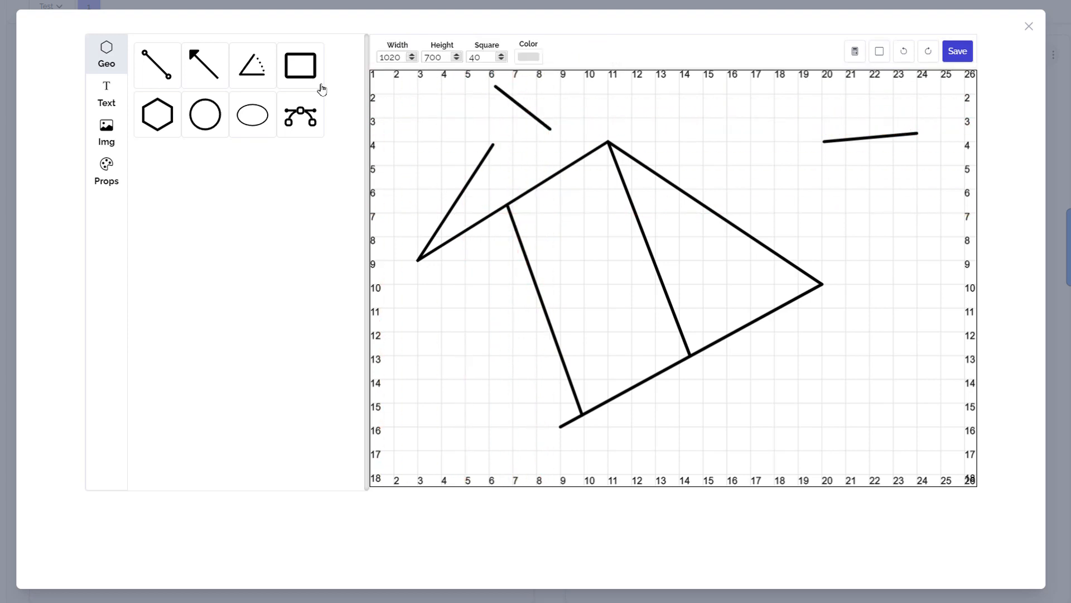
# Place an angle marker between the short top line and the slanted line, and enable its extension lines.
pyautogui.click(252, 66)
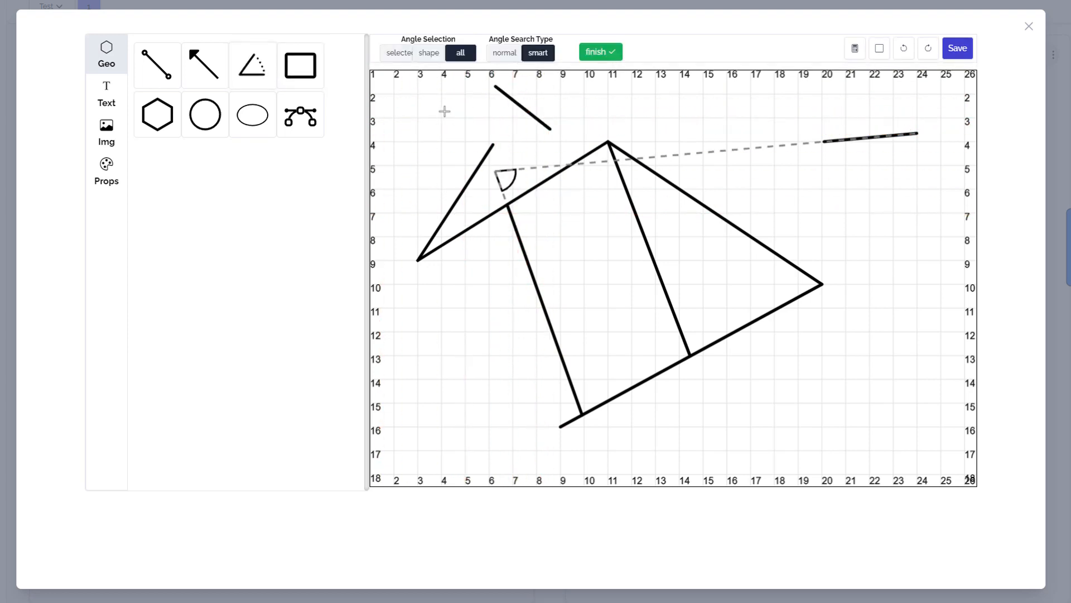
pyautogui.click(521, 118)
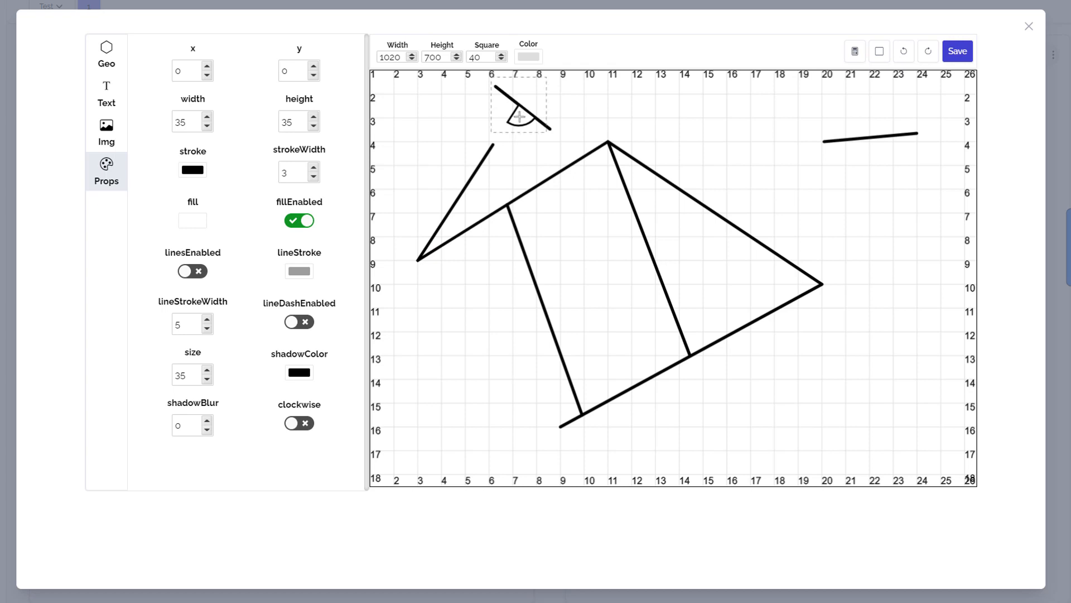
pyautogui.click(197, 271)
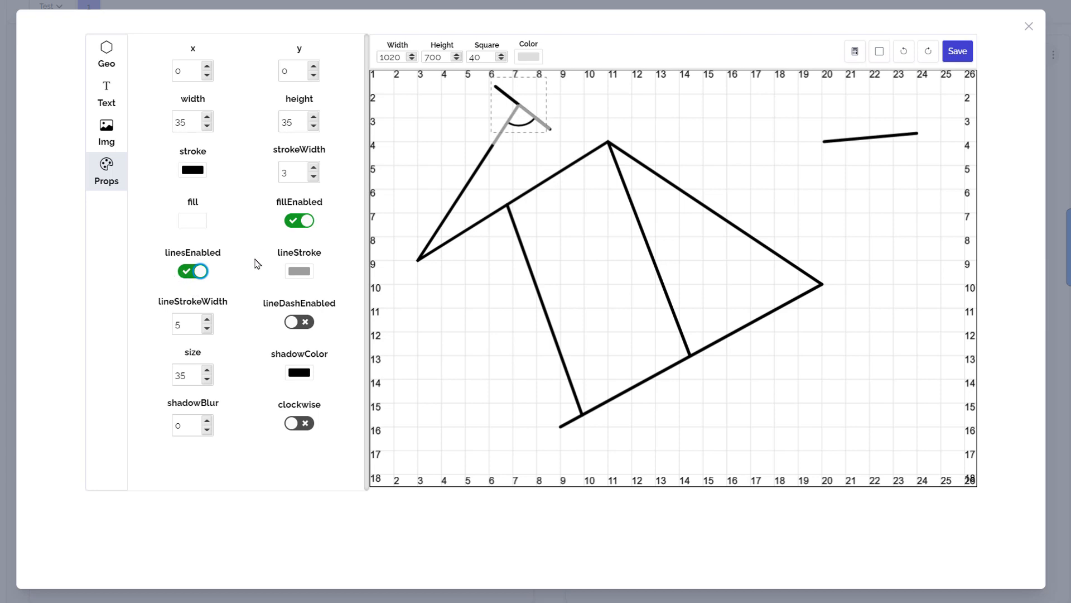
# Set the angle's line stroke colour to black (000000).
pyautogui.click(299, 271)
pyautogui.moveTo(306, 373); pyautogui.dragTo(282, 388)
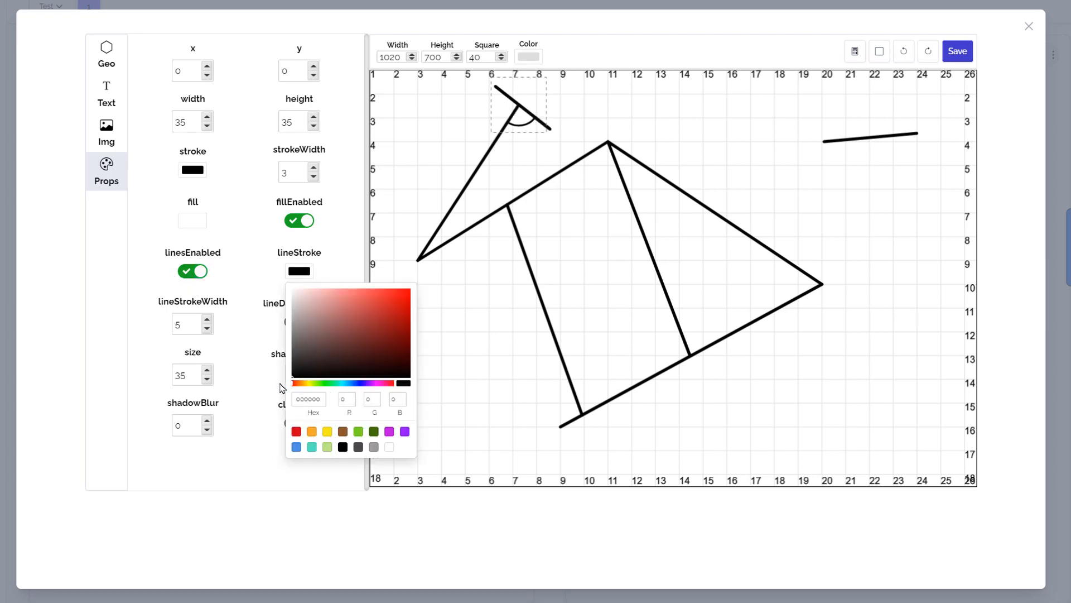
pyautogui.click(519, 123)
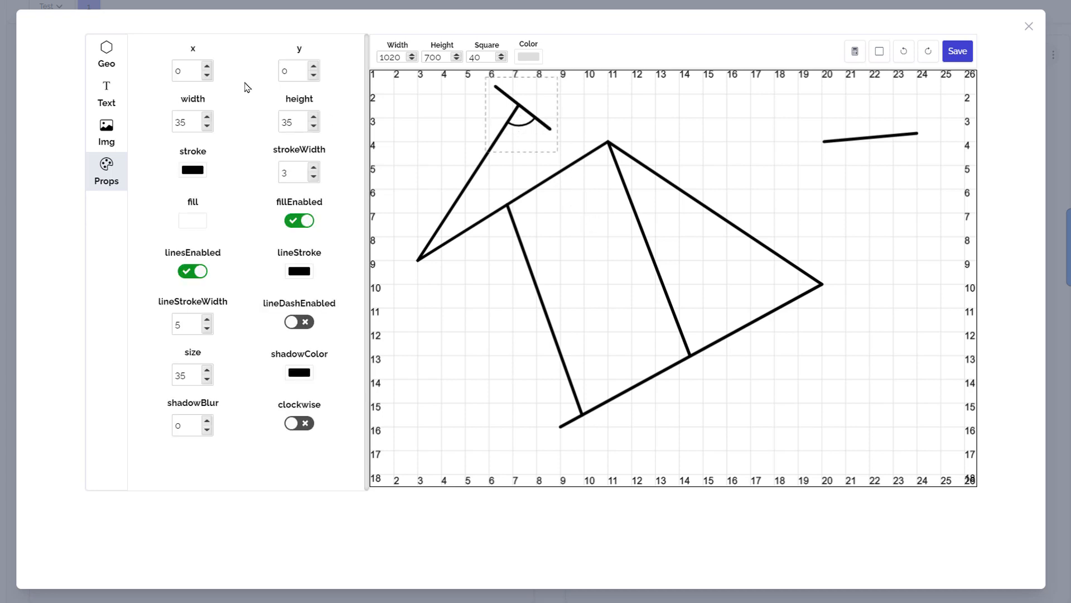
# Add another angle marker at the intersection near (7,7) with the Angle tool.
pyautogui.click(107, 54)
pyautogui.click(254, 76)
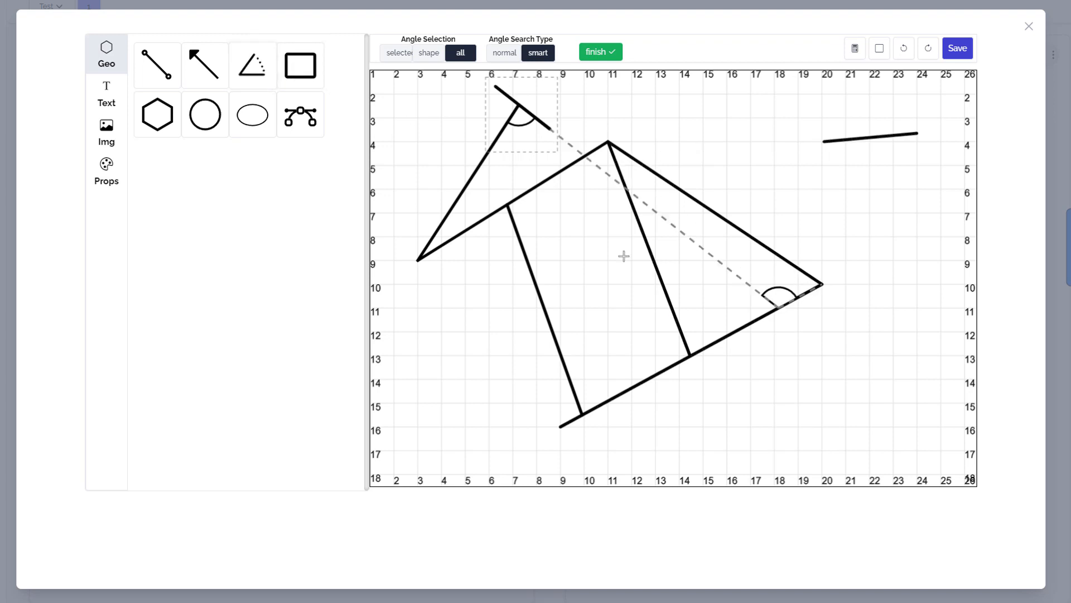
pyautogui.click(521, 60)
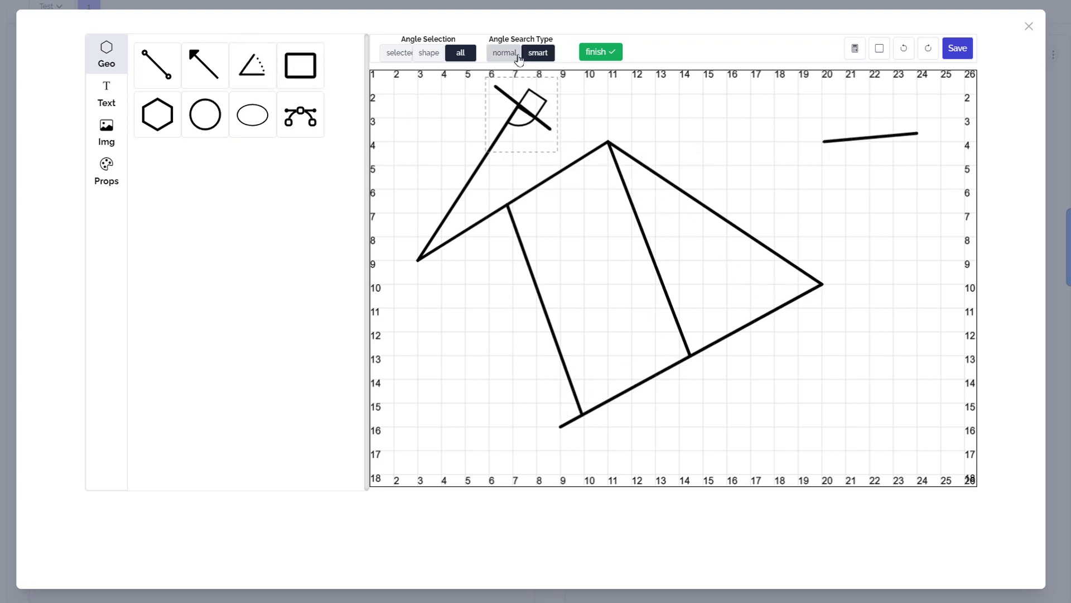
pyautogui.click(600, 52)
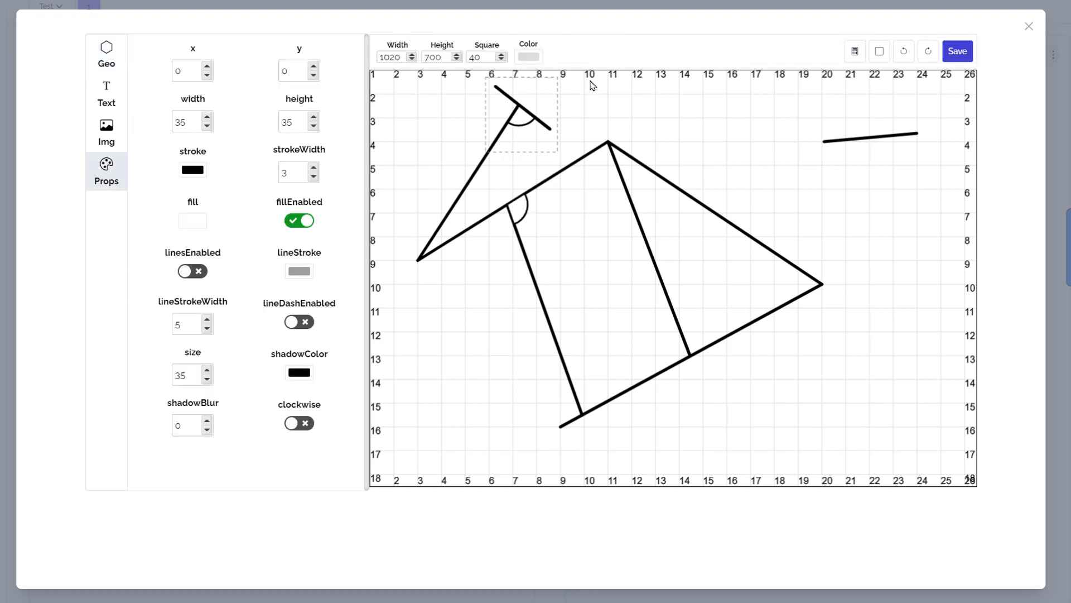
# Select all shapes on the canvas with a selection box and delete them.
pyautogui.click(697, 130)
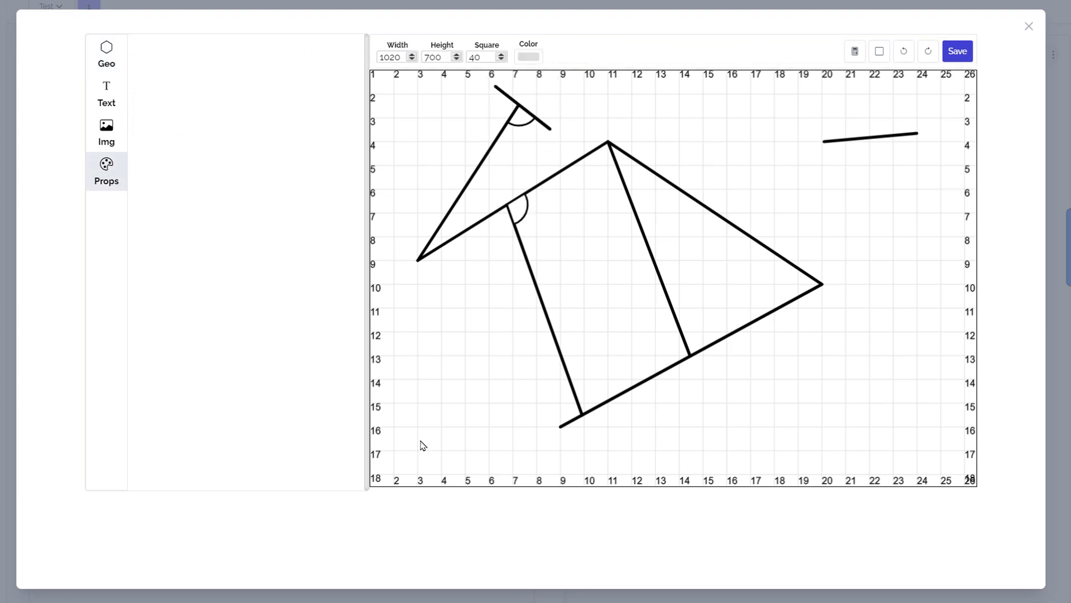
pyautogui.moveTo(395, 445)
pyautogui.mouseDown()
pyautogui.moveTo(638, 212)
pyautogui.moveTo(825, 138)
pyautogui.moveTo(932, 115)
pyautogui.mouseUp()
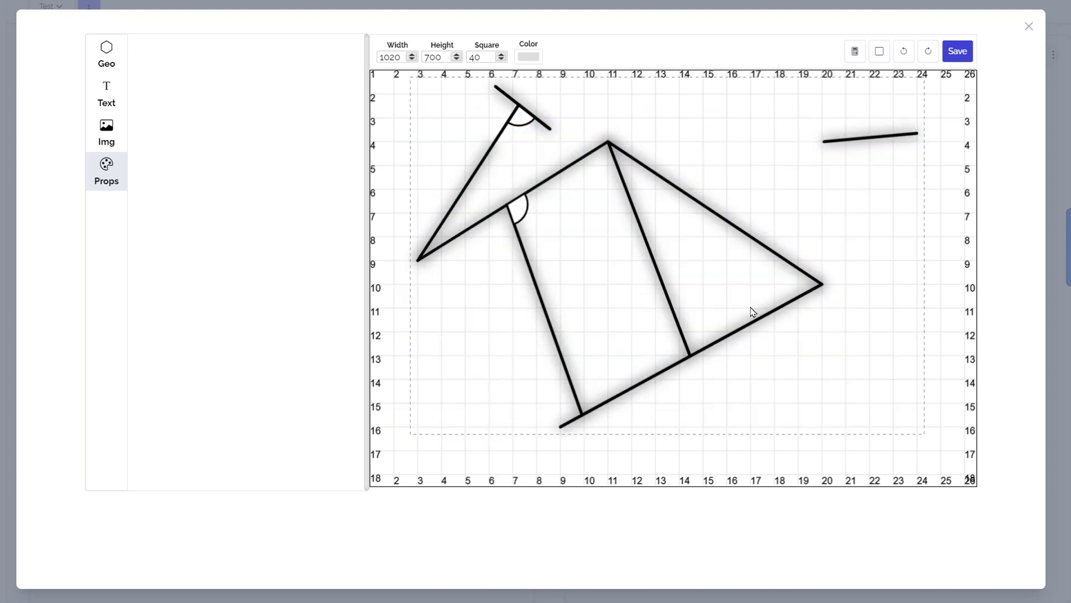
pyautogui.press('Delete')
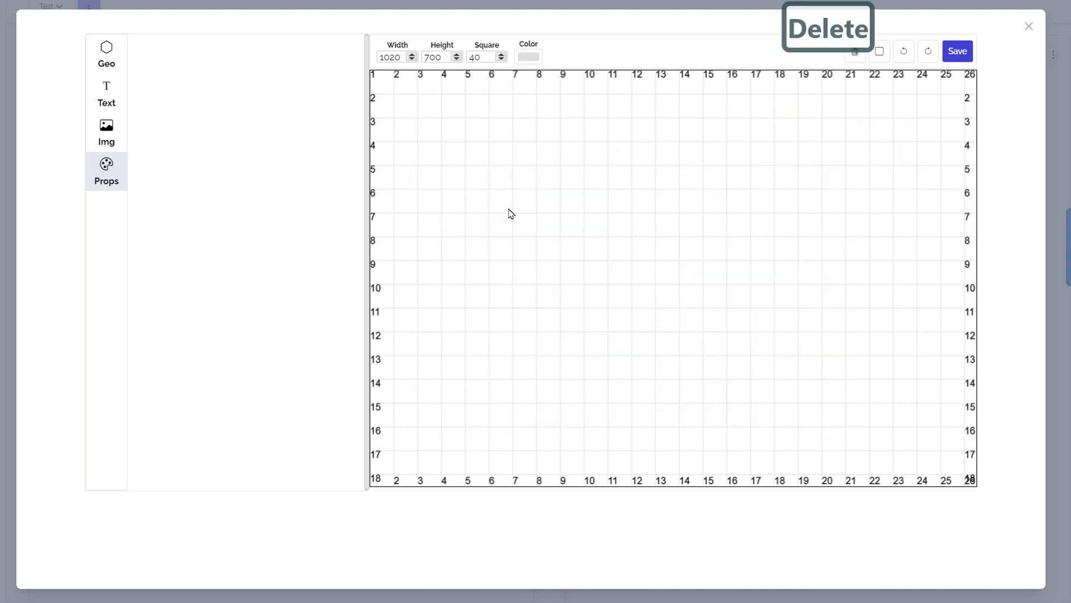
# Insert a regular polygon with 6 sides.
pyautogui.click(103, 53)
pyautogui.click(157, 115)
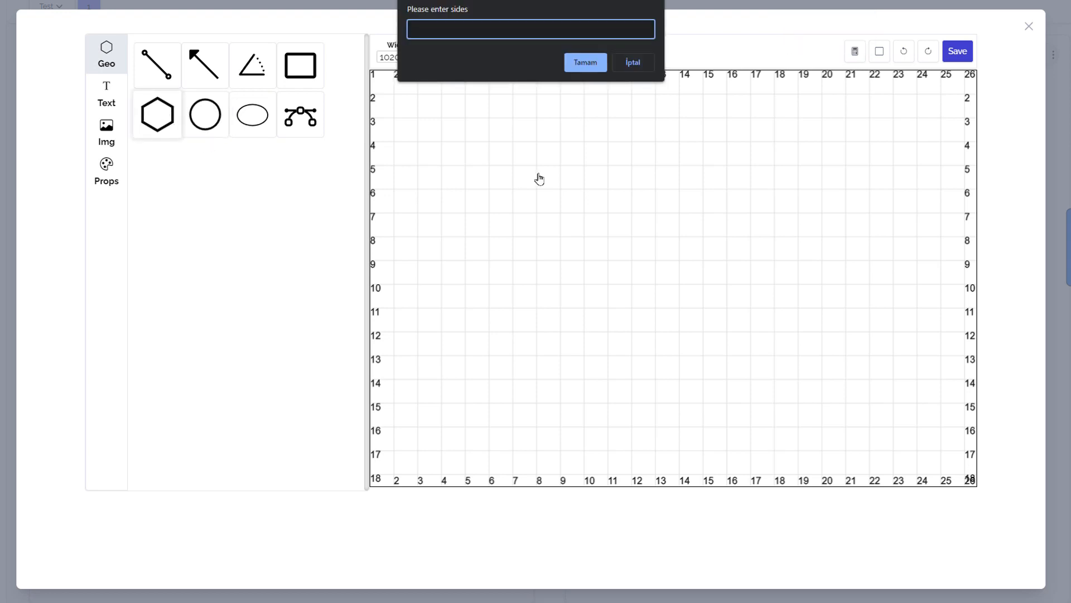
pyautogui.write('6')
pyautogui.press('Return')
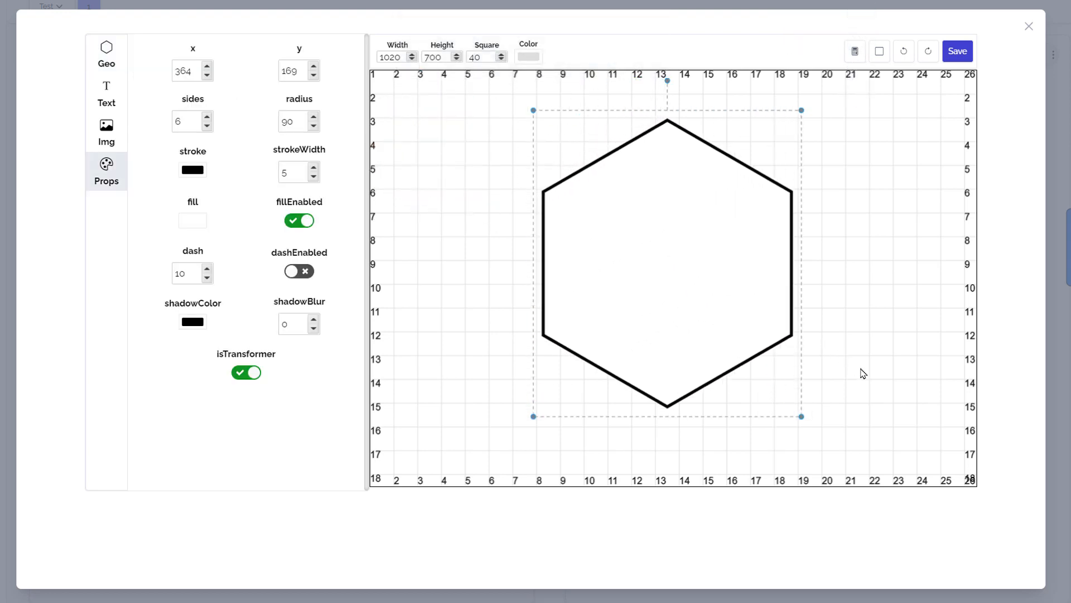
# Draw two crossing lines to the left of the hexagon, from about (3,11) to (6,4.5) and (2,5.5) to (6,11).
pyautogui.click(106, 56)
pyautogui.click(251, 79)
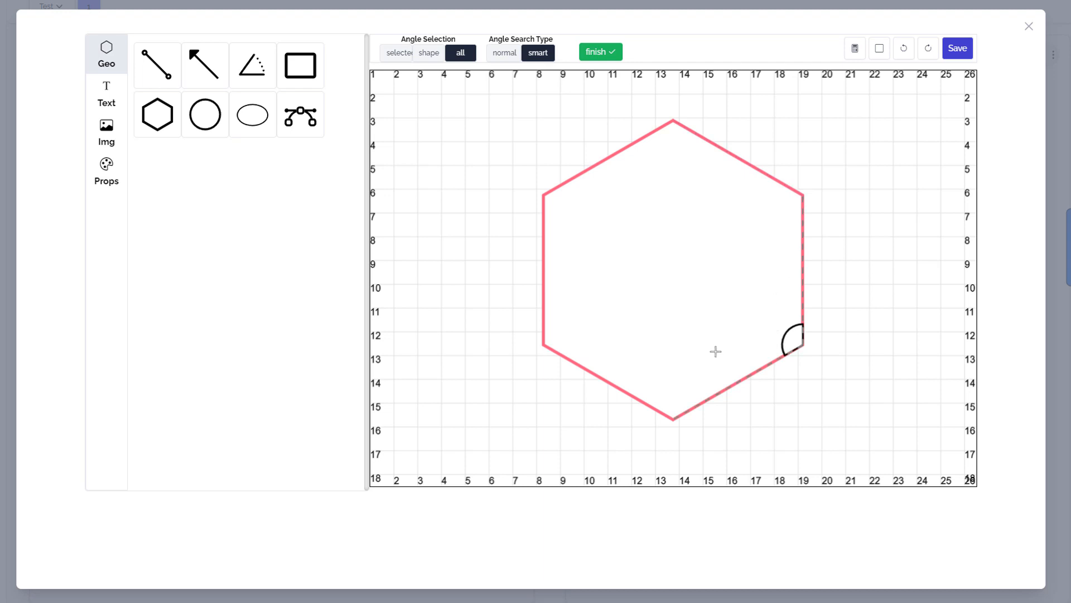
pyautogui.click(164, 74)
pyautogui.click(417, 315)
pyautogui.click(490, 153)
pyautogui.click(392, 178)
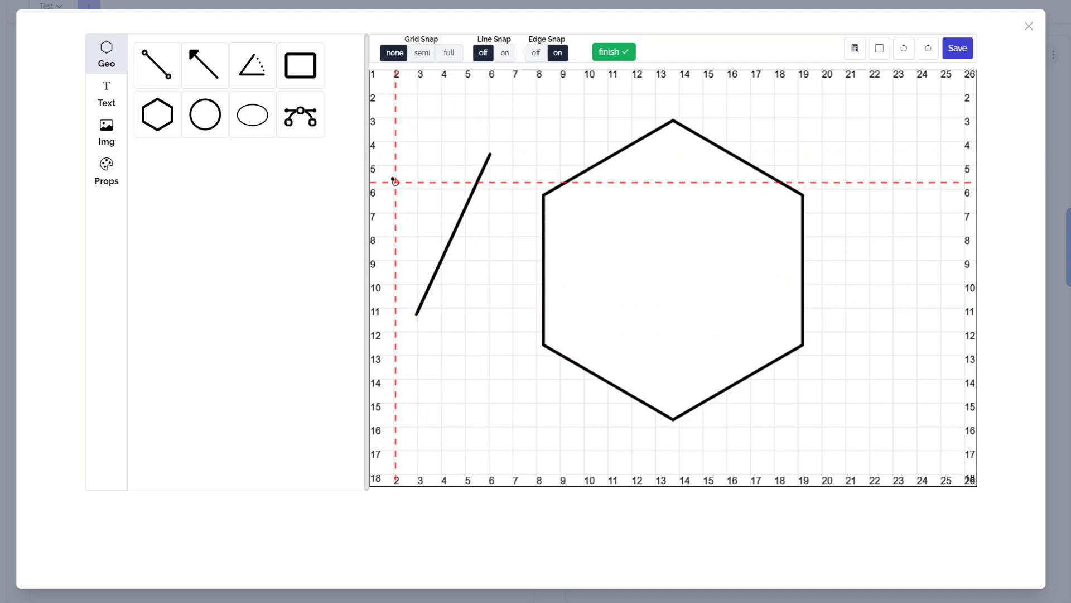
pyautogui.click(489, 301)
pyautogui.click(614, 51)
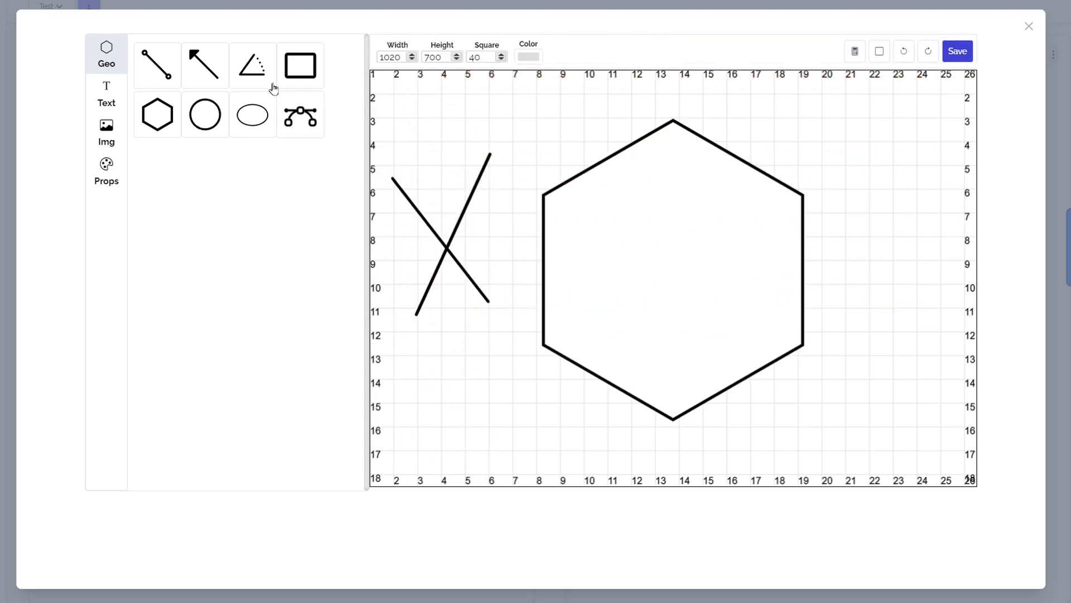
# With the Angle tool set to normal search, add an angle marker at the hexagon's top vertex.
pyautogui.click(252, 65)
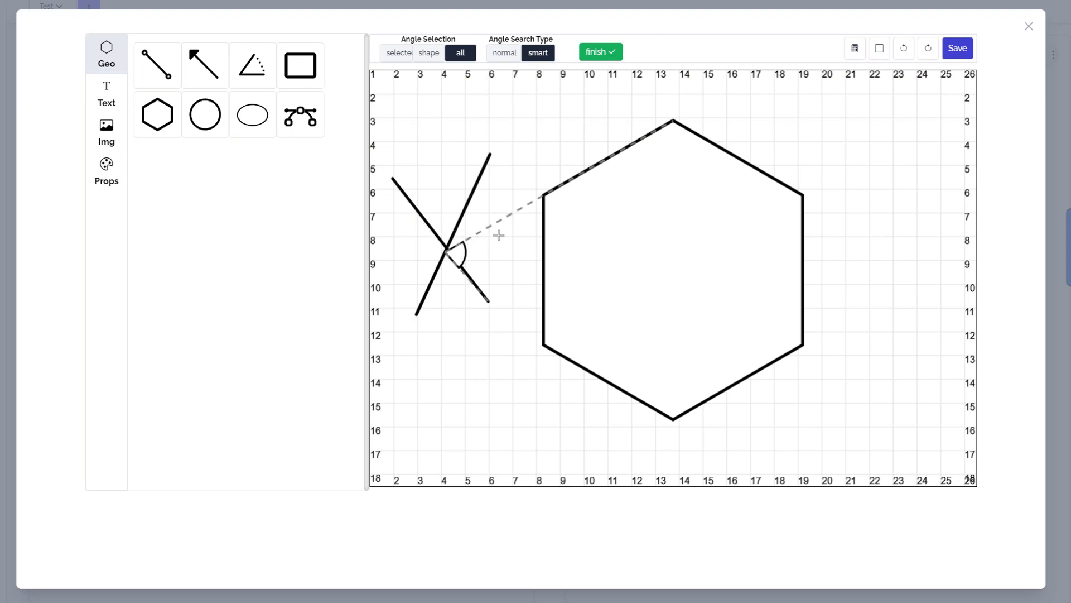
pyautogui.click(509, 53)
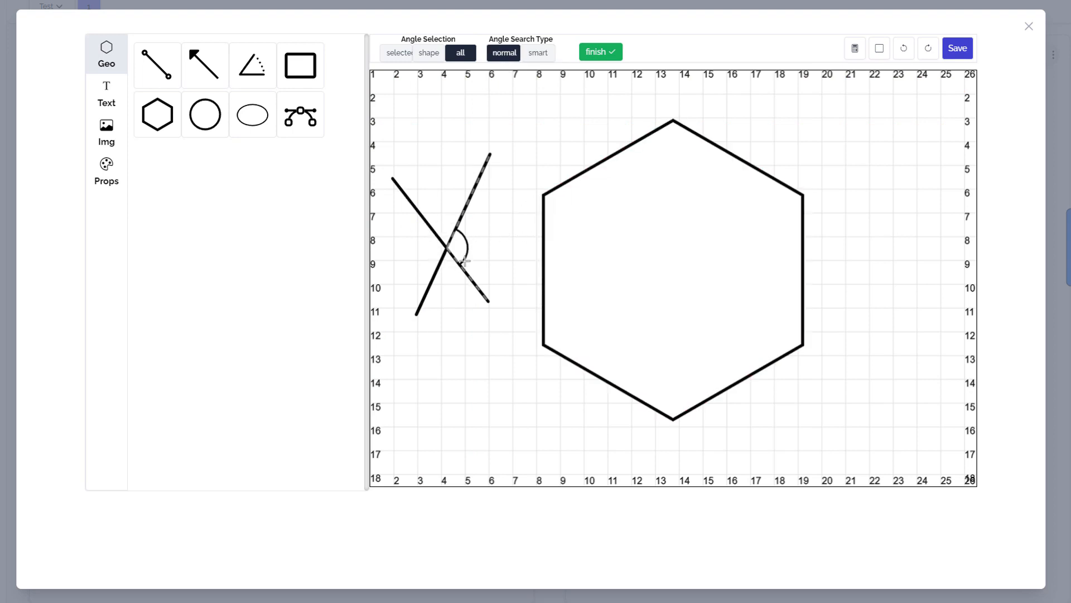
pyautogui.click(555, 332)
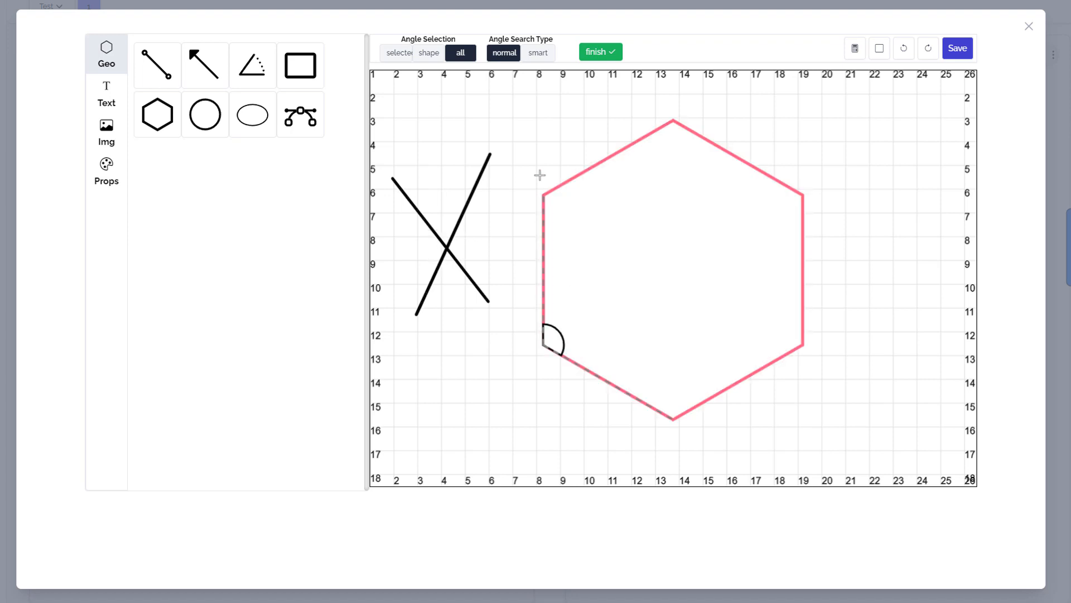
pyautogui.click(429, 53)
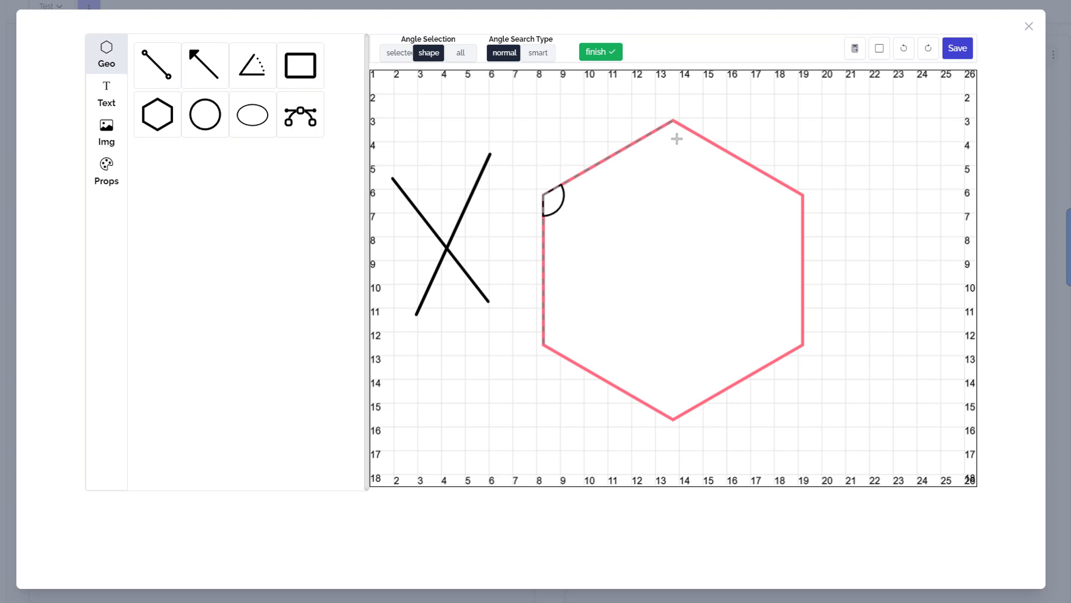
pyautogui.click(635, 208)
pyautogui.click(461, 53)
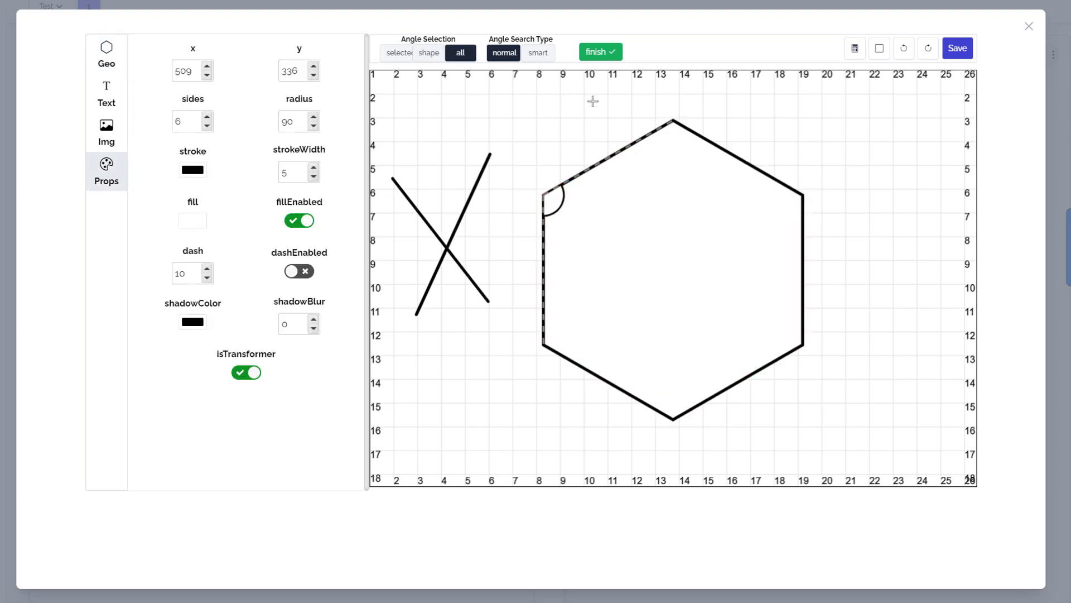
pyautogui.click(674, 134)
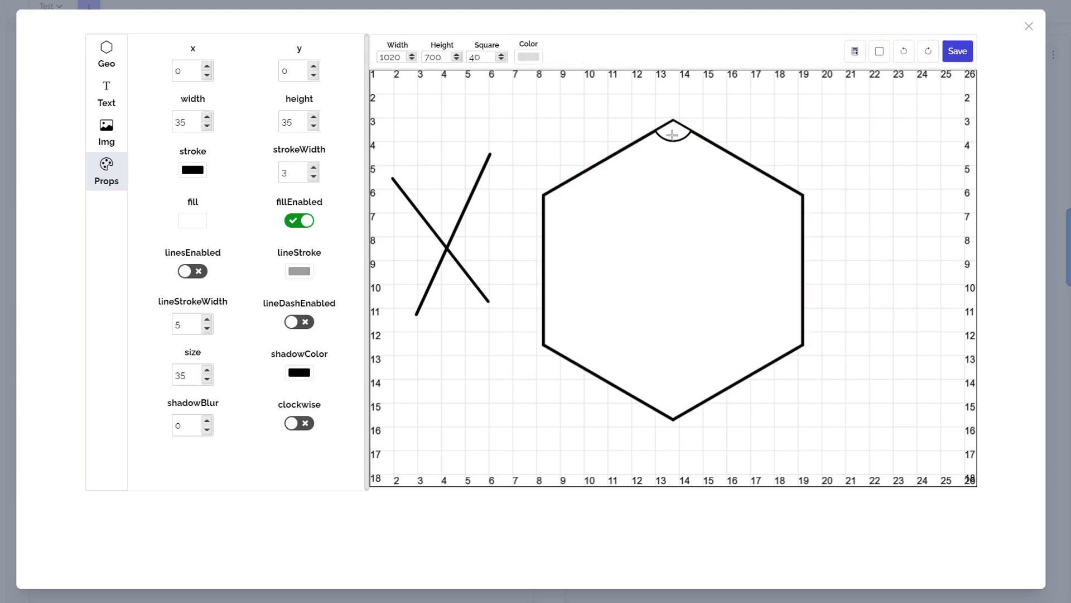
# Box-select the crossing lines, hexagon and angle markers and delete them all.
pyautogui.click(104, 63)
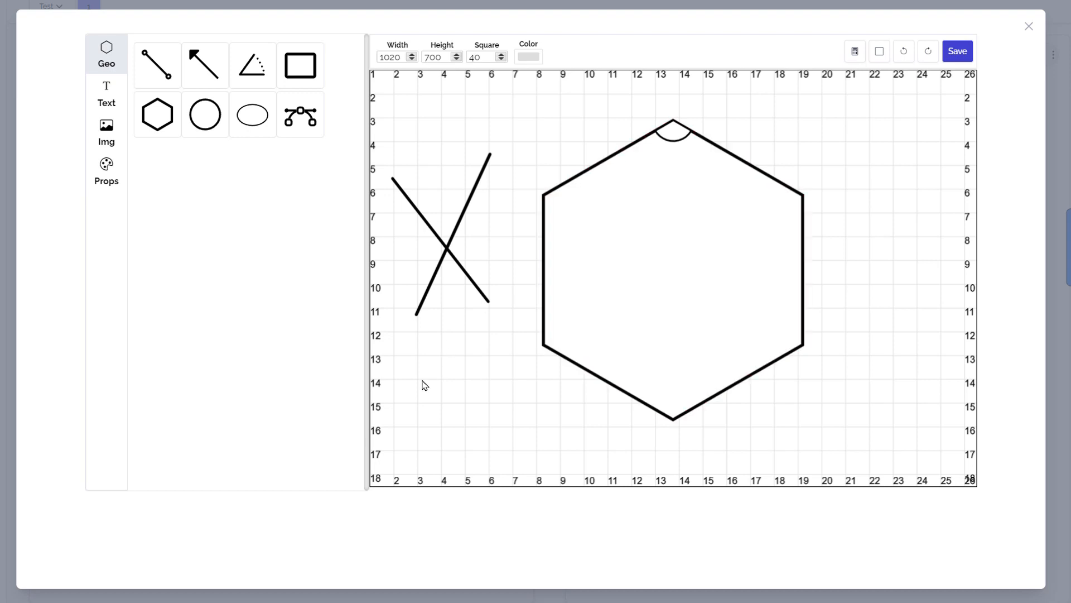
pyautogui.moveTo(403, 423); pyautogui.dragTo(852, 145)
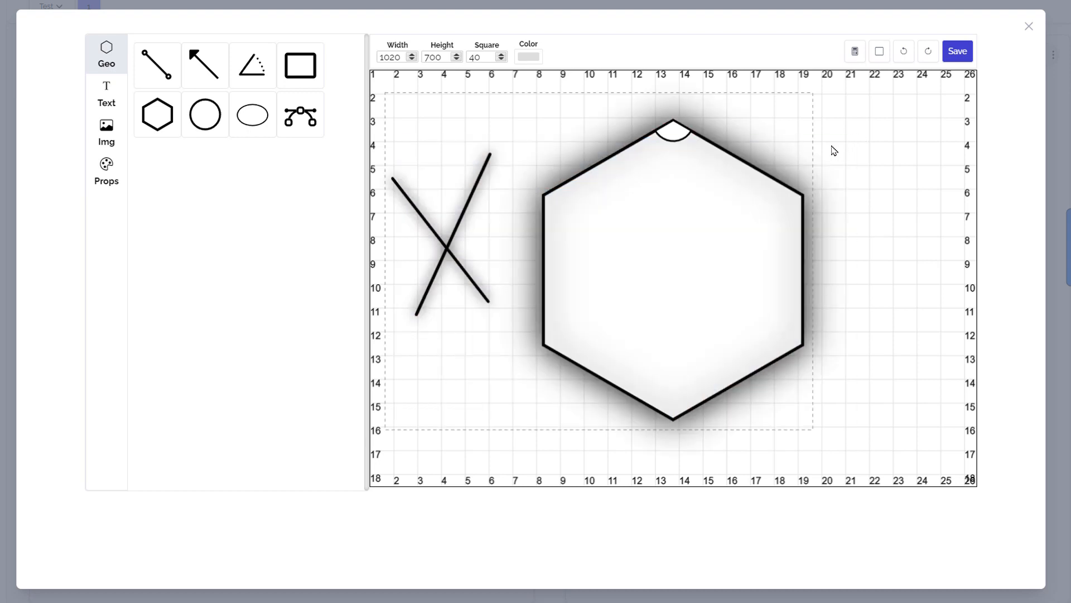
pyautogui.press('Delete')
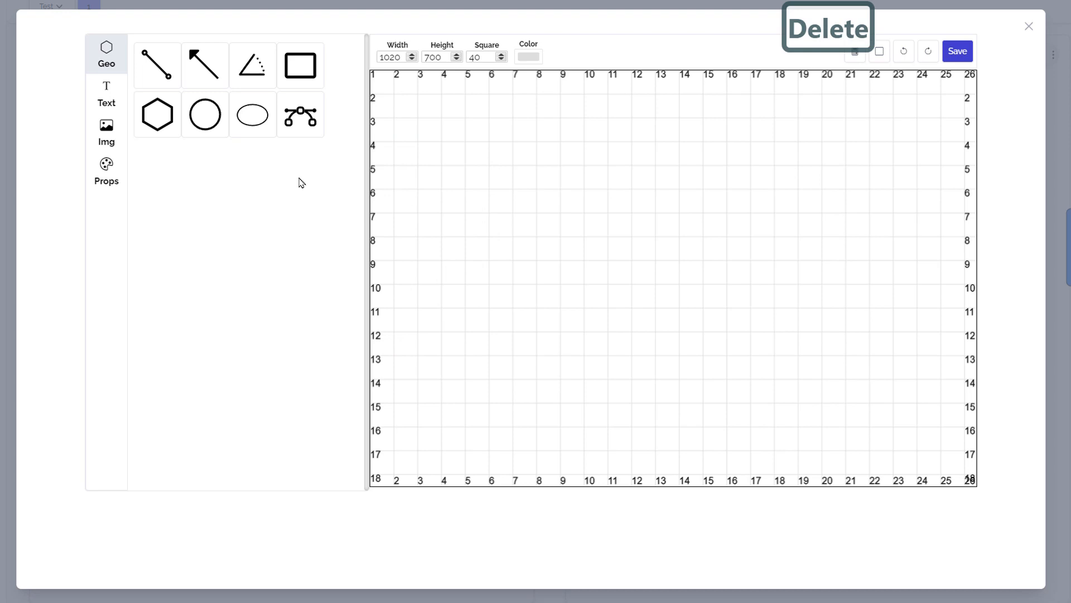
# Draw a Bézier curve with the curve tool from about (12,3) down to about (5.5,15).
pyautogui.click(300, 133)
pyautogui.moveTo(593, 198); pyautogui.dragTo(725, 162)
pyautogui.moveTo(693, 242); pyautogui.dragTo(480, 406)
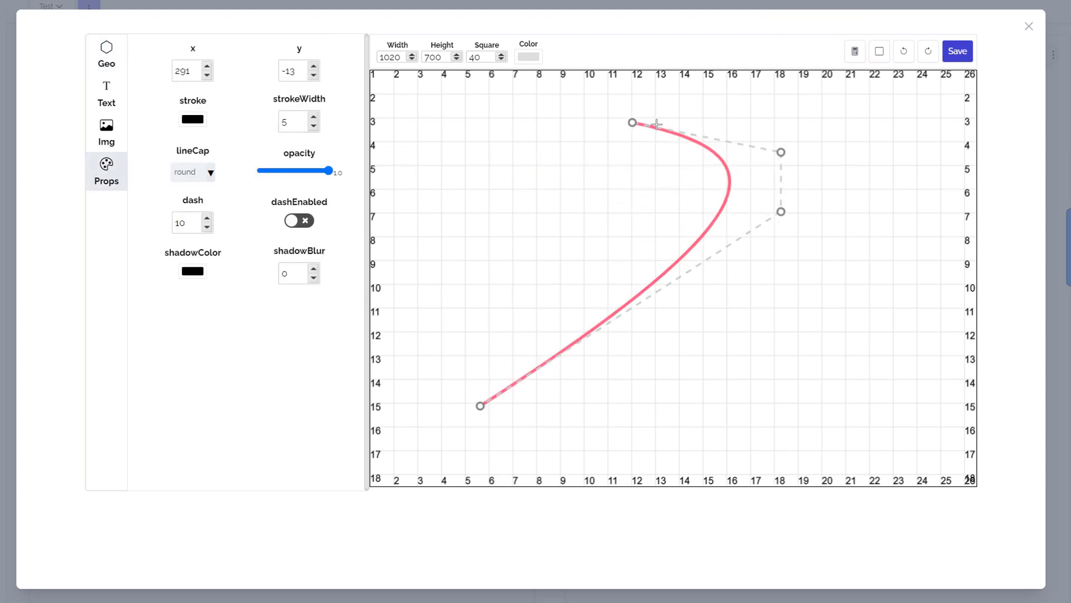
# Reshape the curve by moving its end and control points into an S-curve from about (10,2.5) to (19.5,16).
pyautogui.moveTo(632, 123); pyautogui.dragTo(473, 128)
pyautogui.moveTo(780, 213); pyautogui.dragTo(406, 280)
pyautogui.moveTo(781, 152); pyautogui.dragTo(838, 208)
pyautogui.moveTo(483, 405); pyautogui.dragTo(816, 435)
pyautogui.moveTo(473, 128); pyautogui.dragTo(584, 113)
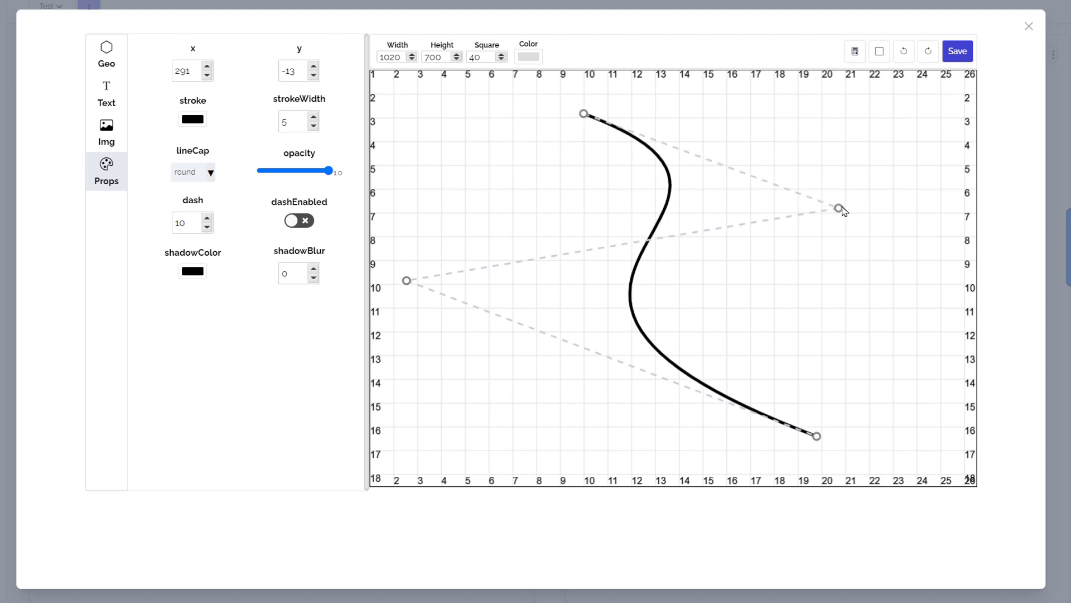
pyautogui.moveTo(839, 207); pyautogui.dragTo(845, 187)
pyautogui.moveTo(406, 280); pyautogui.dragTo(505, 283)
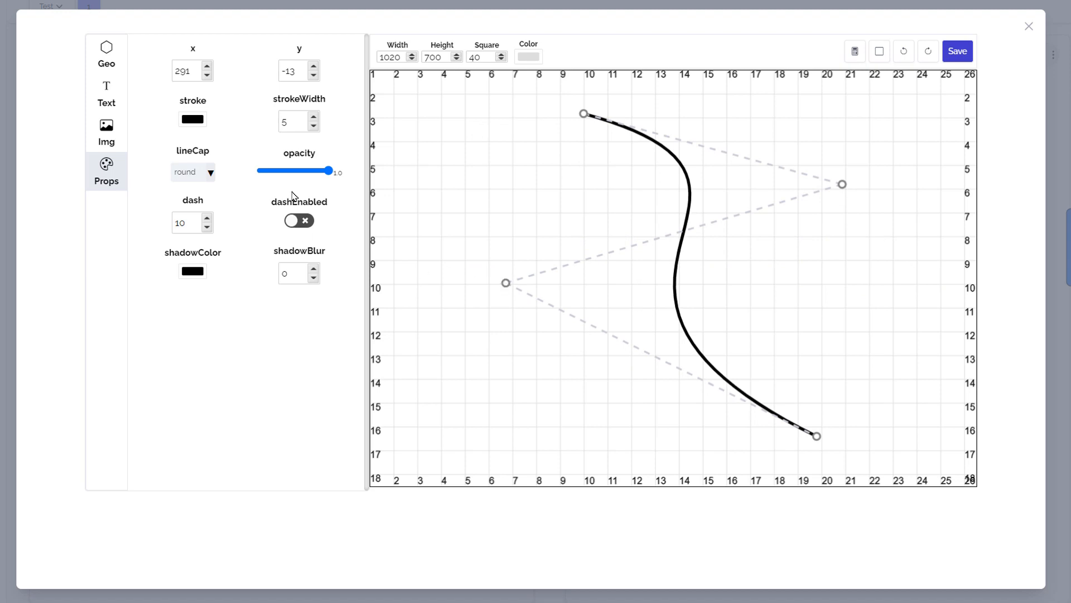
# Set the curve's stroke colour to red.
pyautogui.moveTo(334, 174)
pyautogui.mouseDown()
pyautogui.moveTo(296, 174)
pyautogui.moveTo(335, 174)
pyautogui.mouseUp()
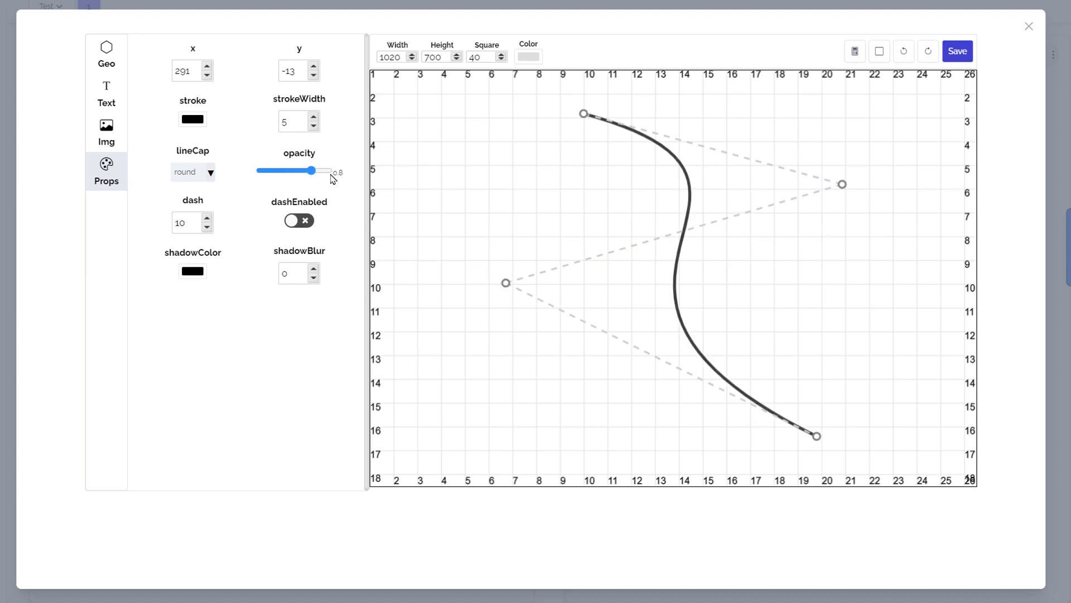
pyautogui.click(192, 119)
pyautogui.click(275, 147)
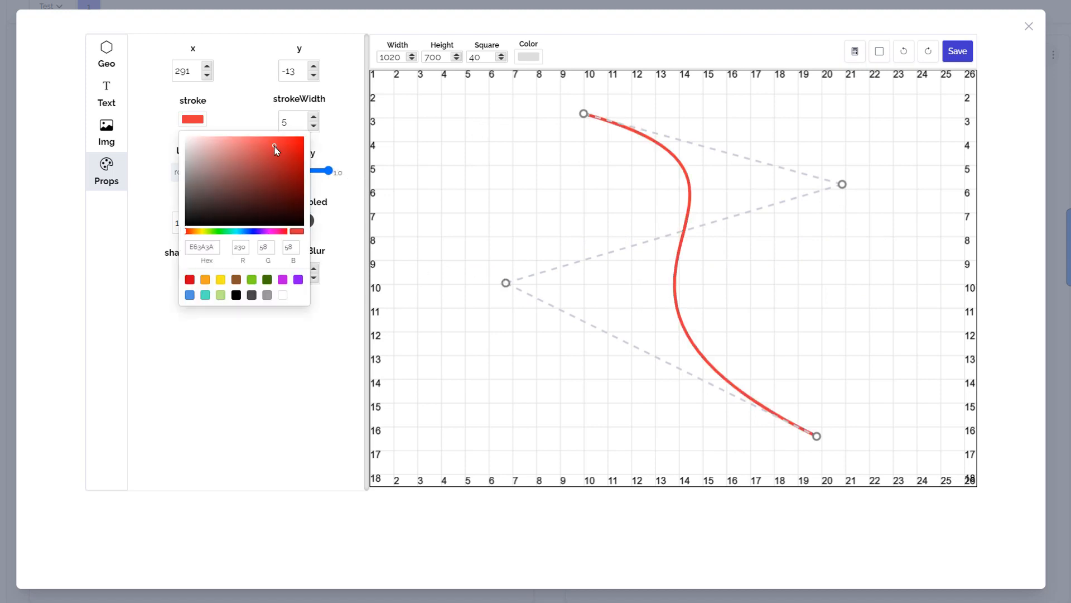
pyautogui.click(241, 105)
# Enable dashes on the curve and set the dash length to 17.
pyautogui.click(299, 220)
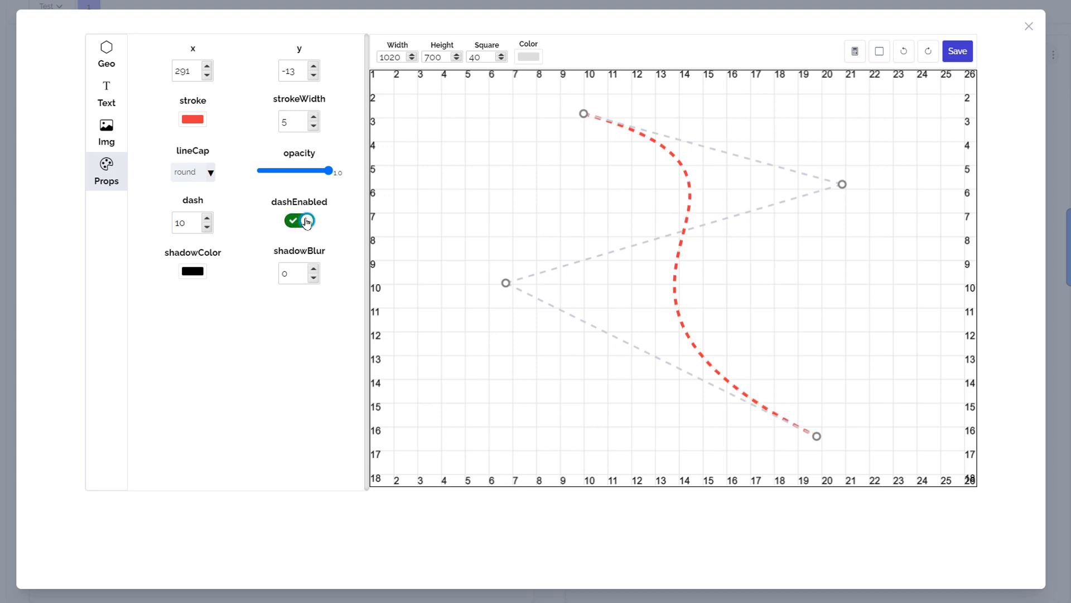
pyautogui.click(207, 220)
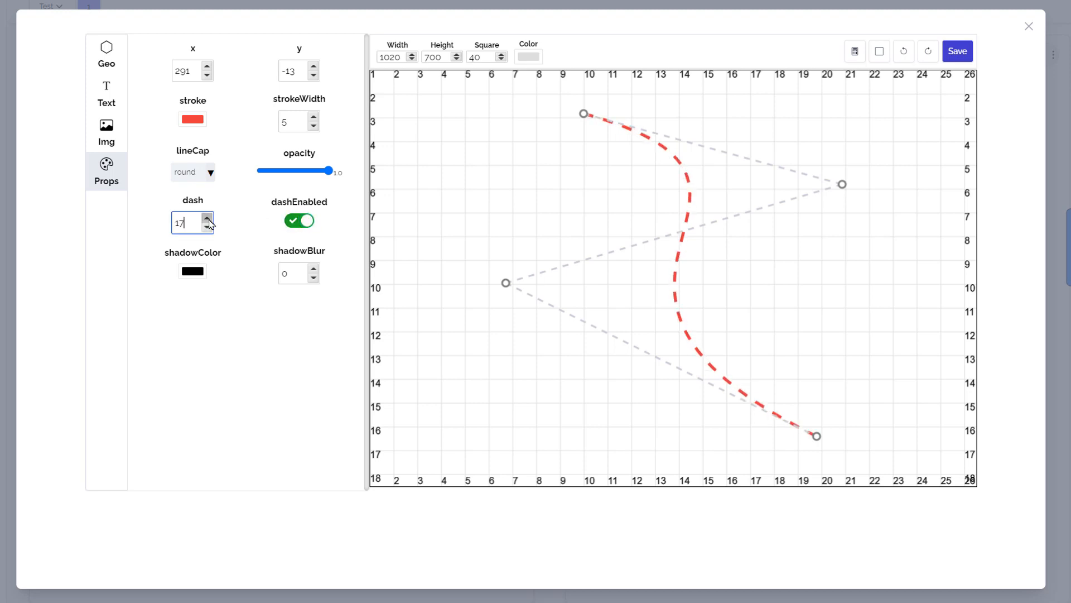
pyautogui.click(411, 300)
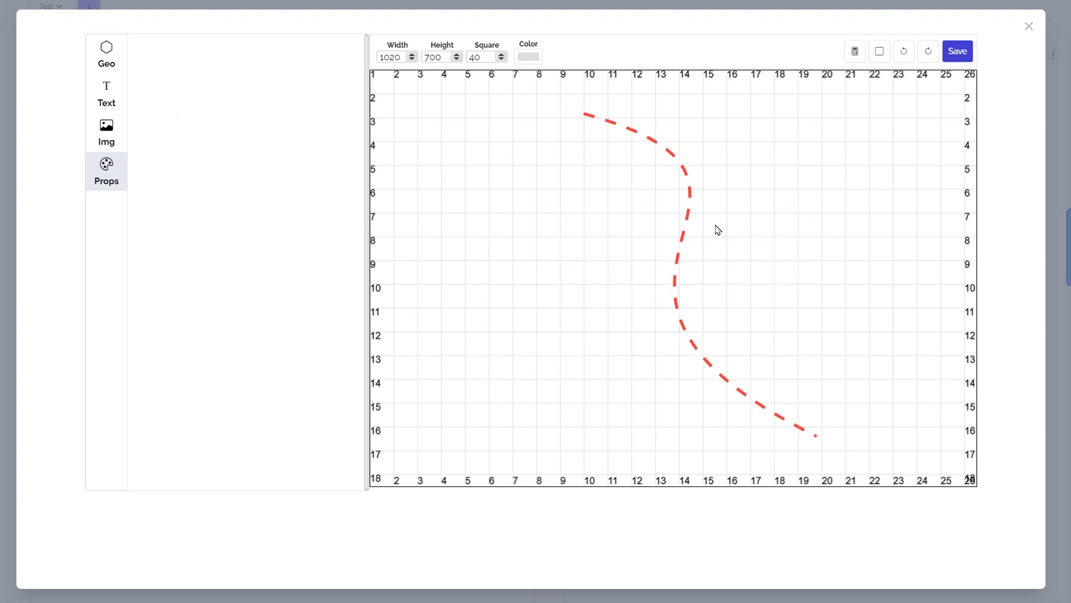
# Select the dashed red curve and delete it.
pyautogui.moveTo(691, 197); pyautogui.dragTo(612, 190)
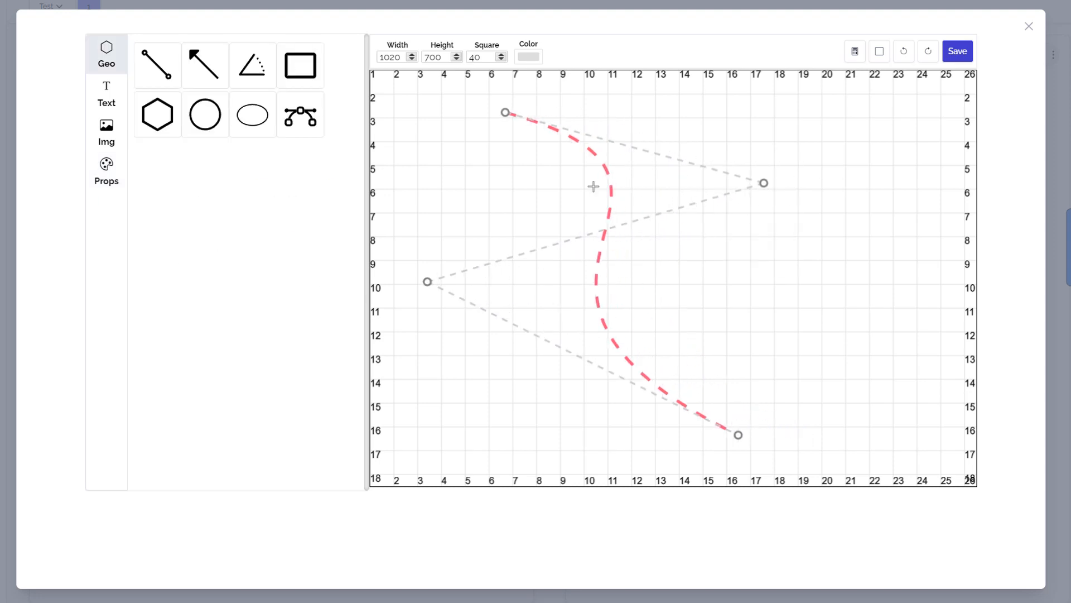
pyautogui.press('Delete')
# Add a text element reading Hello and enlarge its box to about 483 by 210.
pyautogui.click(124, 101)
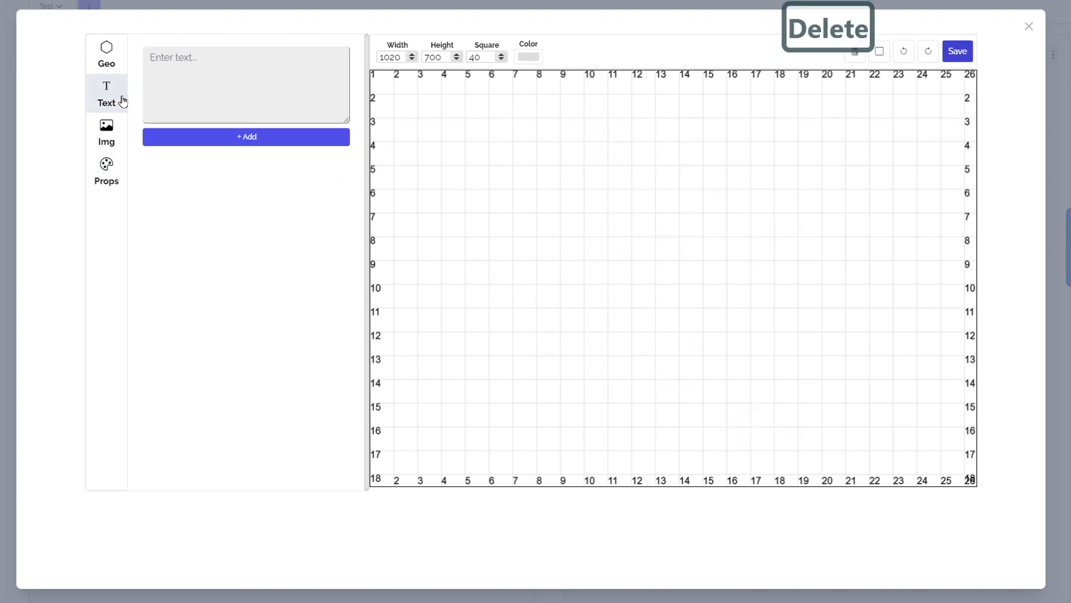
pyautogui.click(209, 77)
pyautogui.write('lo')
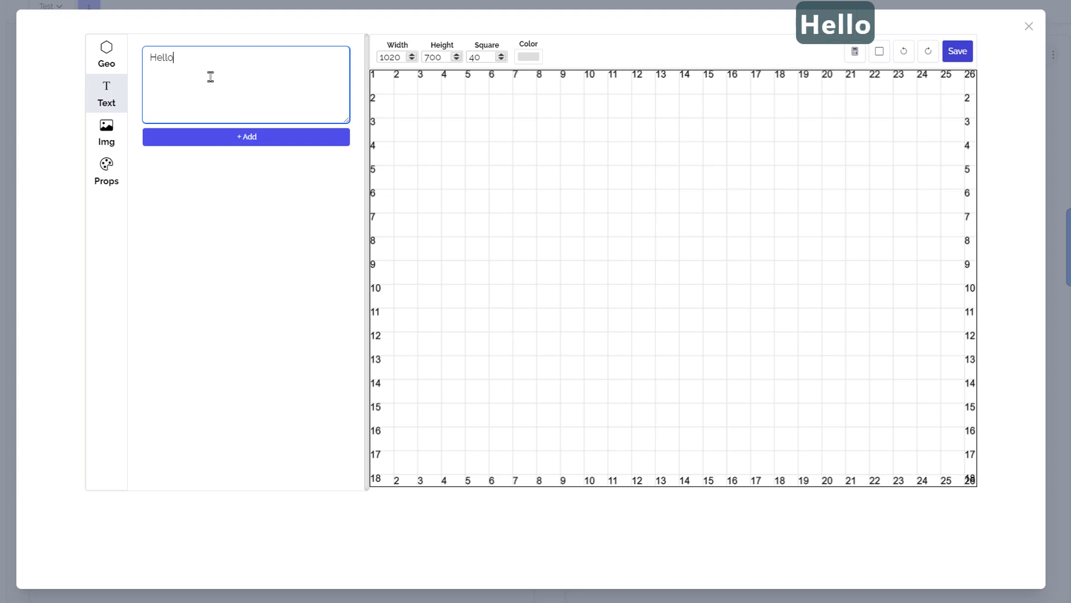
pyautogui.click(251, 137)
pyautogui.moveTo(459, 127); pyautogui.dragTo(545, 164)
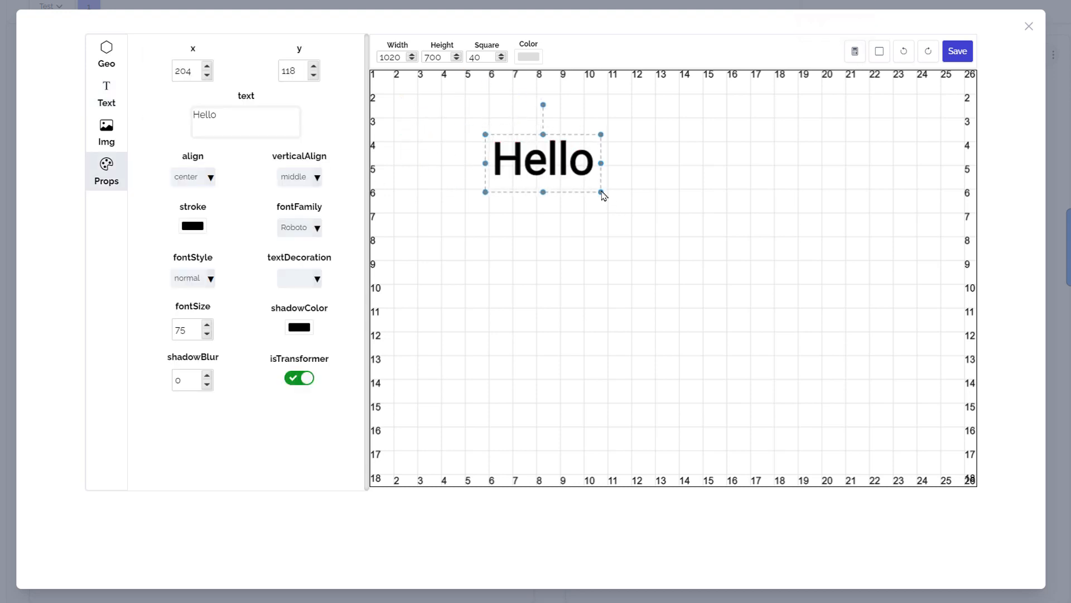
pyautogui.moveTo(600, 190); pyautogui.dragTo(787, 273)
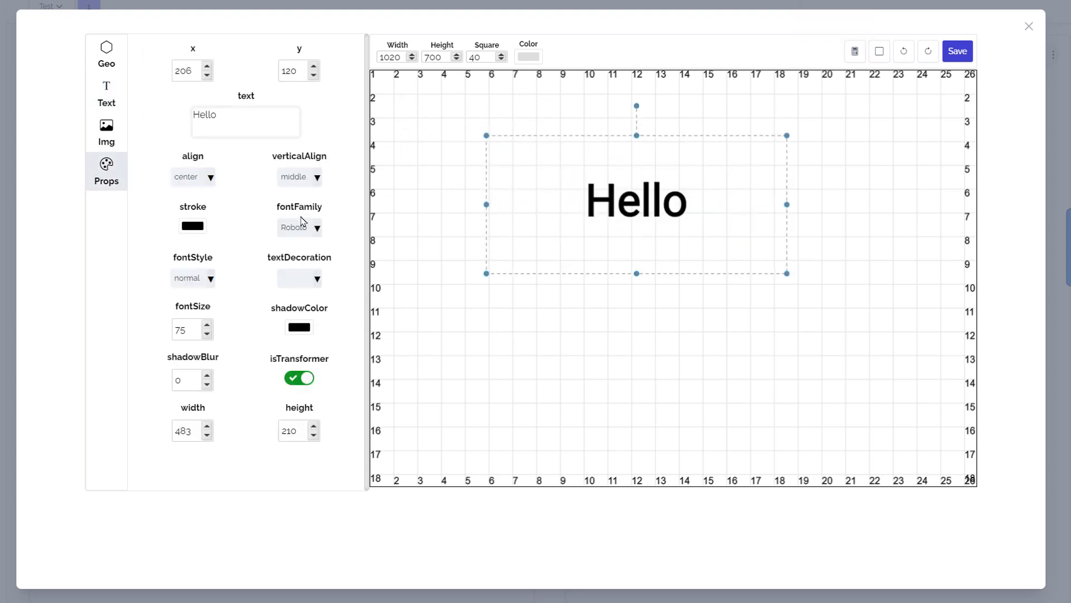
# Set the text's stroke colour to red and its font family to Times New Roman.
pyautogui.click(197, 231)
pyautogui.click(279, 254)
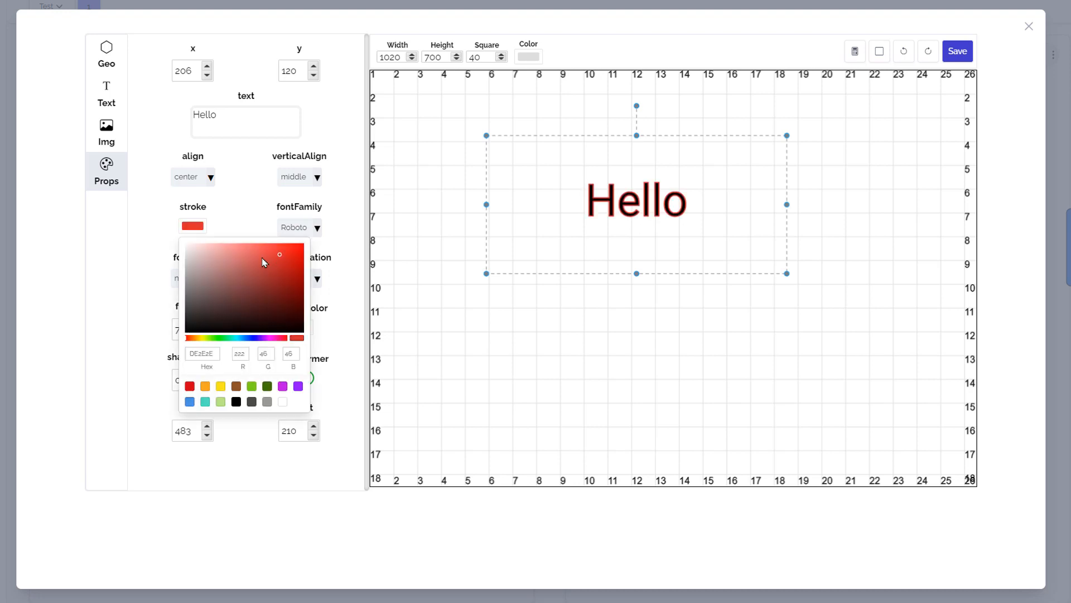
pyautogui.click(242, 212)
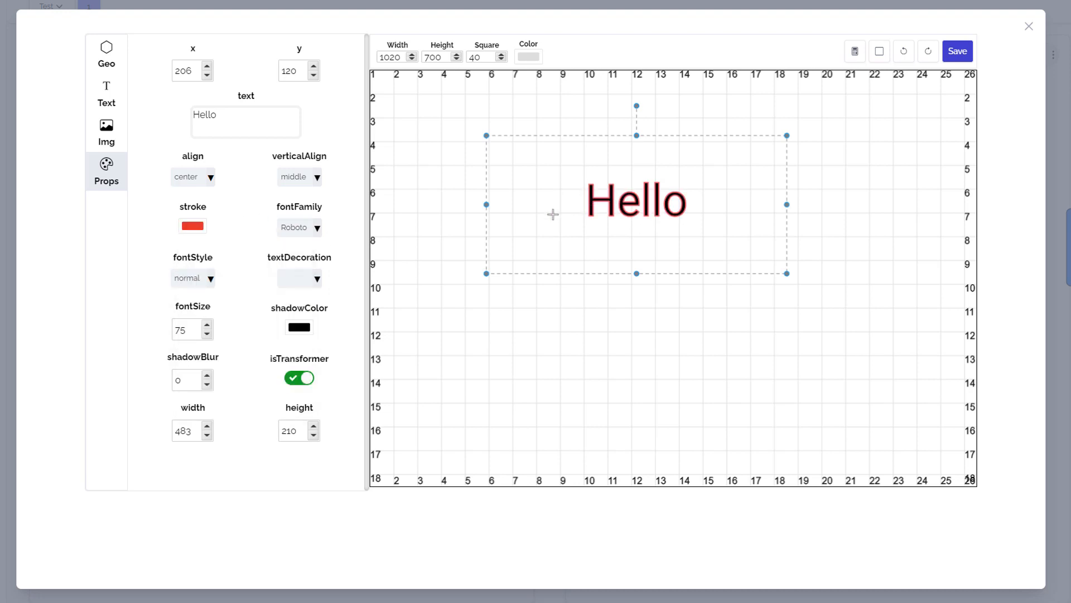
pyautogui.click(299, 327)
pyautogui.click(253, 304)
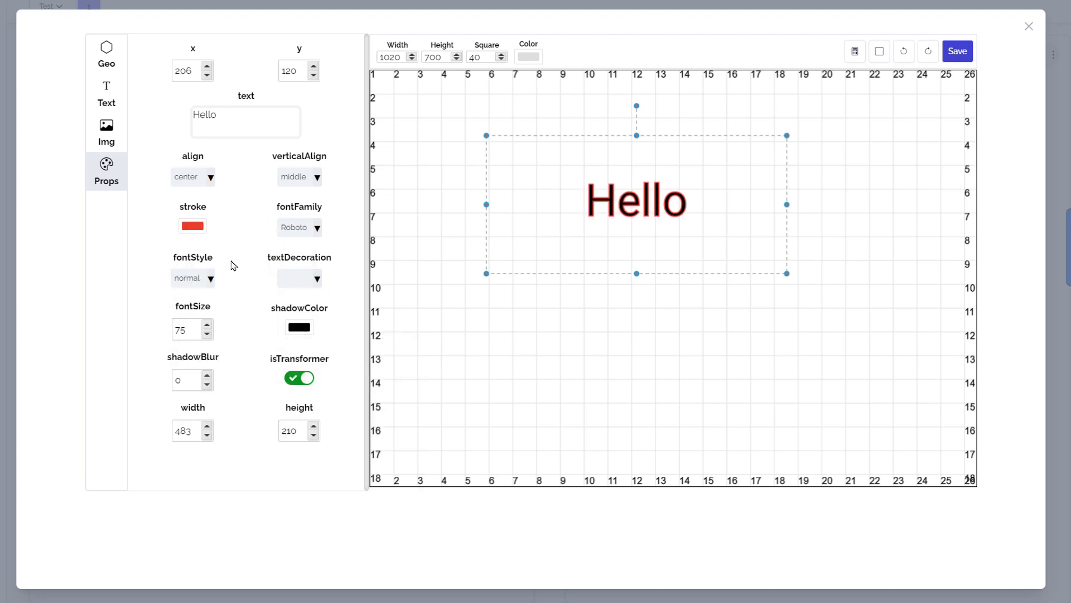
pyautogui.click(308, 233)
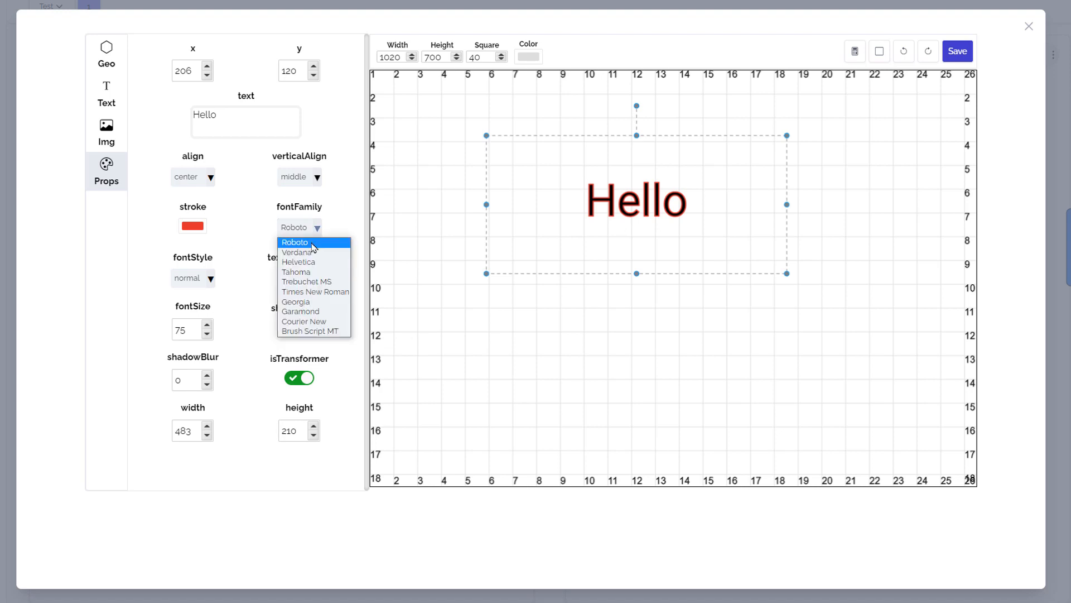
pyautogui.click(310, 252)
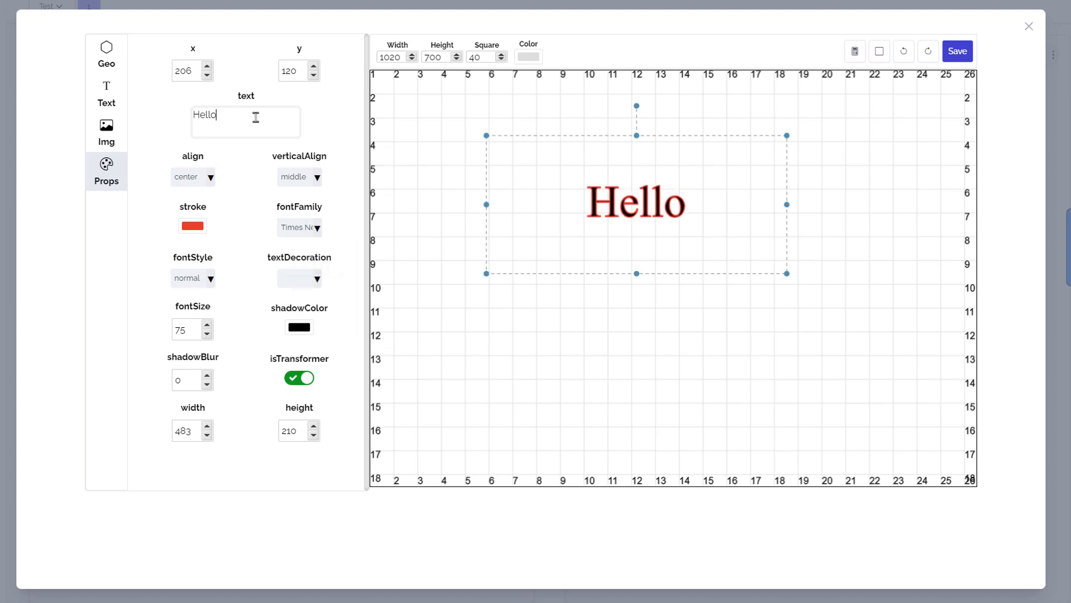
# Change the text content to Hello world!
pyautogui.moveTo(255, 117); pyautogui.dragTo(105, 120)
pyautogui.click(257, 118)
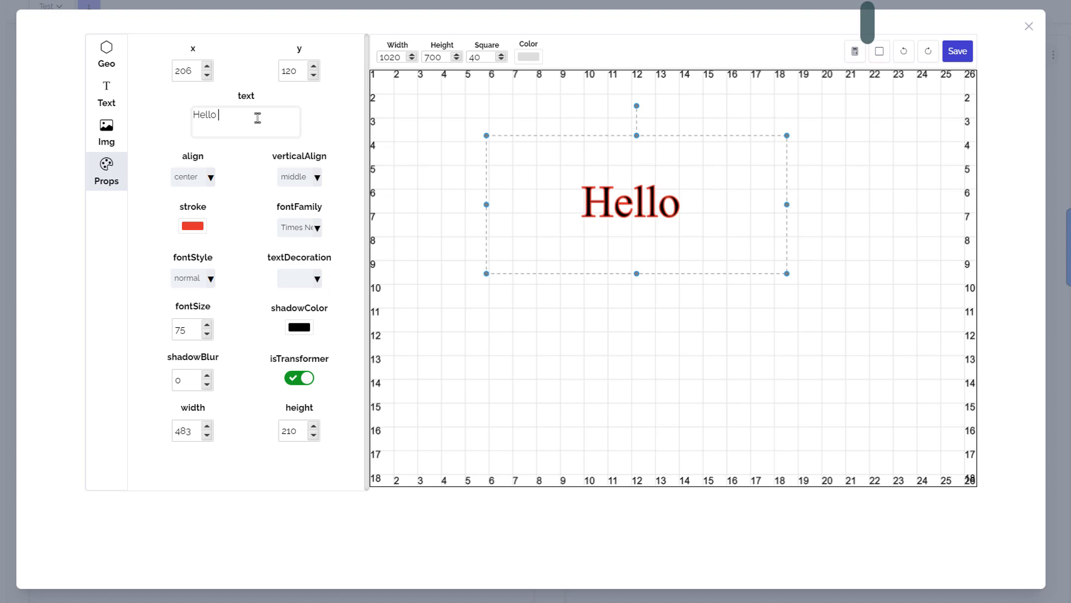
pyautogui.write('world!')
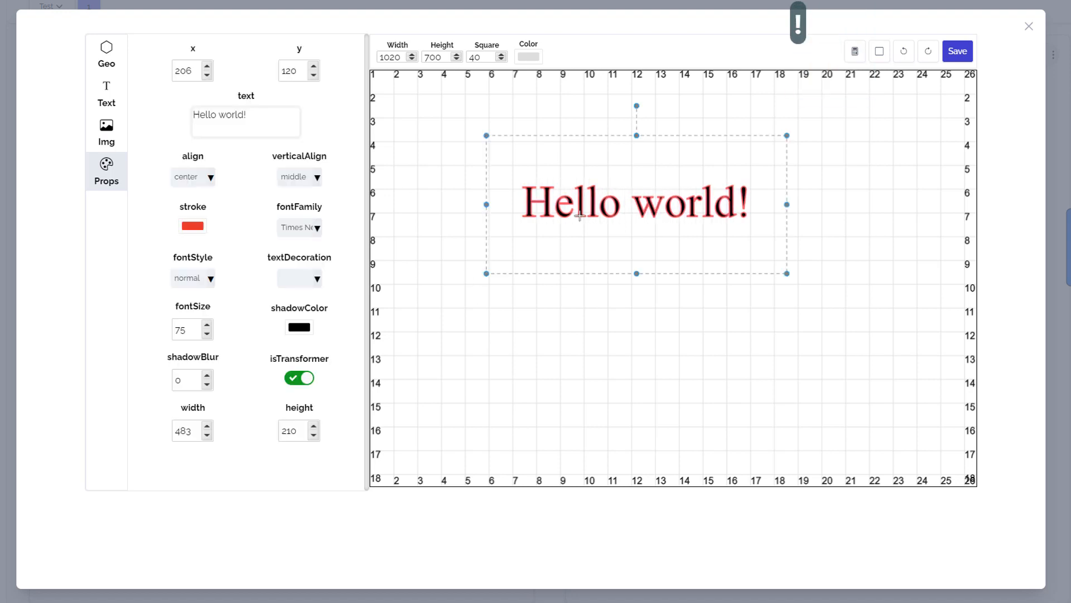
# Move the text up slightly and drag out a duplicate of it below.
pyautogui.moveTo(604, 210); pyautogui.dragTo(573, 192)
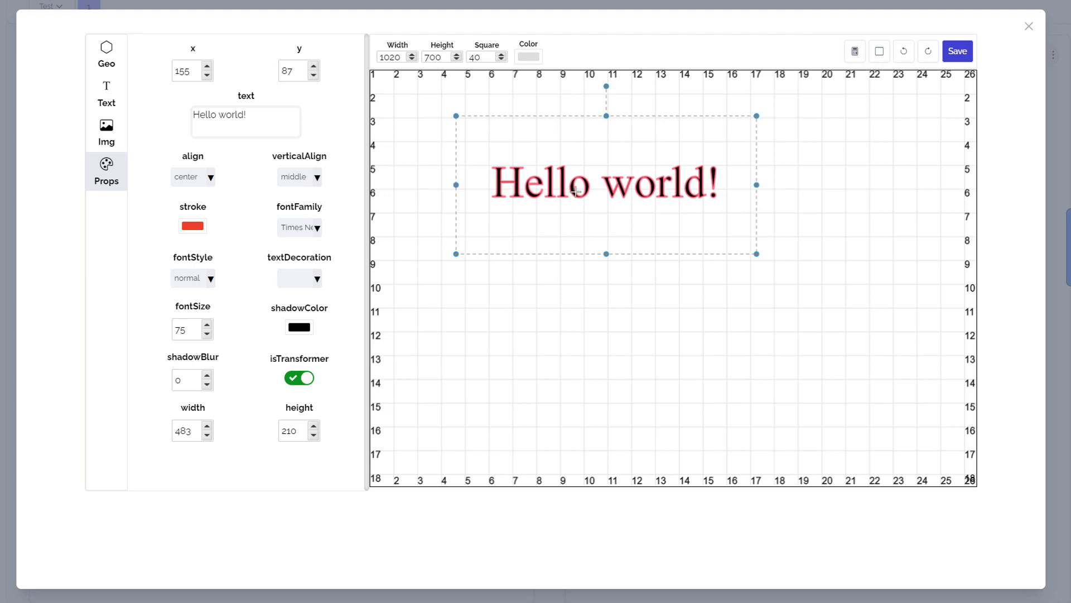
pyautogui.press('ctrl')
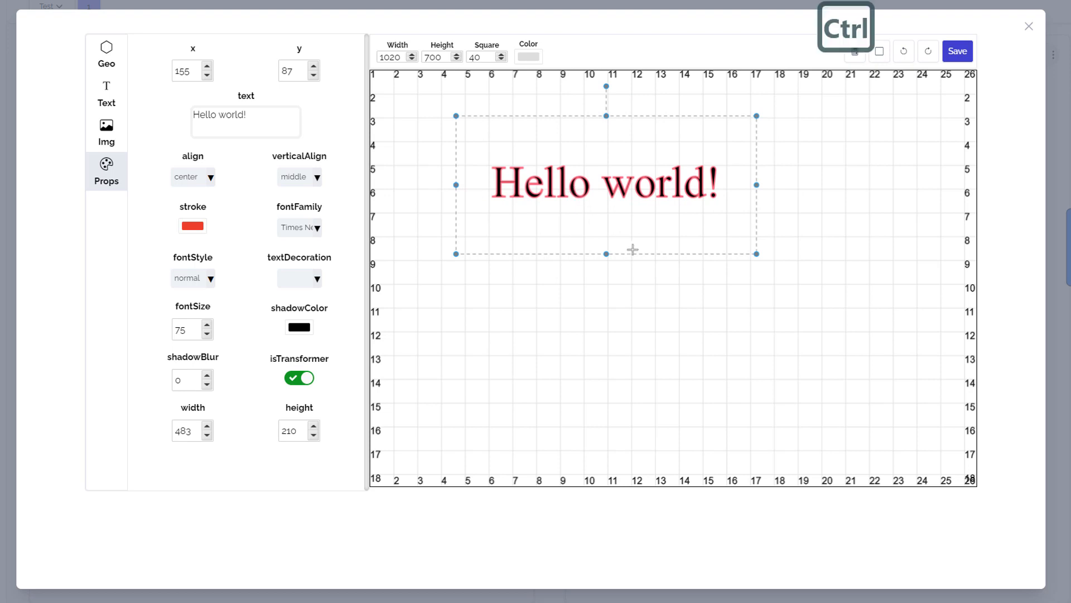
pyautogui.hotkey('ctrl', 'c')
pyautogui.moveTo(641, 213); pyautogui.dragTo(691, 317)
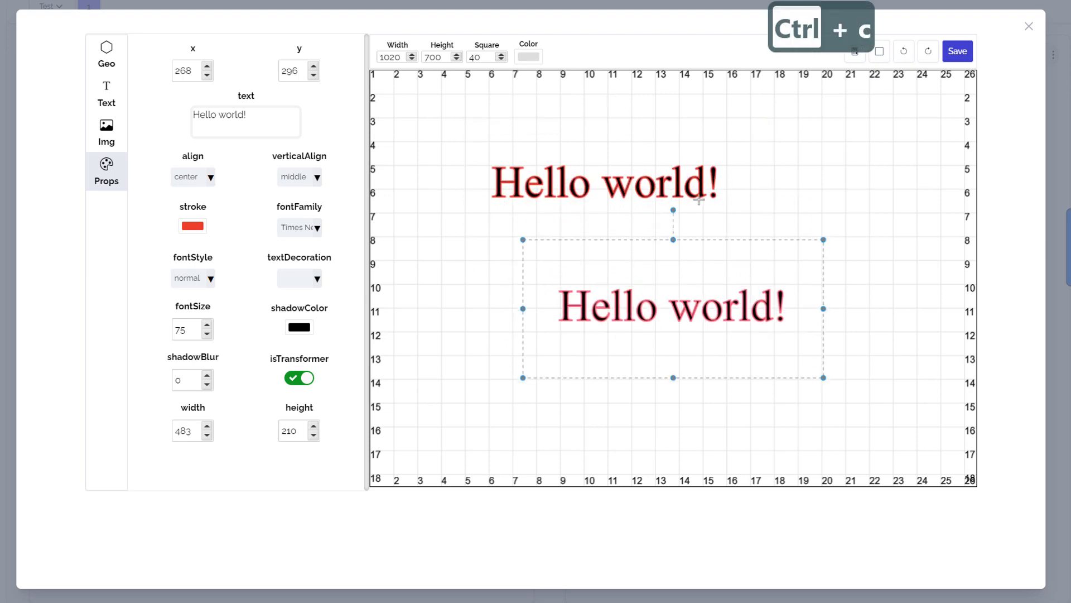
# Move the original text towards the upper left and drag out another duplicate beside it.
pyautogui.click(752, 225)
pyautogui.moveTo(752, 225); pyautogui.dragTo(715, 206)
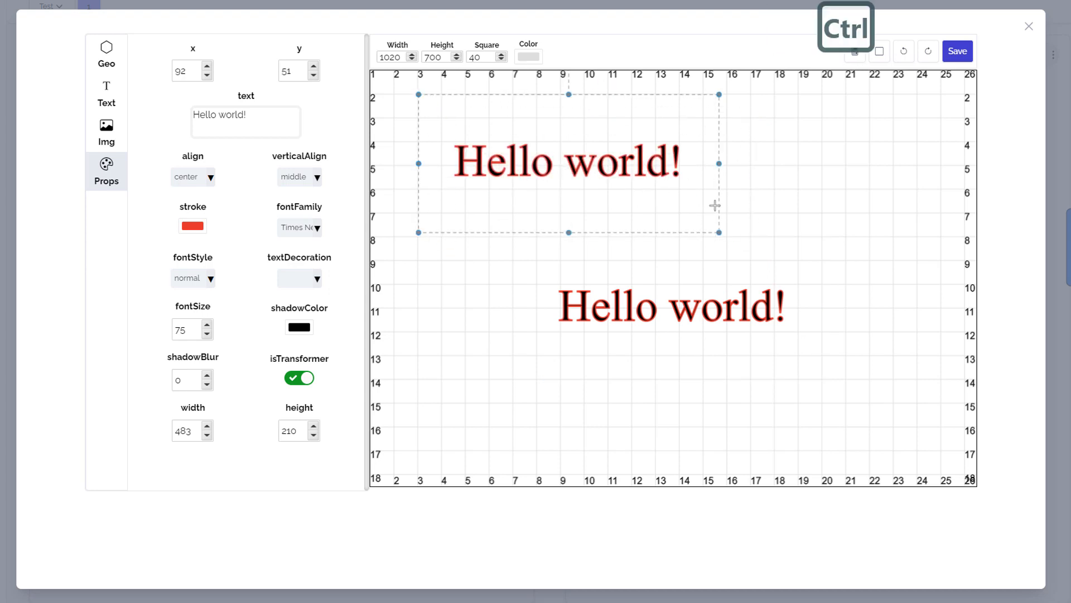
pyautogui.hotkey('ctrl', 'c')
pyautogui.moveTo(538, 214); pyautogui.dragTo(667, 259)
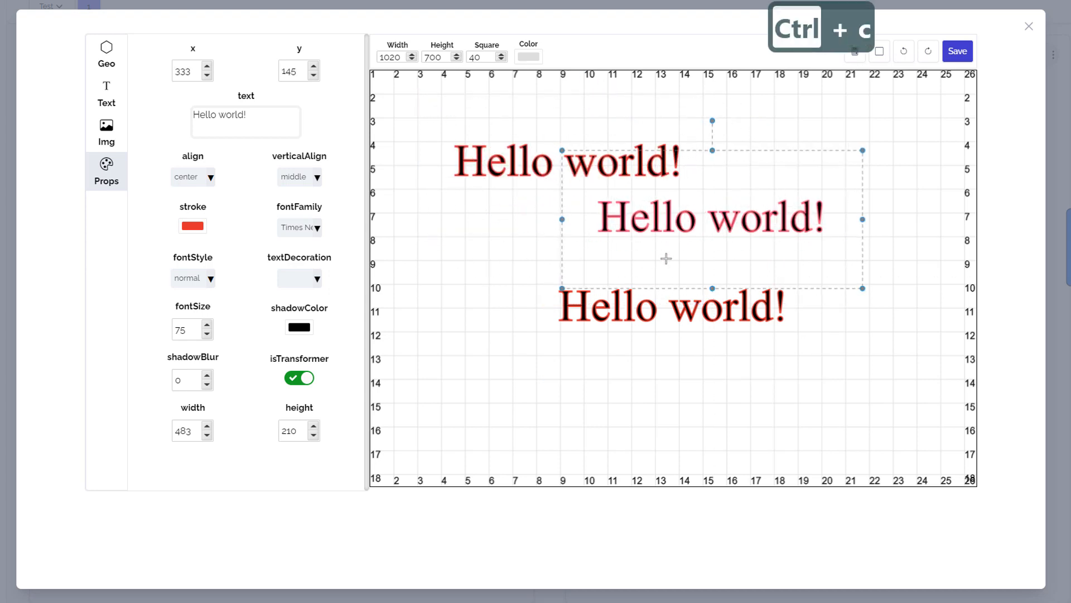
# Delete both duplicated text copies, keeping the original Hello world! text.
pyautogui.press('Delete')
pyautogui.click(657, 294)
pyautogui.press('Delete')
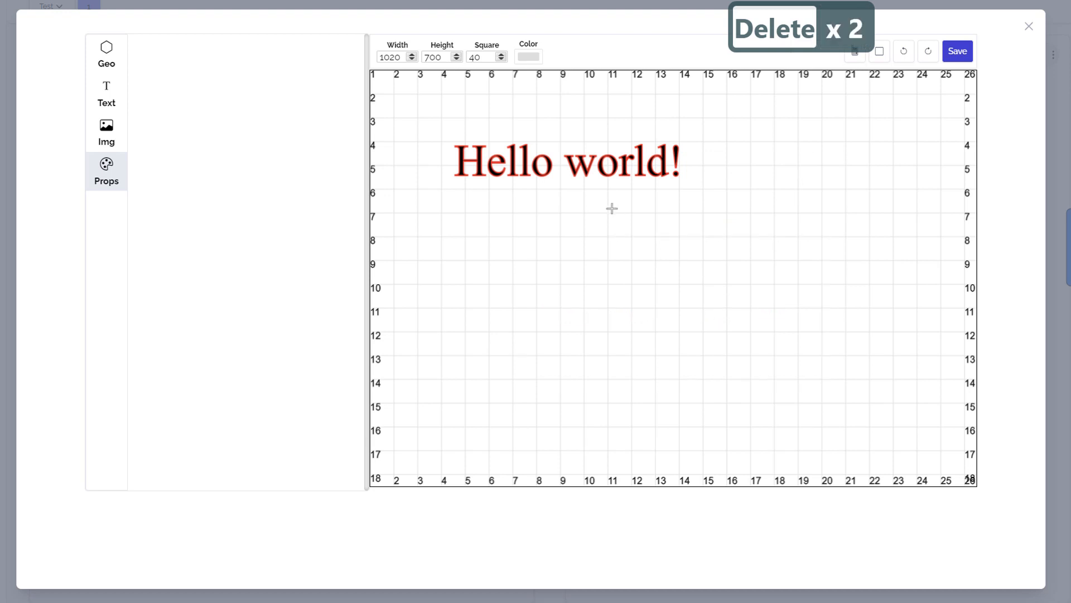
# Add a rectangle to the drawing and place it to the right of the Hello world! text.
pyautogui.click(612, 208)
pyautogui.click(107, 56)
pyautogui.click(302, 68)
pyautogui.moveTo(412, 122); pyautogui.dragTo(773, 247)
# Select the text and rectangle together, duplicate them, and delete the duplicated pair.
pyautogui.moveTo(466, 335); pyautogui.dragTo(773, 164)
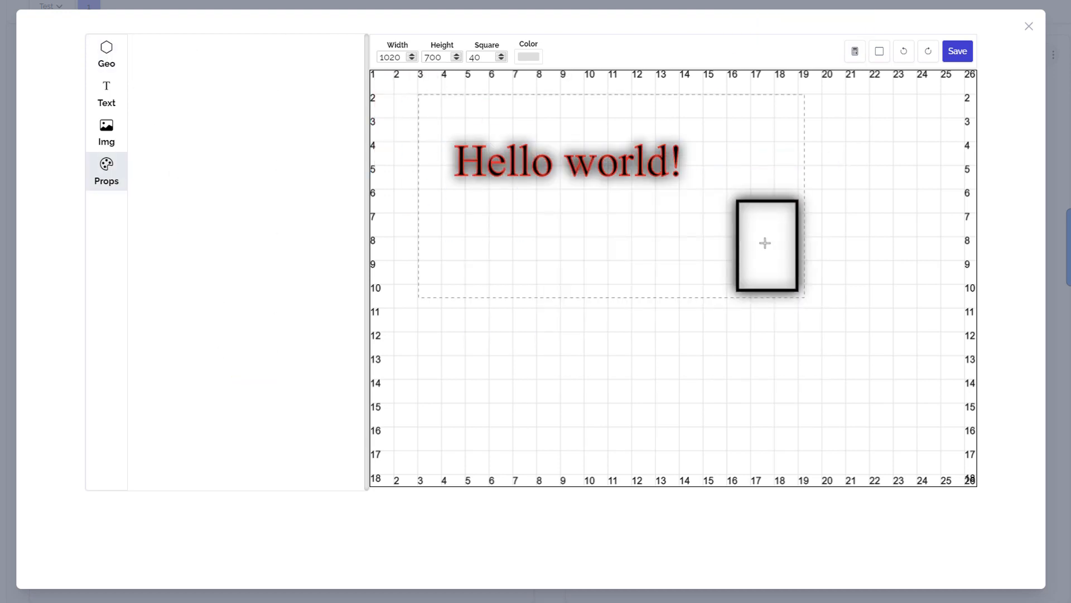
pyautogui.moveTo(765, 243); pyautogui.dragTo(780, 368)
pyautogui.hotkey('ctrl', 'c')
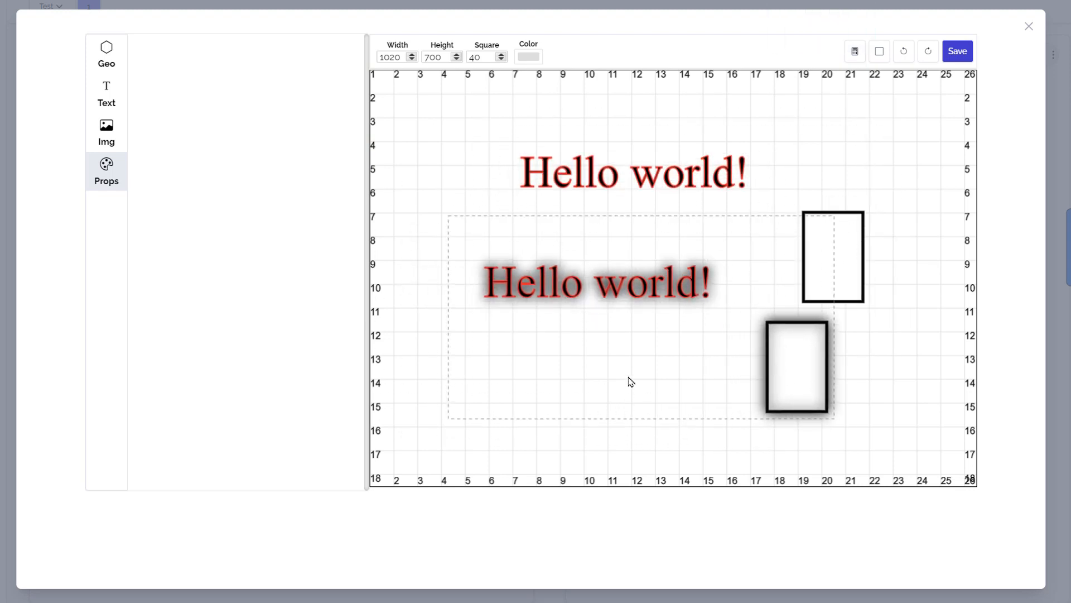
pyautogui.press('Delete')
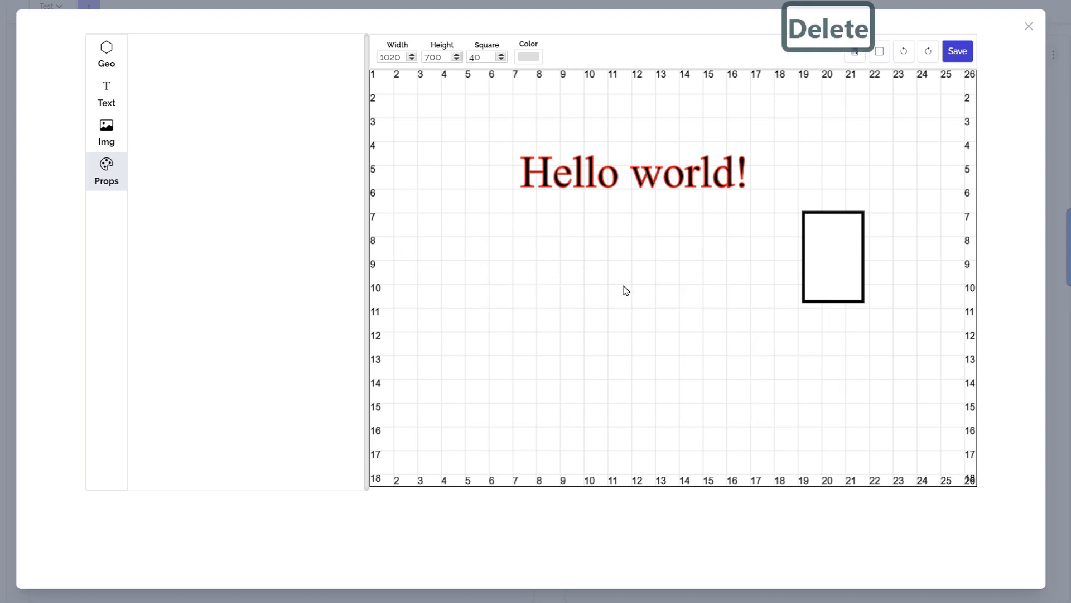
# Move the rectangle towards the centre and add a circle overlapping its left side.
pyautogui.moveTo(820, 265); pyautogui.dragTo(651, 281)
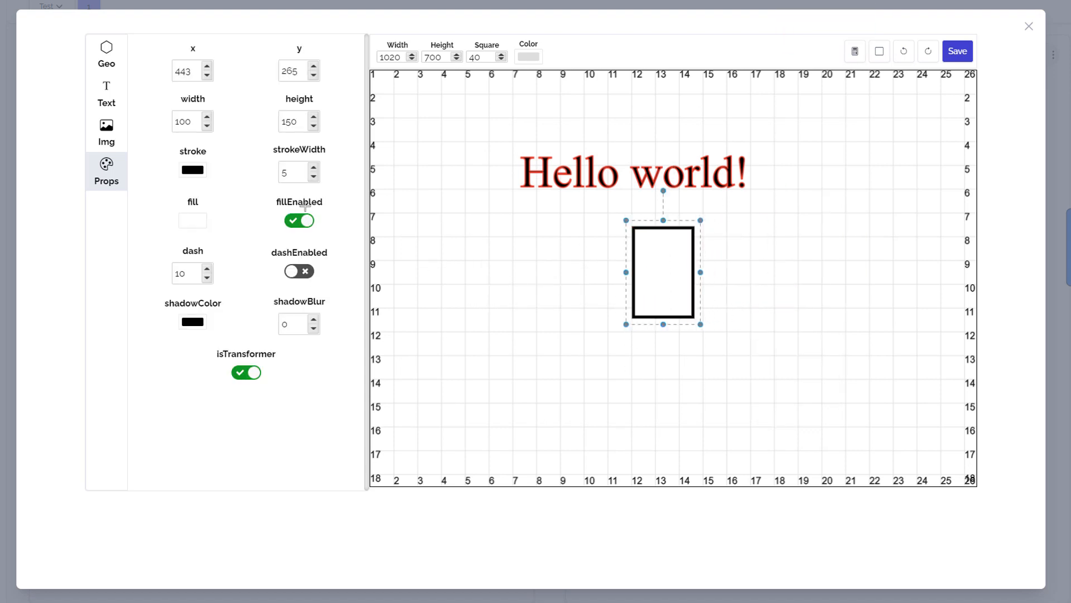
pyautogui.click(106, 58)
pyautogui.moveTo(457, 130); pyautogui.dragTo(617, 292)
pyautogui.moveTo(679, 256); pyautogui.dragTo(784, 243)
pyautogui.moveTo(633, 281); pyautogui.dragTo(754, 271)
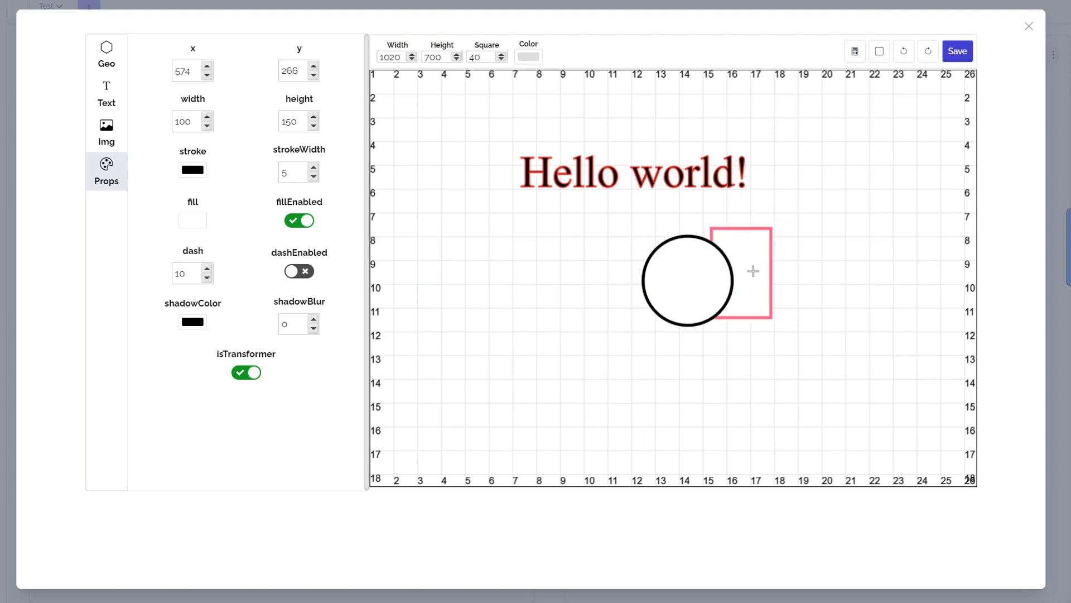
# Send the circle to the back, behind the rectangle.
pyautogui.rightClick(683, 277)
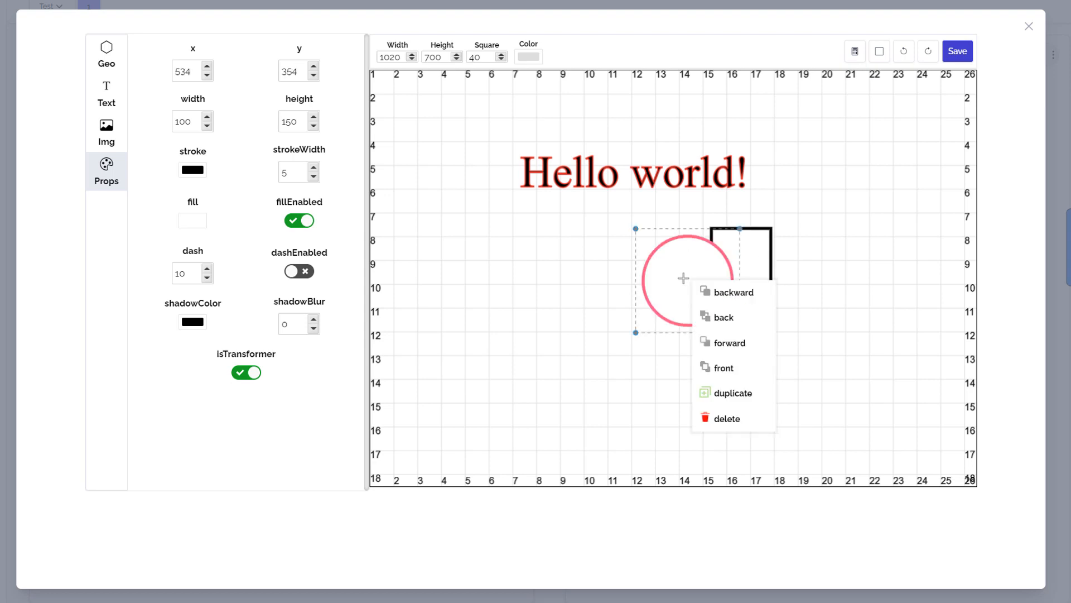
pyautogui.click(725, 318)
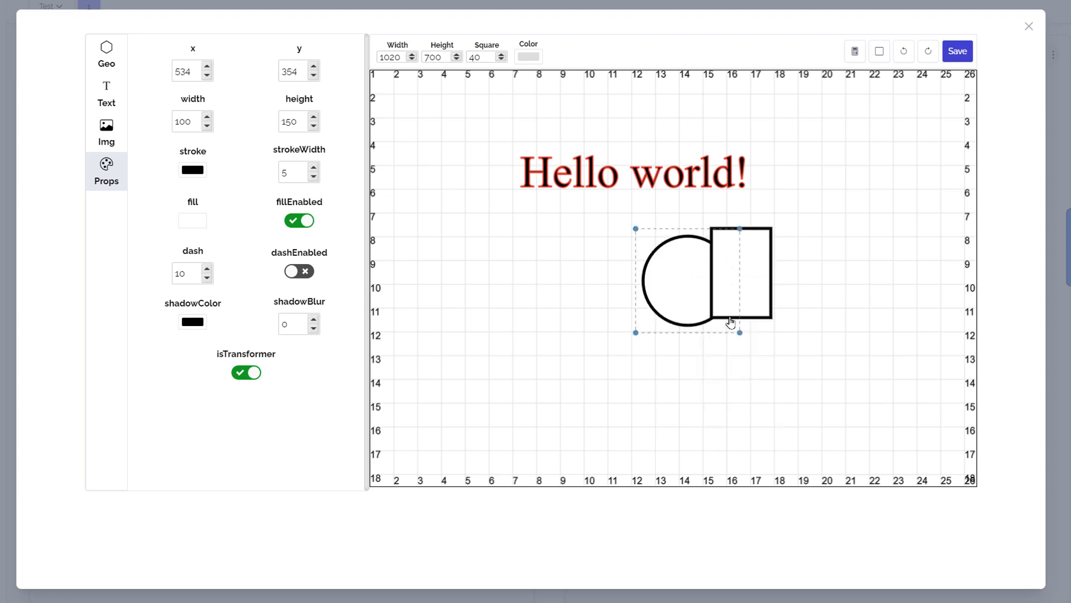
pyautogui.click(821, 263)
# Set the rectangle's fill colour to red.
pyautogui.click(743, 271)
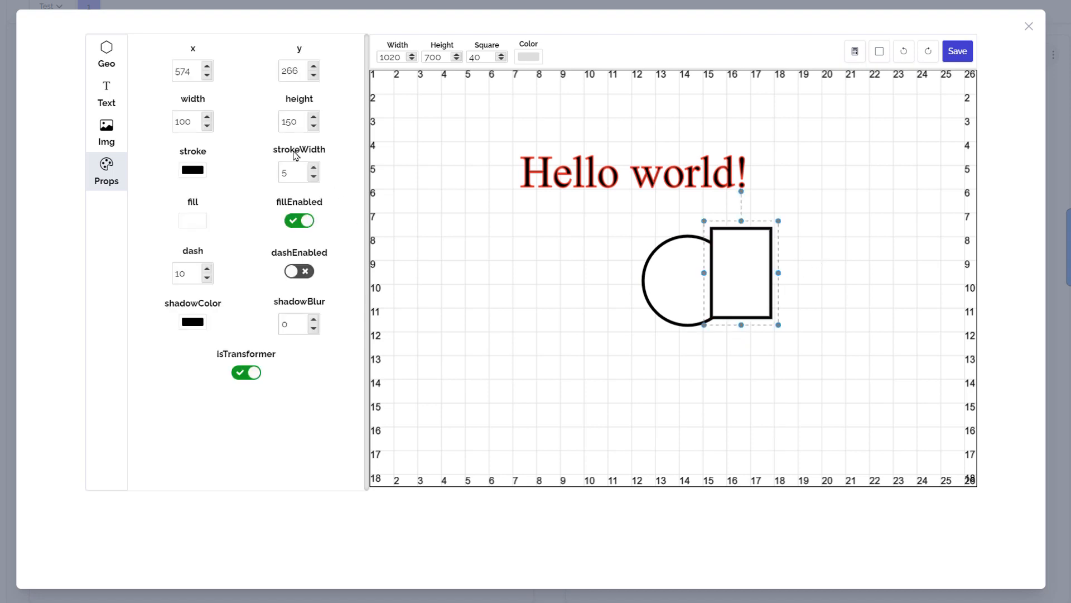
pyautogui.click(200, 229)
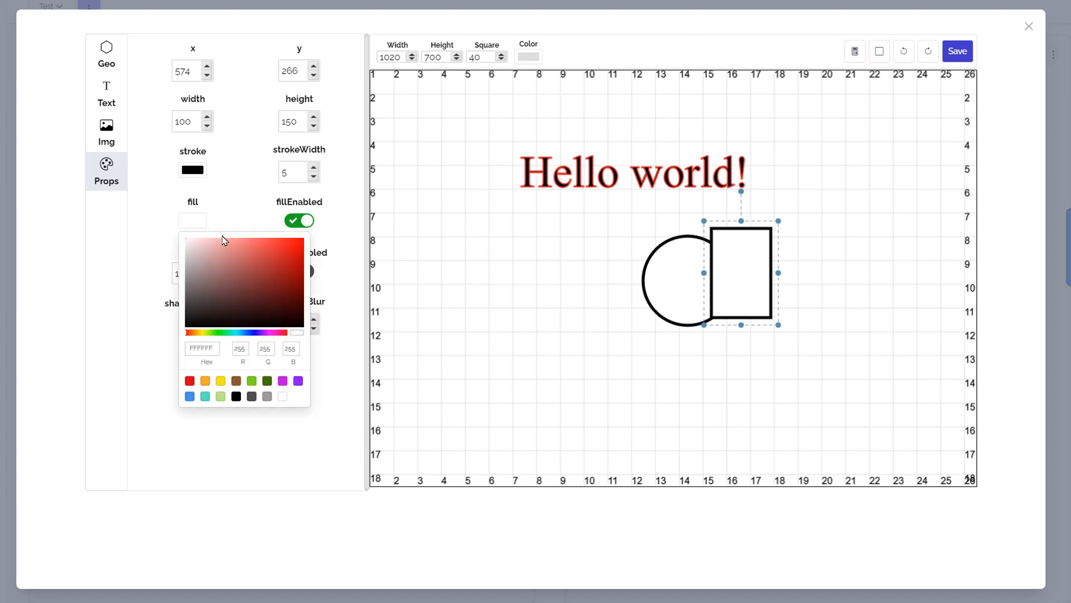
pyautogui.click(277, 255)
pyautogui.click(640, 346)
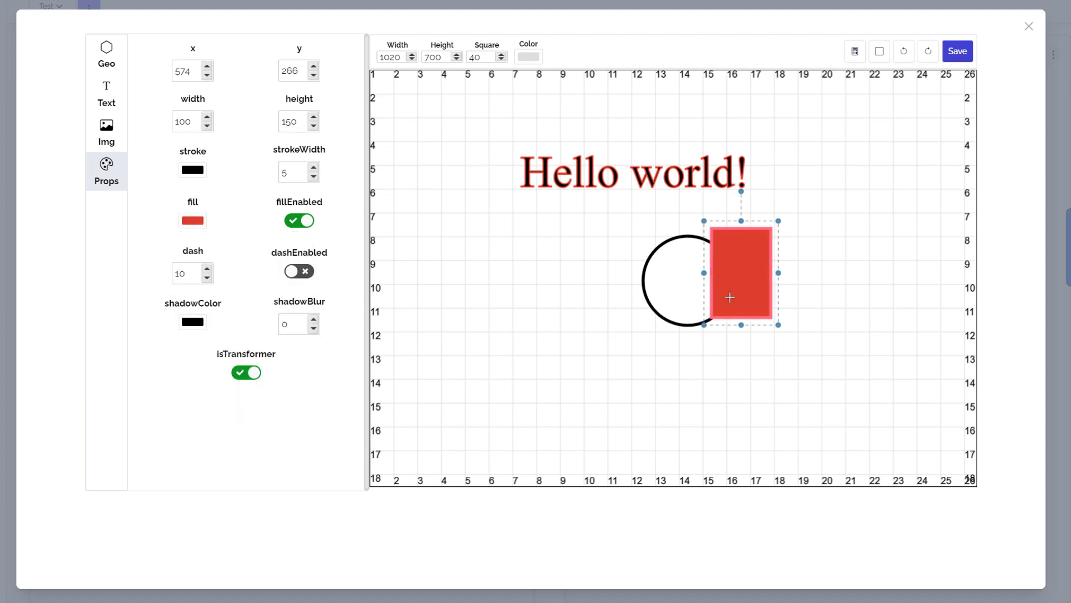
# Bring the circle to the front, in front of the red rectangle.
pyautogui.click(826, 282)
pyautogui.click(761, 280)
pyautogui.click(678, 281)
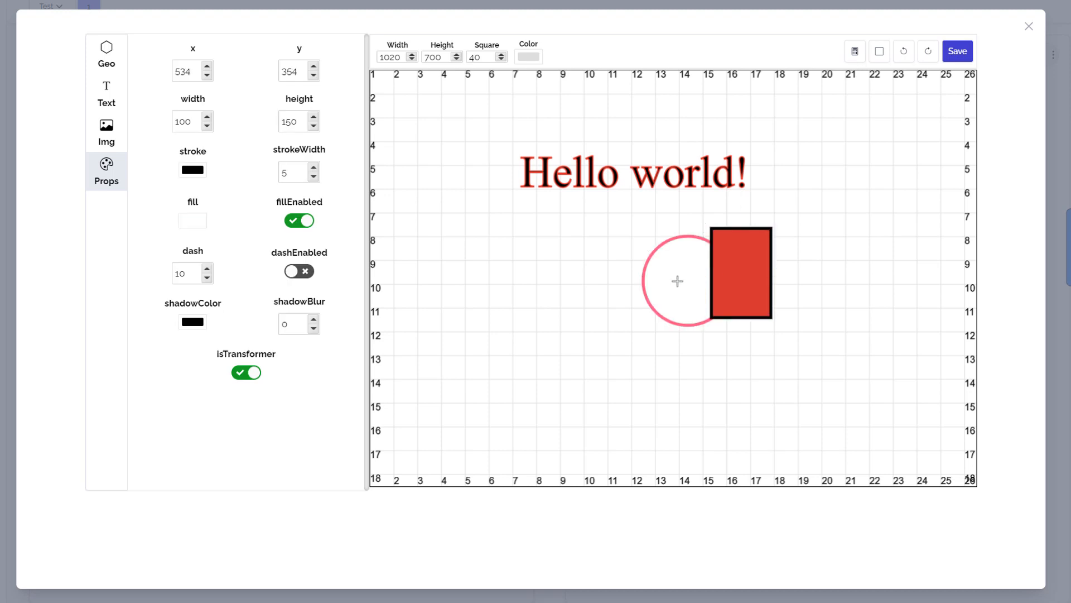
pyautogui.click(736, 279)
pyautogui.click(675, 278)
pyautogui.rightClick(679, 277)
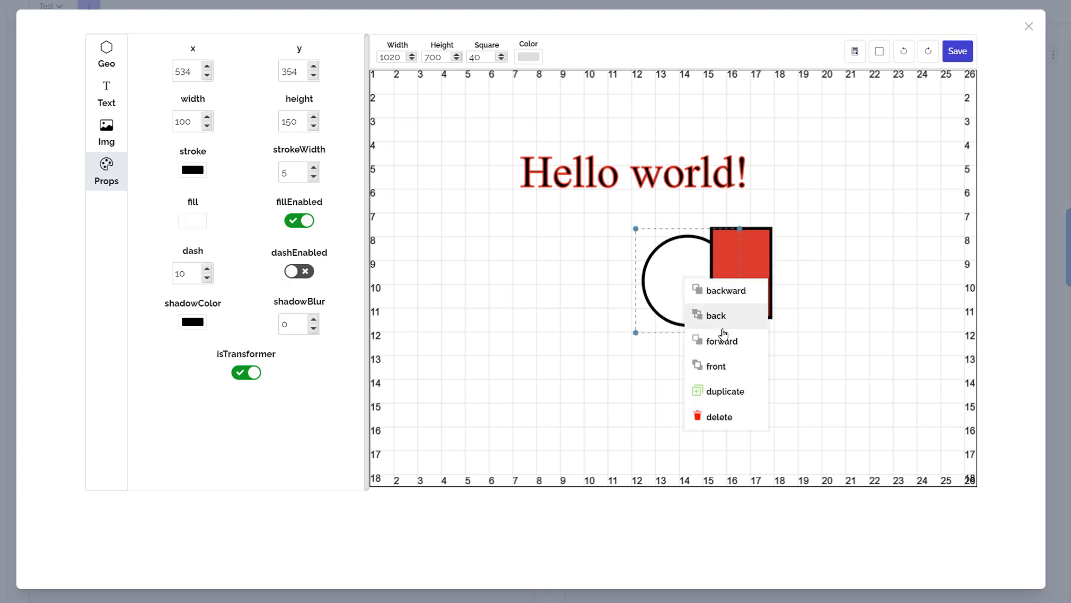
pyautogui.click(717, 365)
# Shift the text and shapes slightly to the right.
pyautogui.moveTo(694, 308); pyautogui.dragTo(738, 312)
pyautogui.moveTo(584, 291); pyautogui.dragTo(845, 136)
pyautogui.click(578, 363)
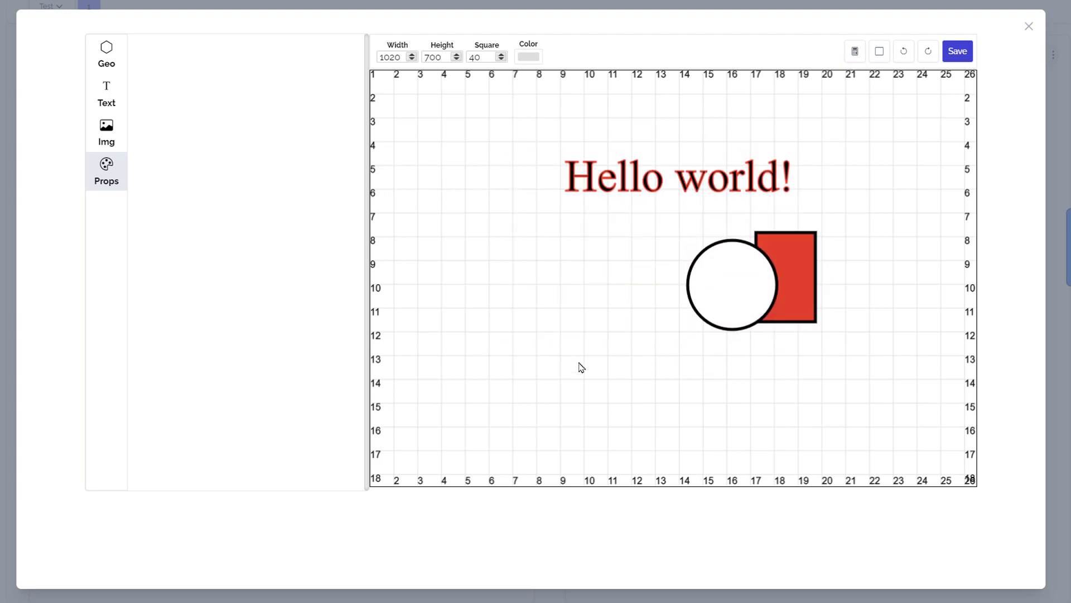
# Duplicate the circle and rectangle pair and place the copy to its left.
pyautogui.moveTo(625, 378); pyautogui.dragTo(903, 214)
pyautogui.moveTo(675, 370)
pyautogui.mouseDown()
pyautogui.moveTo(807, 290)
pyautogui.moveTo(804, 258)
pyautogui.mouseUp()
pyautogui.hotkey('ctrl', 'c')
pyautogui.moveTo(780, 308); pyautogui.dragTo(508, 307)
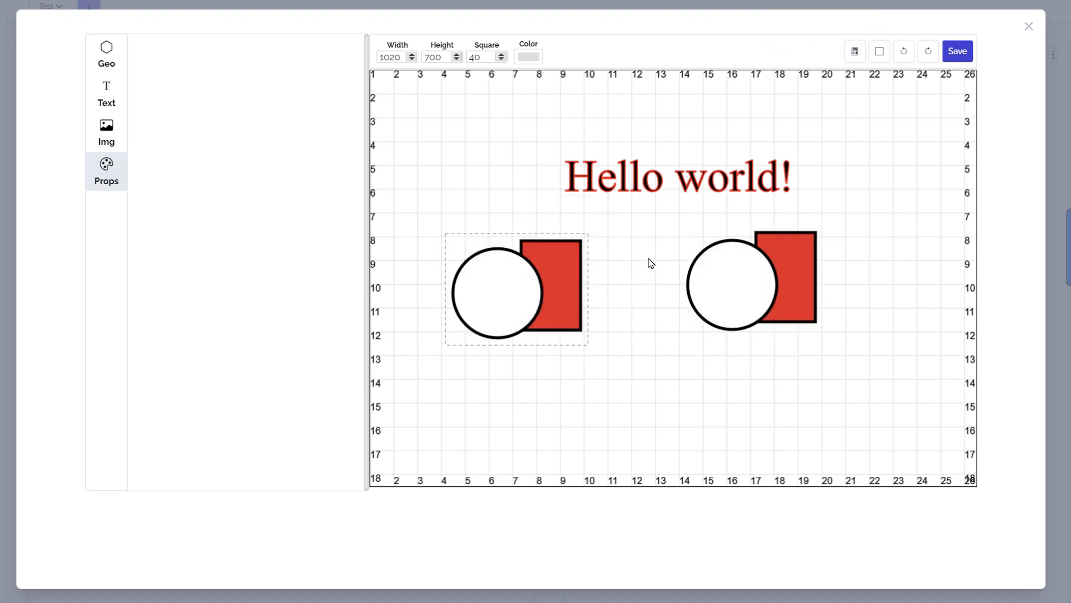
# Nudge the Hello world! text with the arrow keys to reposition it above the two shape pairs.
pyautogui.click(779, 137)
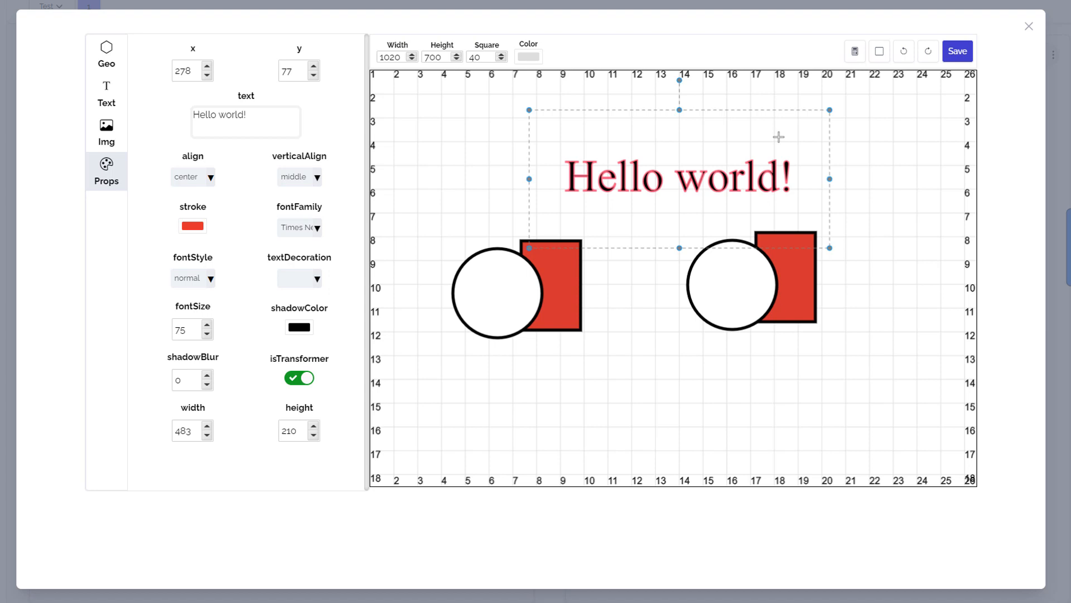
pyautogui.press('Up')
pyautogui.press('Up')
pyautogui.press('Up')
pyautogui.press('Up')
pyautogui.press('Up')
pyautogui.press('Up')
pyautogui.press('Up')
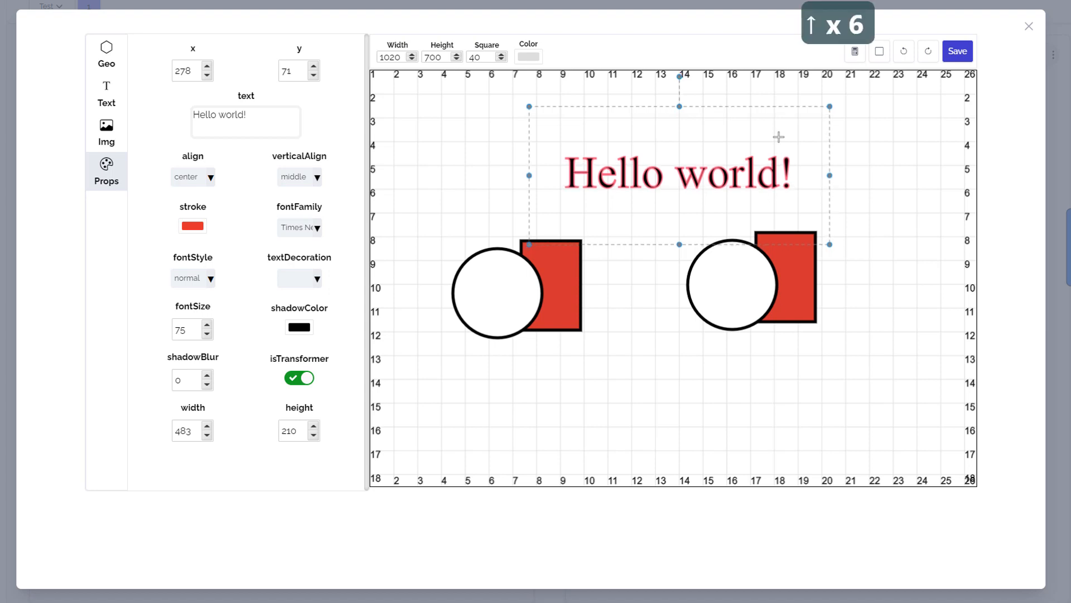
pyautogui.press('Left')
pyautogui.press('Left')
pyautogui.press('Left')
pyautogui.press('Left')
pyautogui.press('Left')
pyautogui.press('Left')
pyautogui.press('Left')
pyautogui.press('Left')
pyautogui.press('Left')
pyautogui.press('Left')
pyautogui.press('Left')
pyautogui.press('Left')
pyautogui.press('Left')
pyautogui.press('Left')
pyautogui.press('Left')
pyautogui.press('Left')
pyautogui.press('Left')
pyautogui.press('Left')
pyautogui.press('Left')
pyautogui.press('Left')
pyautogui.press('Left')
pyautogui.press('Left')
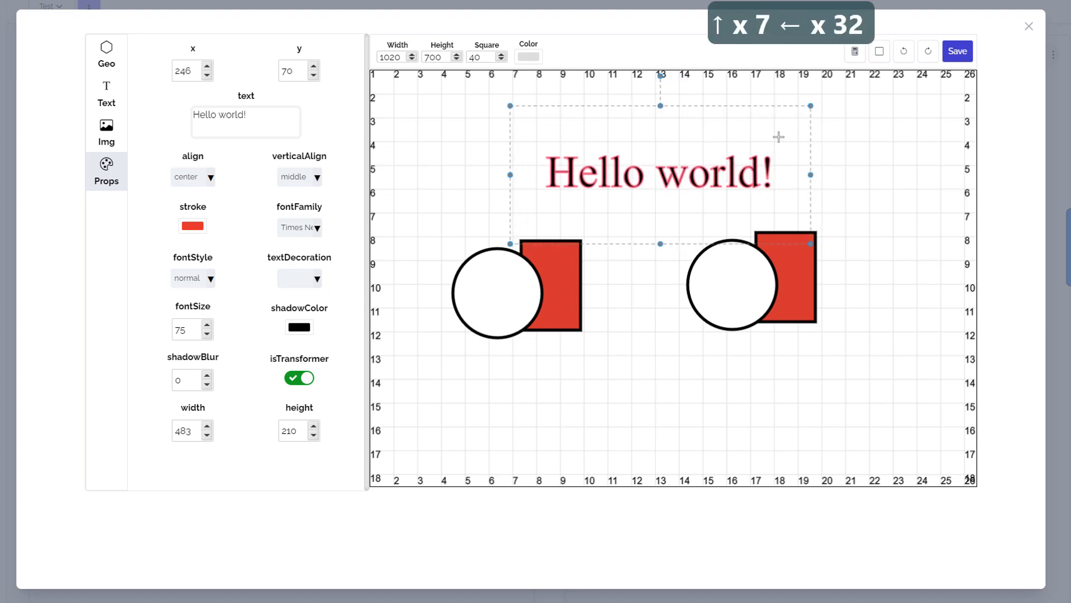
pyautogui.press('Right')
pyautogui.press('Right')
pyautogui.press('Right')
pyautogui.press('Right')
pyautogui.press('Right')
pyautogui.press('Right')
pyautogui.press('Right')
pyautogui.press('Right')
pyautogui.press('Right')
pyautogui.press('Right')
pyautogui.press('Right')
pyautogui.press('Right')
pyautogui.press('Right')
pyautogui.press('Right')
pyautogui.press('Right')
pyautogui.press('Right')
pyautogui.press('Right')
pyautogui.press('Right')
pyautogui.press('Right')
pyautogui.press('Right')
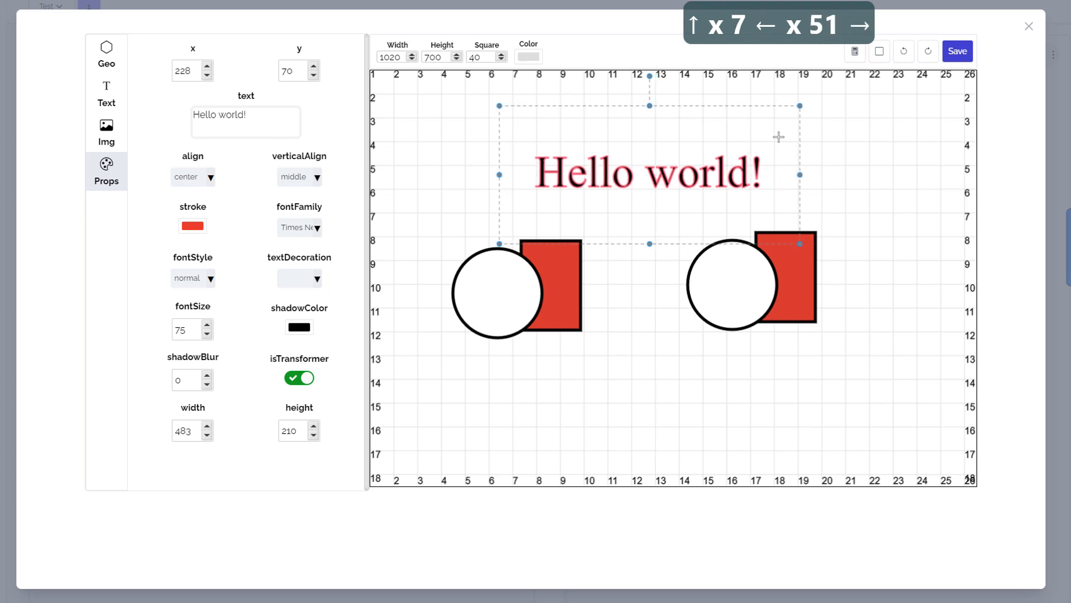
pyautogui.press('Down')
pyautogui.press('Down')
pyautogui.press('Down')
pyautogui.press('Down')
pyautogui.press('Down')
pyautogui.press('Down')
pyautogui.press('Down')
pyautogui.press('Down')
pyautogui.press('Down')
pyautogui.press('Down')
pyautogui.press('Down')
pyautogui.press('Down')
pyautogui.press('Down')
pyautogui.press('Down')
pyautogui.press('Down')
pyautogui.press('Down')
pyautogui.press('Down')
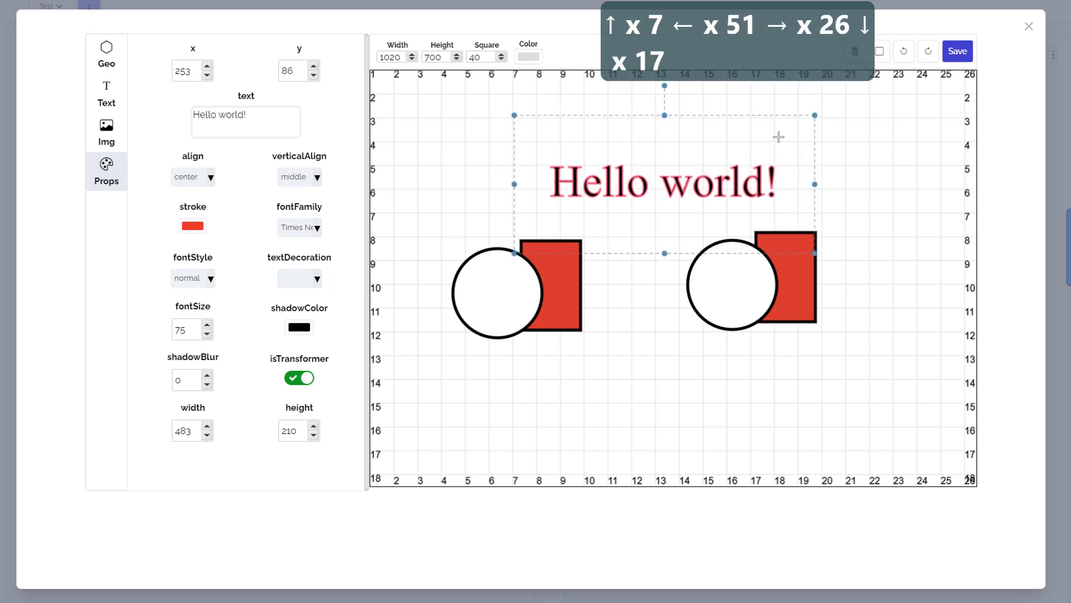
pyautogui.press('Down')
pyautogui.press('Down')
pyautogui.press('Down')
pyautogui.press('Down')
pyautogui.press('Up')
pyautogui.press('Up')
pyautogui.press('Up')
pyautogui.press('Up')
pyautogui.press('Up')
pyautogui.press('Up')
pyautogui.press('Up')
pyautogui.press('Up')
pyautogui.press('Up')
pyautogui.press('Up')
pyautogui.press('Up')
pyautogui.press('Up')
pyautogui.press('Up')
pyautogui.press('Up')
pyautogui.press('Up')
pyautogui.press('Up')
pyautogui.press('Up')
pyautogui.press('Up')
pyautogui.press('Up')
pyautogui.press('Up')
pyautogui.press('Up')
pyautogui.press('Up')
pyautogui.press('Up')
pyautogui.press('Up')
pyautogui.press('Up')
pyautogui.press('Up')
pyautogui.press('Up')
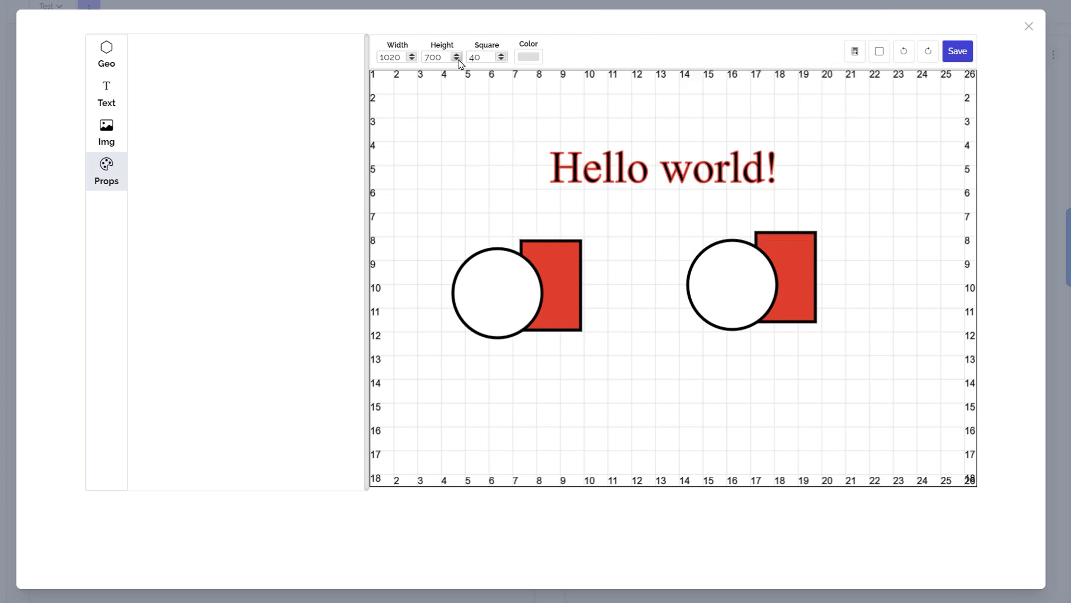
# Reduce the canvas height to 560 and the width to 860.
pyautogui.click(458, 60)
pyautogui.click(459, 60)
pyautogui.click(459, 59)
pyautogui.click(459, 60)
pyautogui.click(459, 60)
pyautogui.click(458, 60)
pyautogui.click(459, 60)
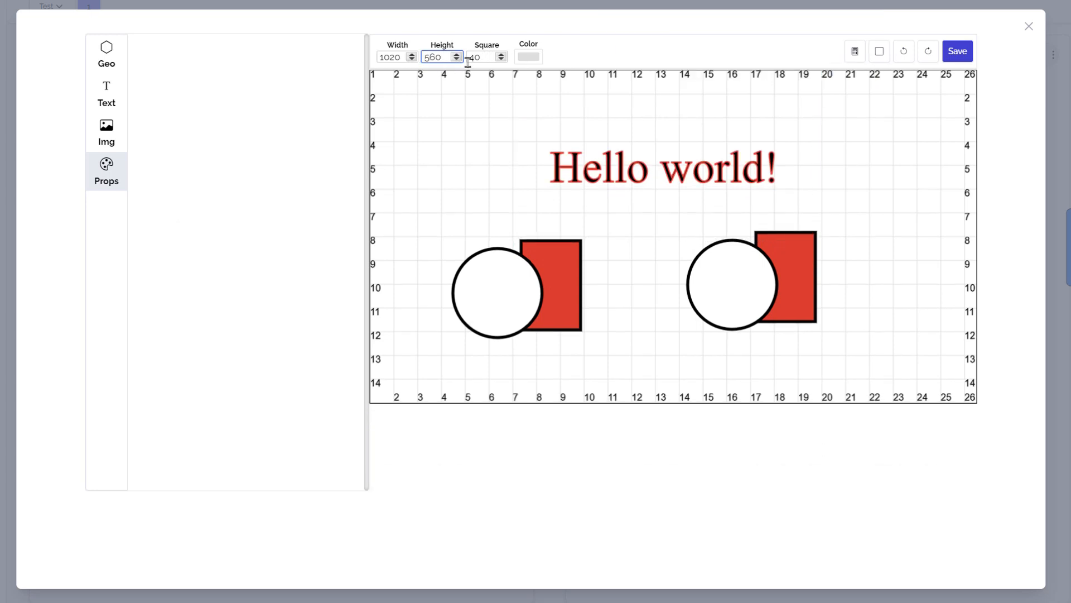
pyautogui.click(412, 59)
pyautogui.click(412, 59)
pyautogui.click(412, 59)
pyautogui.click(412, 59)
pyautogui.click(412, 59)
pyautogui.click(411, 60)
pyautogui.click(411, 59)
pyautogui.click(412, 59)
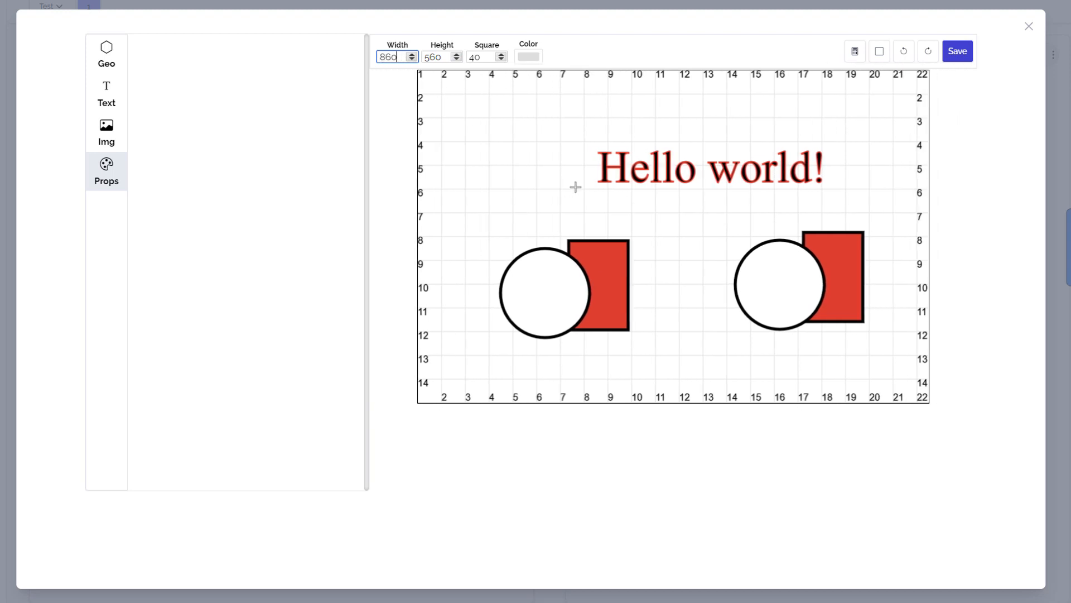
# Select all objects and move them up and to the left within the smaller canvas.
pyautogui.moveTo(474, 115); pyautogui.dragTo(856, 373)
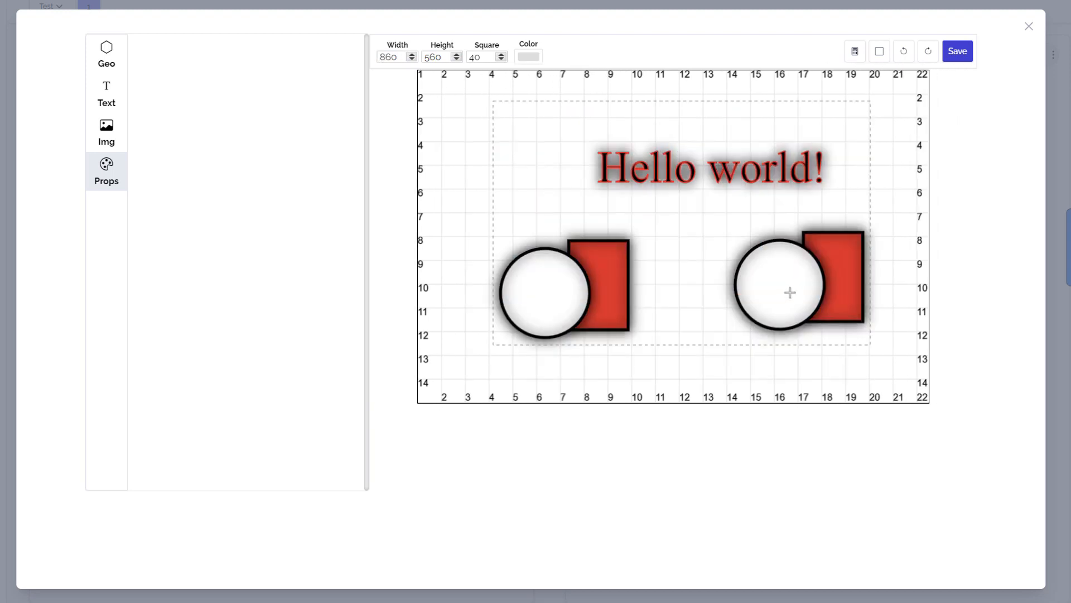
pyautogui.moveTo(790, 293); pyautogui.dragTo(759, 270)
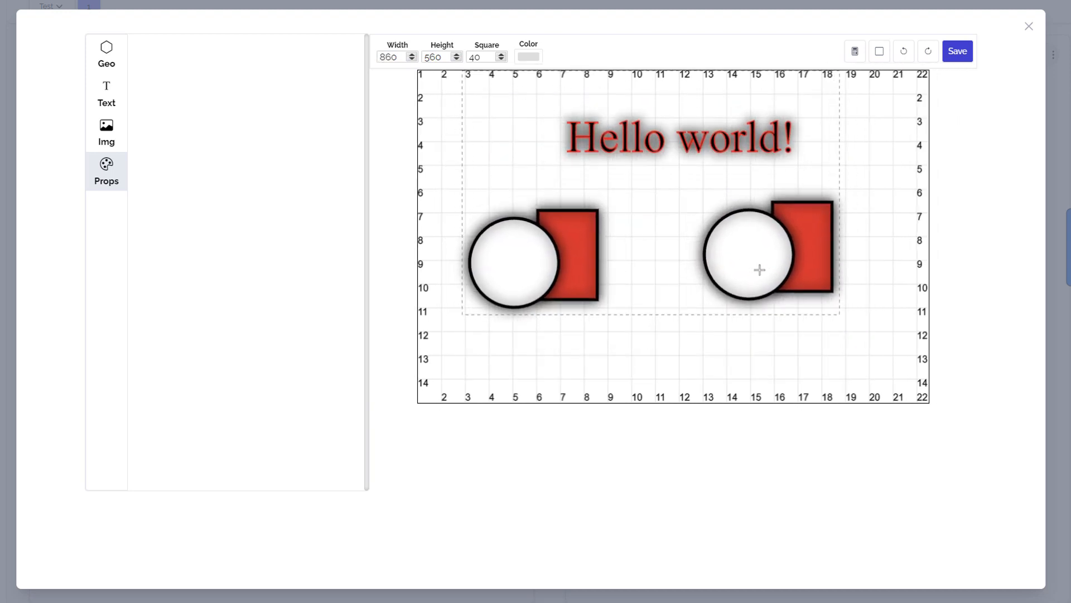
pyautogui.click(716, 344)
pyautogui.moveTo(672, 354); pyautogui.dragTo(897, 201)
pyautogui.moveTo(748, 269); pyautogui.dragTo(742, 276)
pyautogui.click(457, 367)
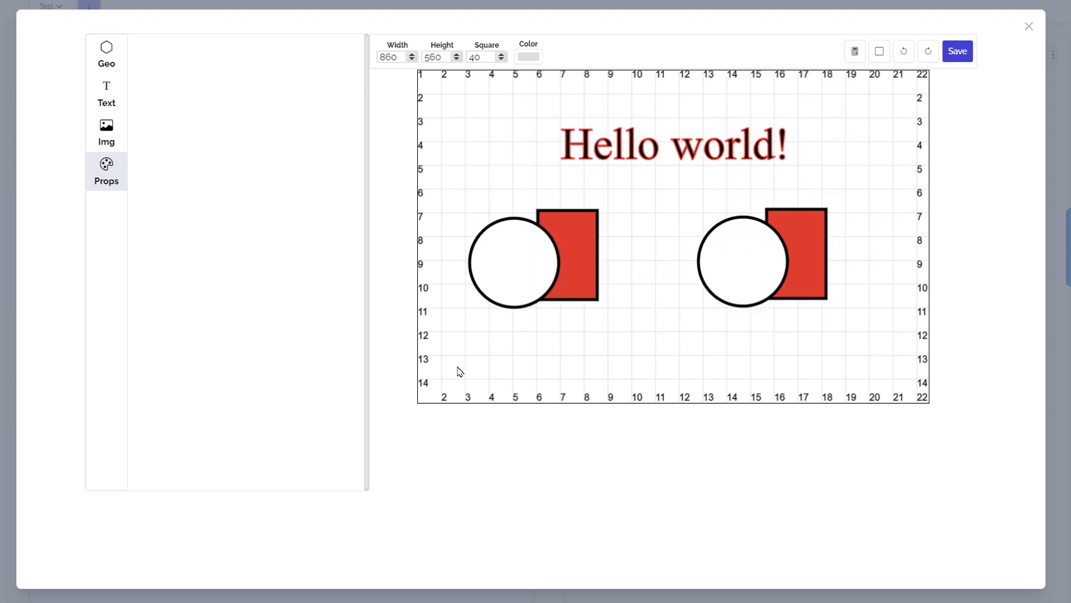
# Move the two circle-rectangle pairs closer together and shift the whole drawing down to centre it.
pyautogui.moveTo(510, 270); pyautogui.dragTo(551, 270)
pyautogui.moveTo(685, 352); pyautogui.dragTo(917, 194)
pyautogui.moveTo(802, 261); pyautogui.dragTo(743, 274)
pyautogui.click(860, 268)
pyautogui.moveTo(505, 359); pyautogui.dragTo(803, 162)
pyautogui.moveTo(697, 162)
pyautogui.mouseDown()
pyautogui.moveTo(707, 159)
pyautogui.moveTo(701, 192)
pyautogui.moveTo(626, 176)
pyautogui.moveTo(637, 156)
pyautogui.moveTo(706, 178)
pyautogui.mouseUp()
pyautogui.click(781, 201)
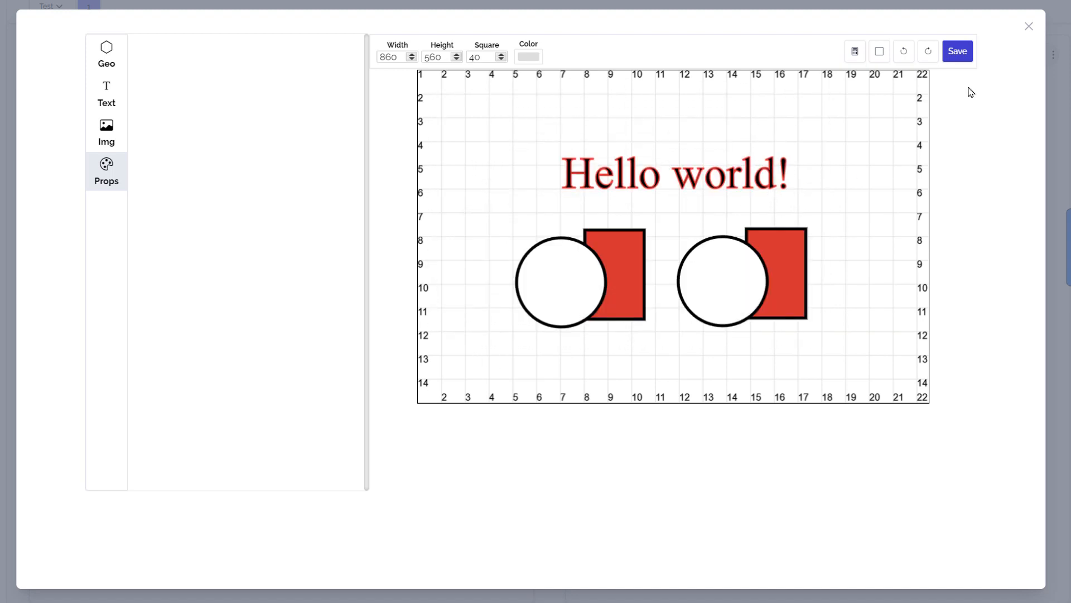
# Save the drawing, reopen it in the editor, and save it again with the grid hidden.
pyautogui.click(950, 58)
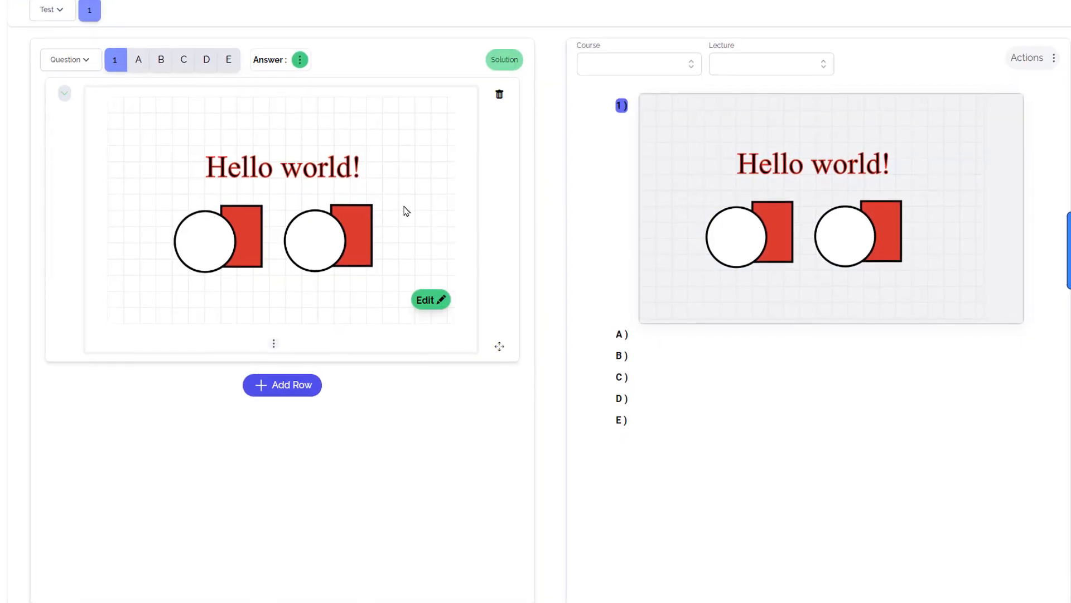
pyautogui.click(438, 299)
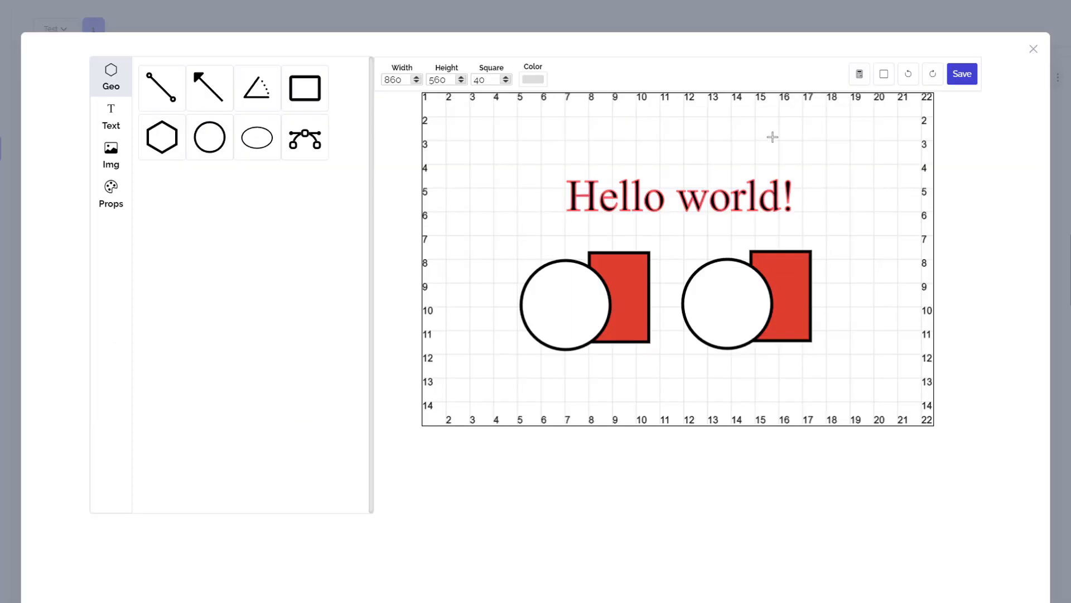
pyautogui.click(885, 82)
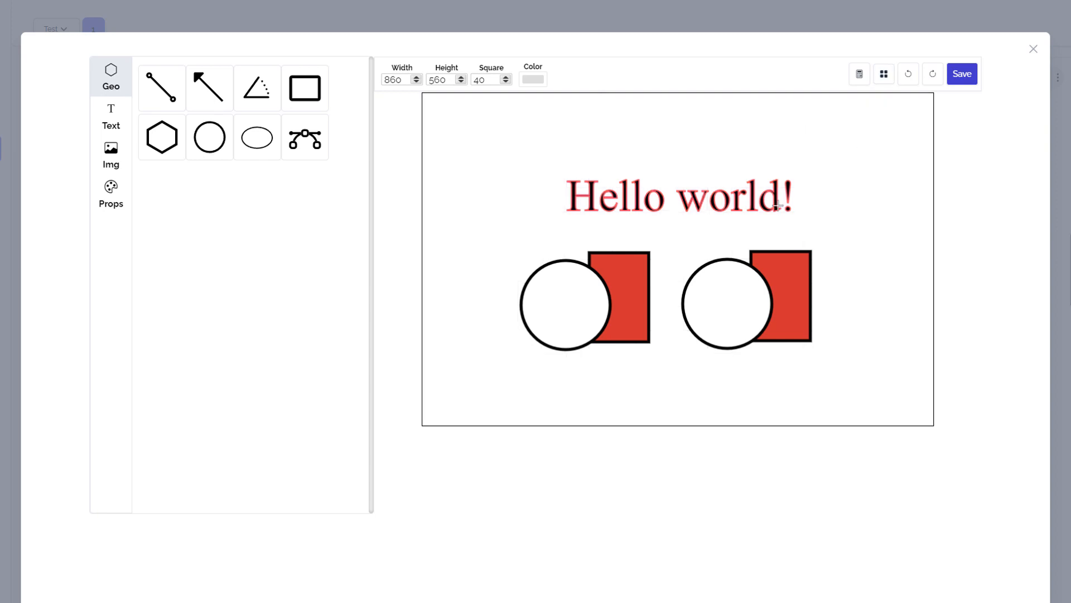
pyautogui.click(956, 78)
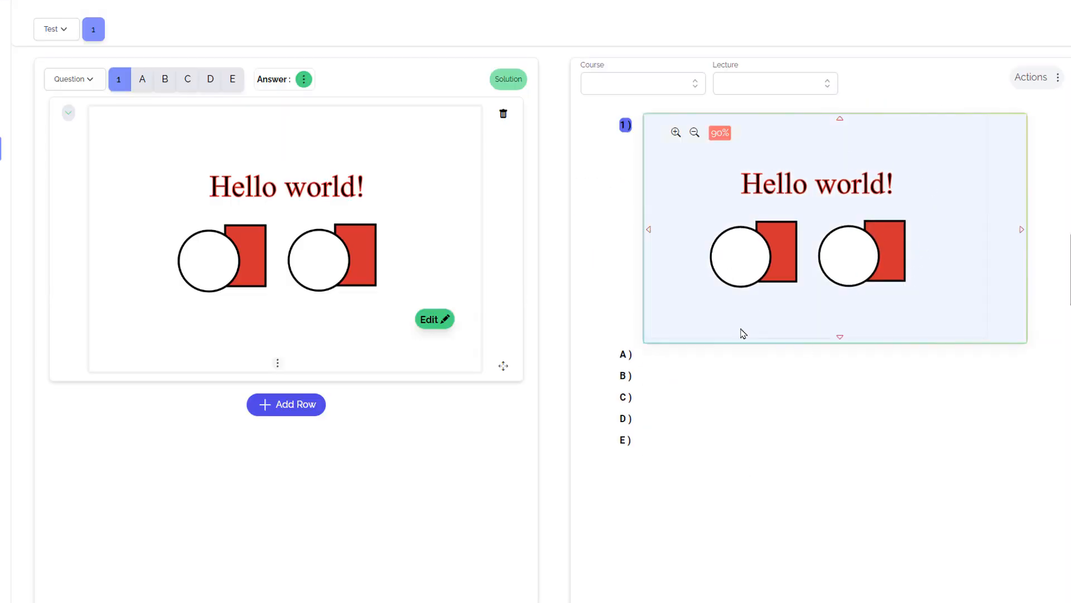
# Reopen the drawing, move all objects toward the upper left, and resize the canvas to 600 by 440.
pyautogui.click(435, 318)
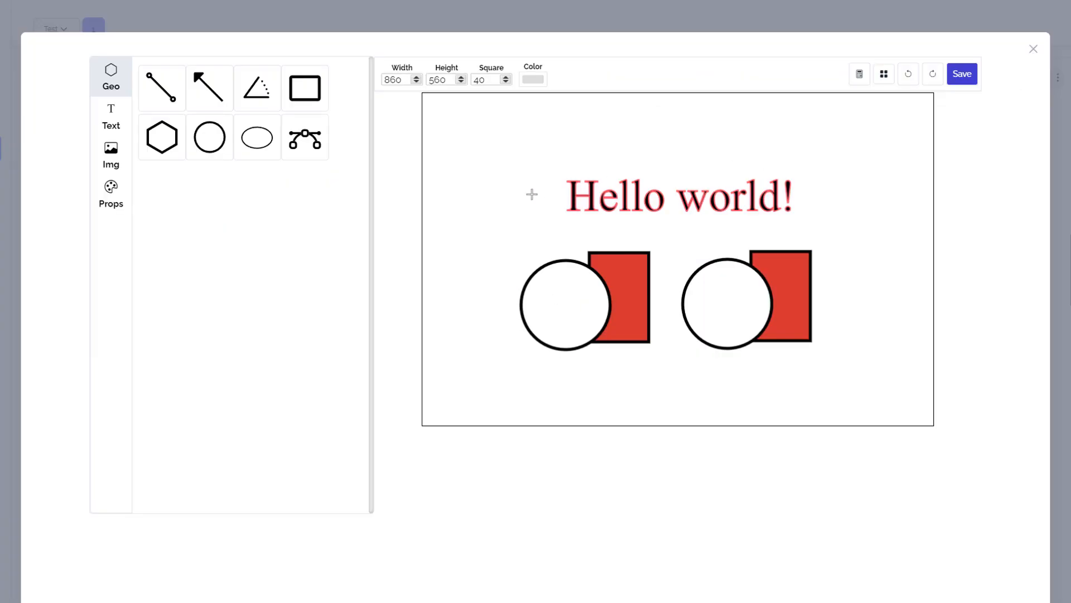
pyautogui.moveTo(506, 145); pyautogui.dragTo(862, 375)
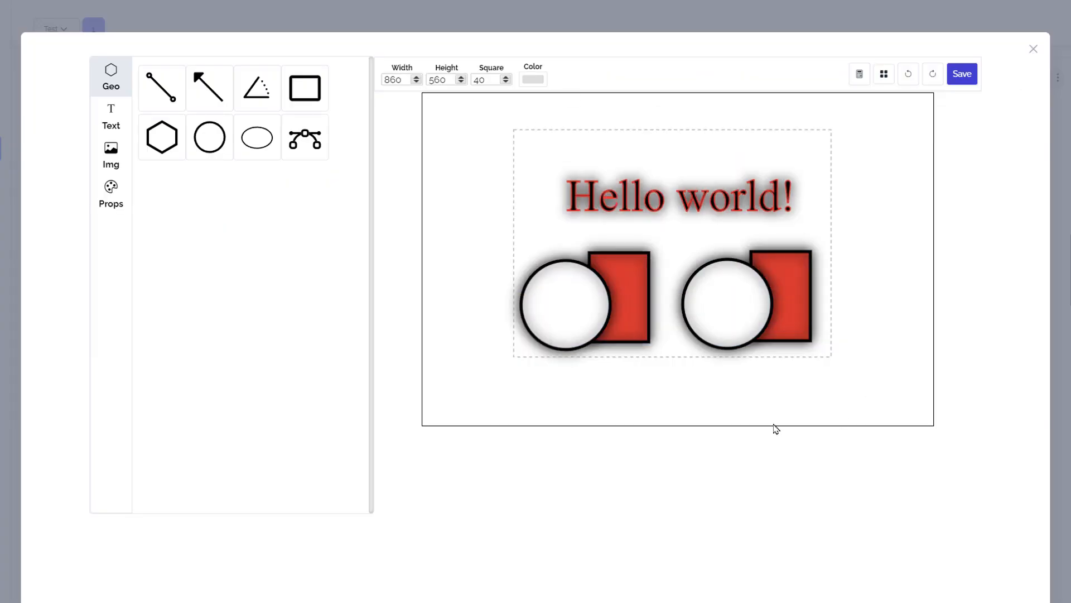
pyautogui.moveTo(735, 304); pyautogui.dragTo(653, 275)
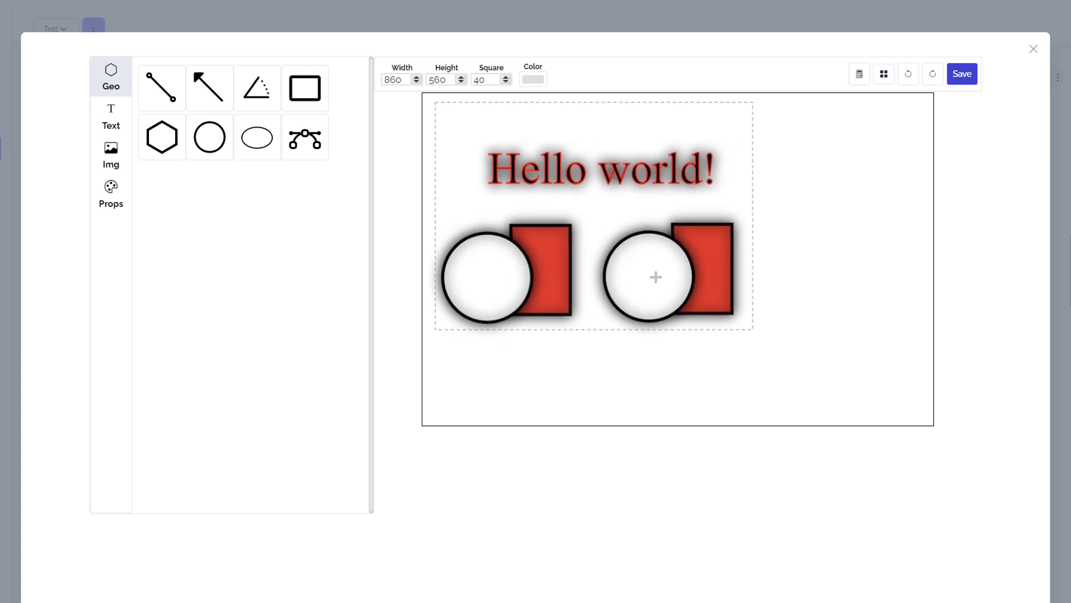
pyautogui.click(805, 256)
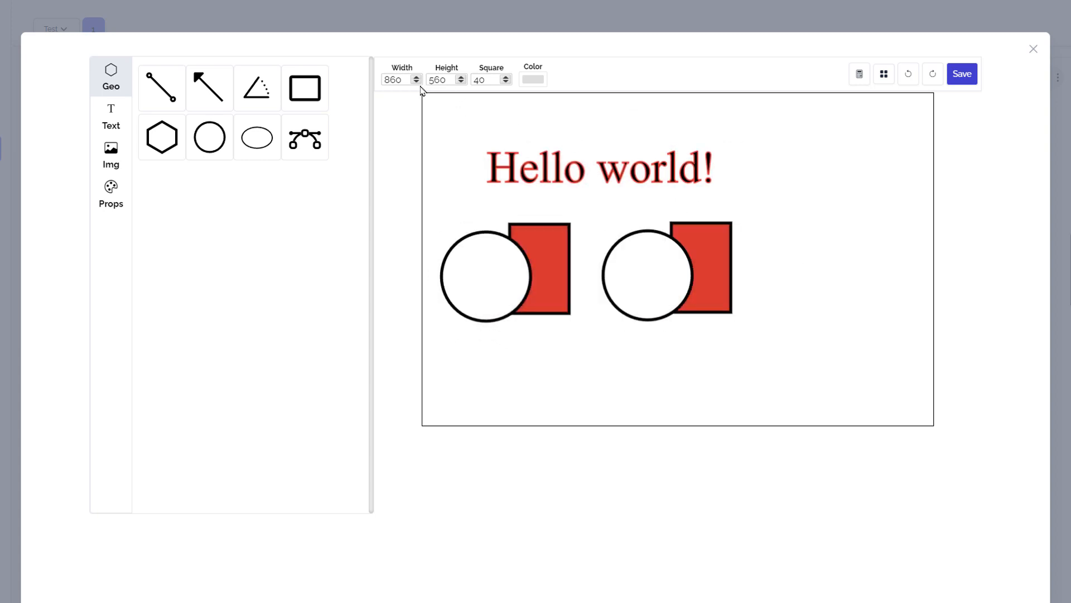
pyautogui.moveTo(416, 83); pyautogui.dragTo(461, 83)
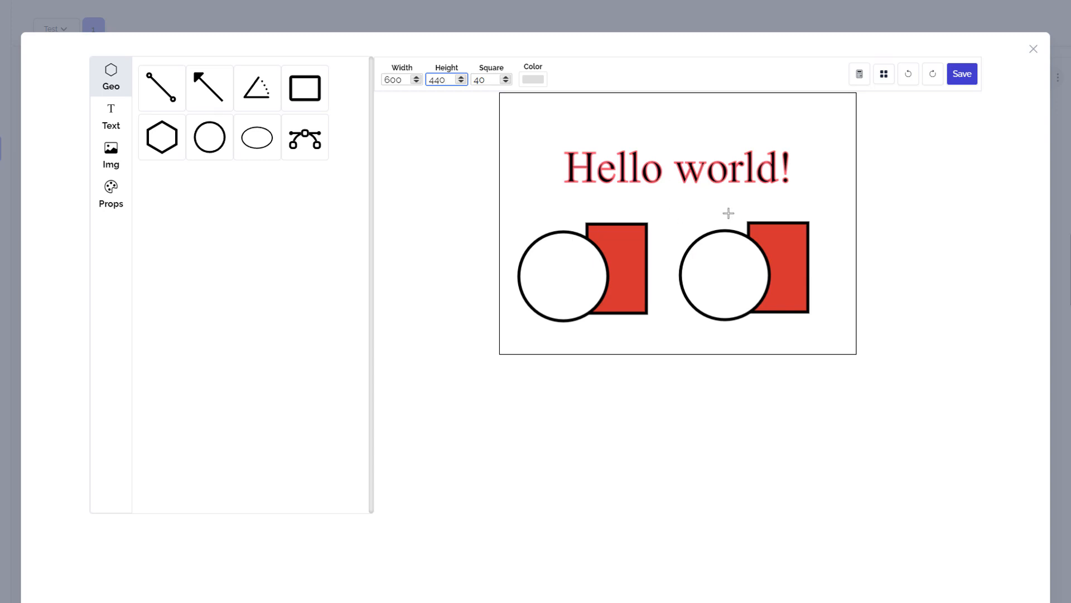
# Save the resized drawing and reopen it in the editor.
pyautogui.click(957, 79)
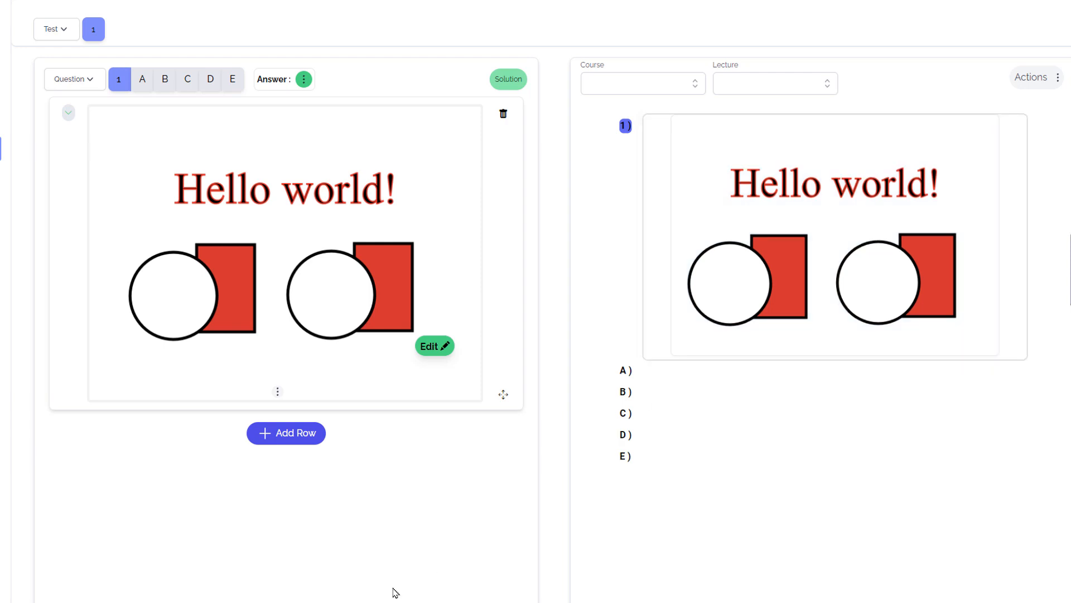
pyautogui.click(435, 347)
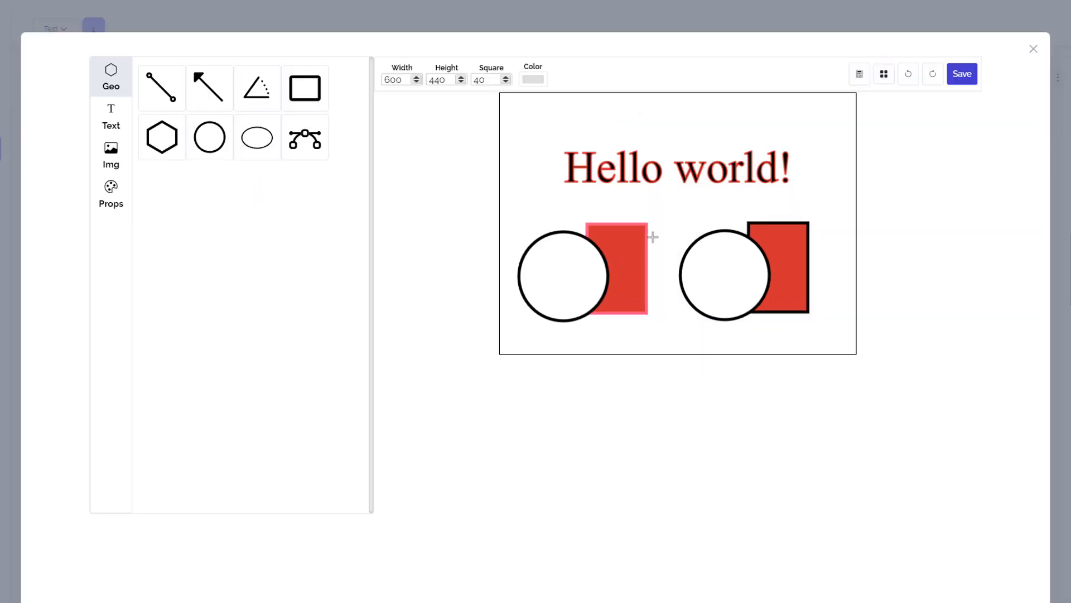
# Delete the "Hello world!" text from the canvas.
pyautogui.click(668, 171)
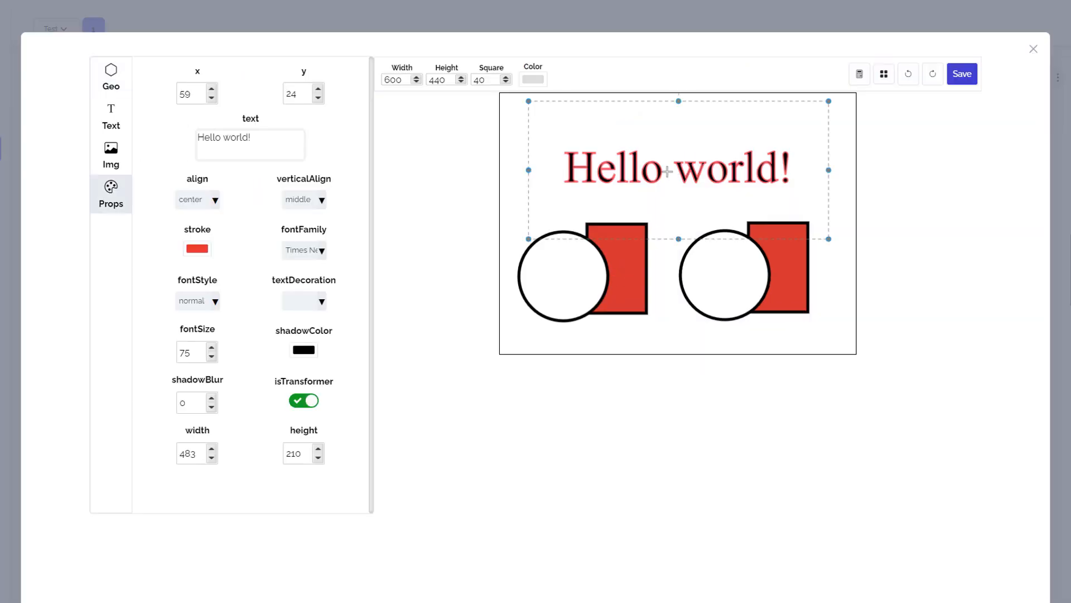
pyautogui.press('Up')
pyautogui.press('Up')
pyautogui.press('Delete')
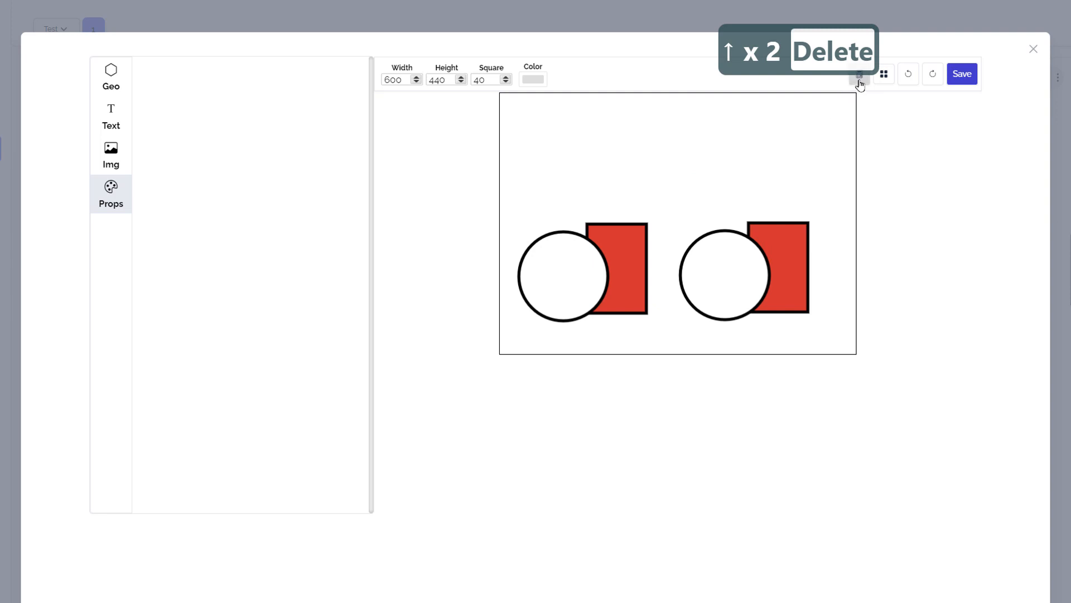
# Insert a LaTeX formula of the integral from 0 to ∞ of ax^2 + bx + c onto the canvas.
pyautogui.click(858, 76)
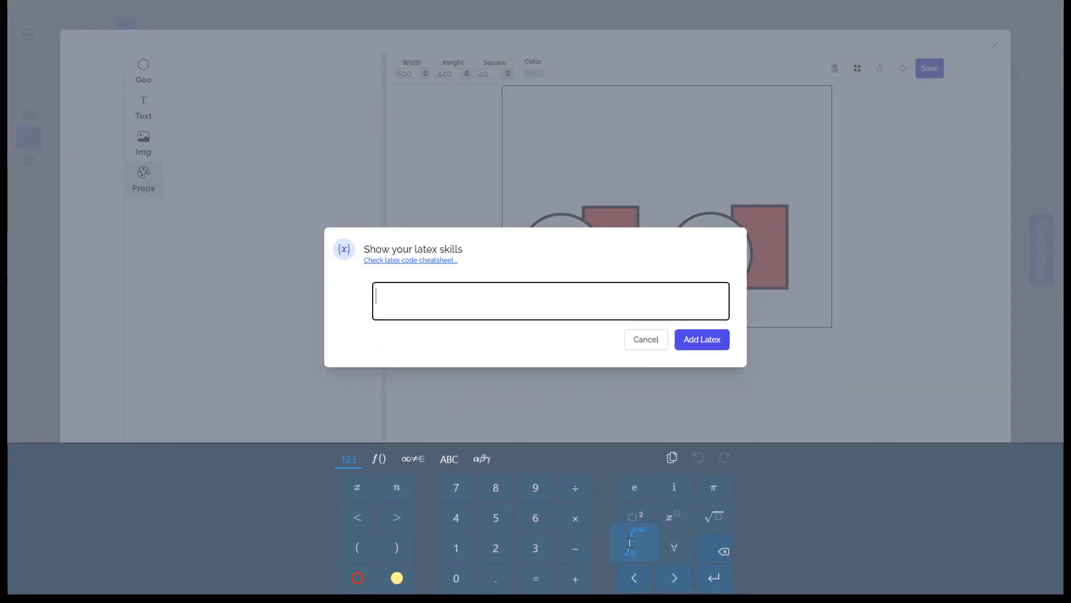
pyautogui.click(637, 563)
pyautogui.write('ax^2')
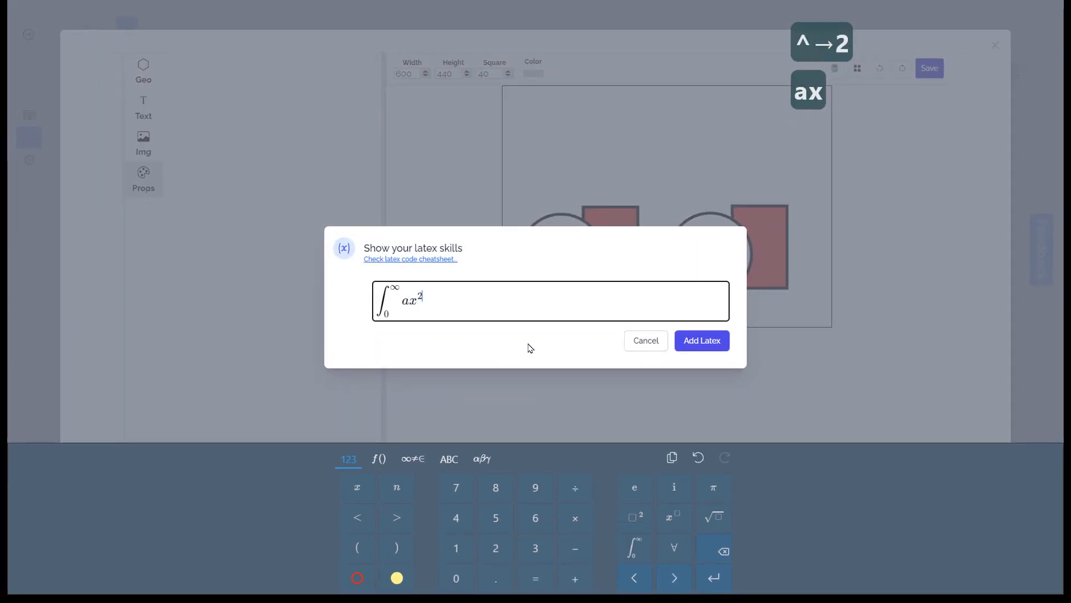
pyautogui.press('Right')
pyautogui.write('+ bx +')
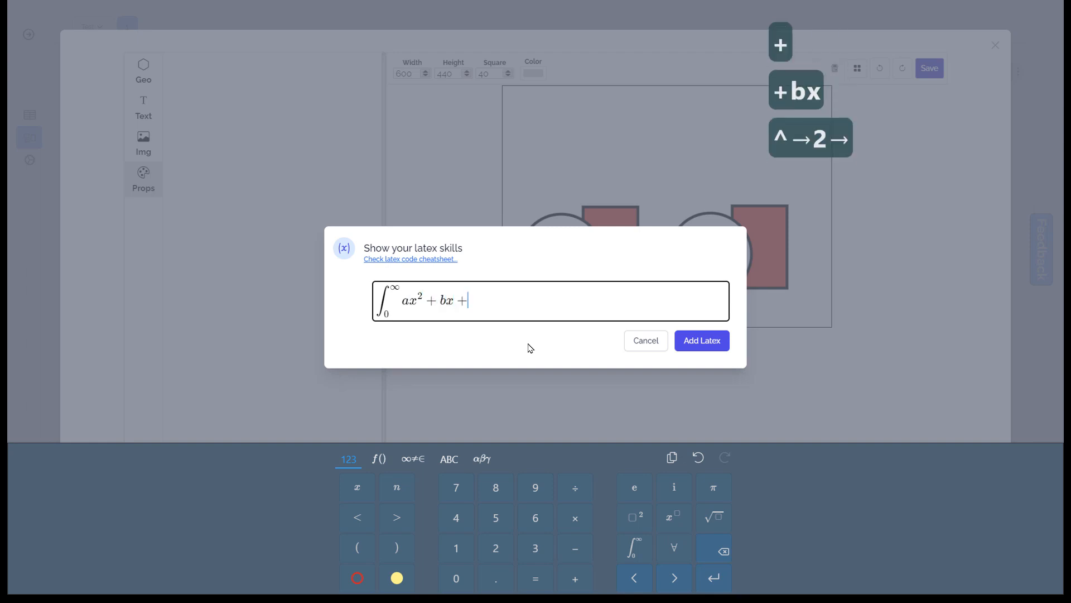
pyautogui.press('Right')
pyautogui.write('c')
pyautogui.click(702, 341)
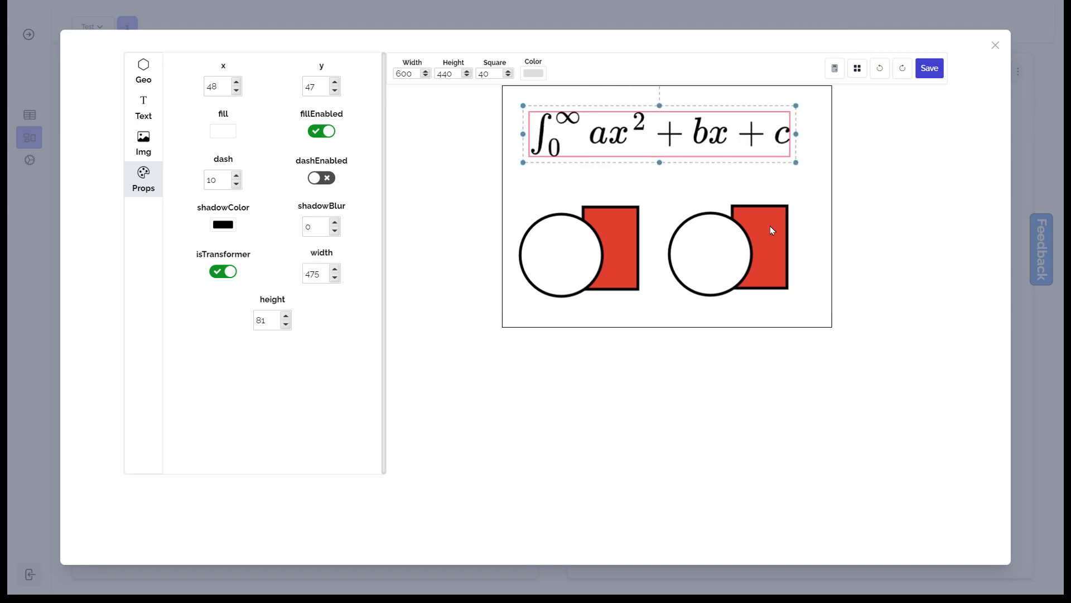
# Save the drawing with the new formula.
pyautogui.click(791, 177)
pyautogui.click(700, 137)
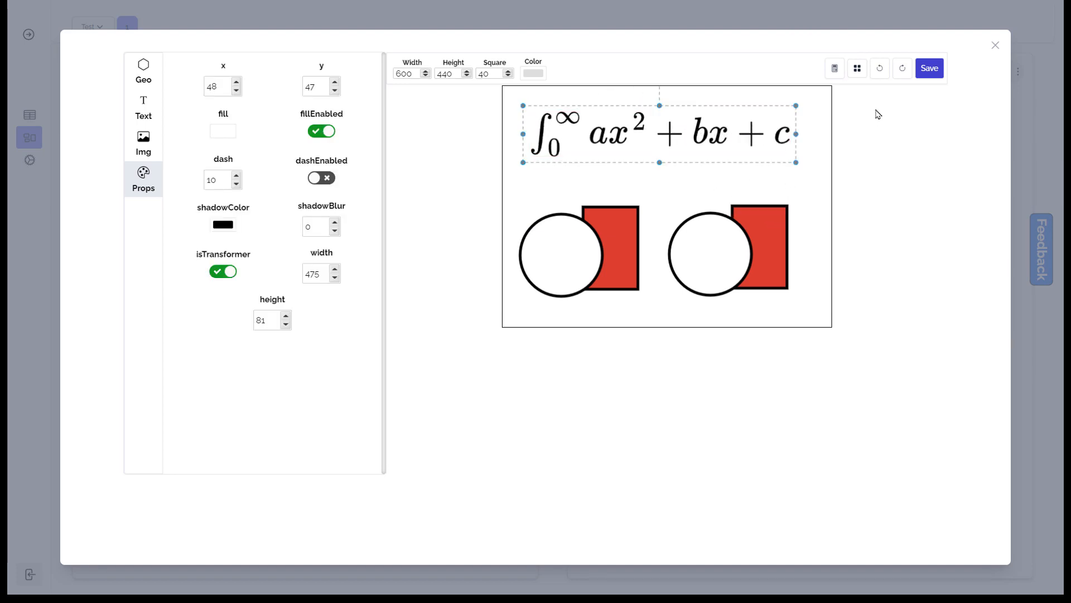
pyautogui.click(809, 121)
pyautogui.click(929, 68)
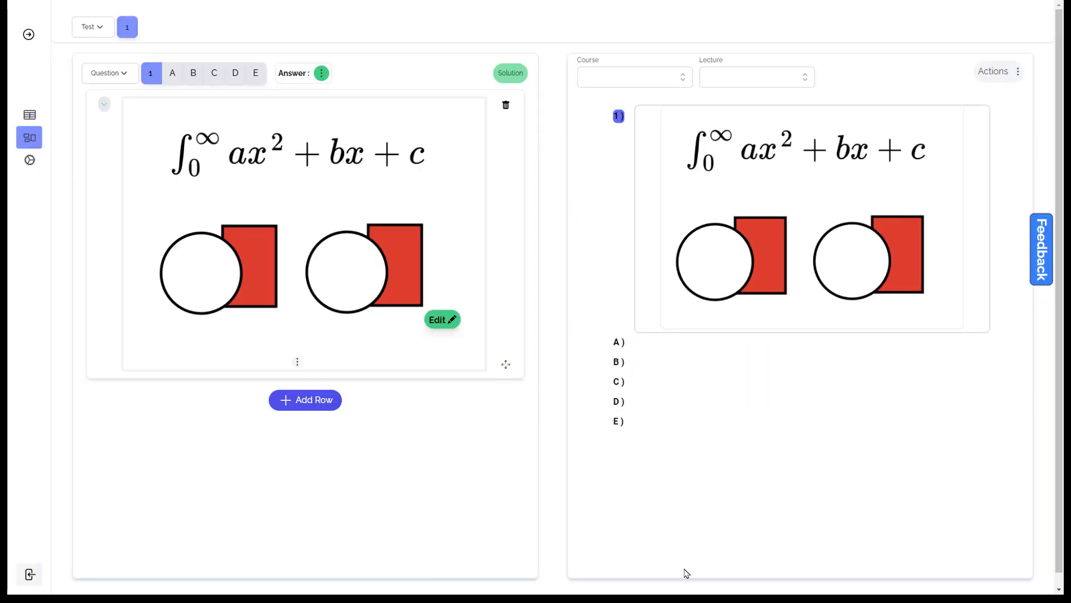